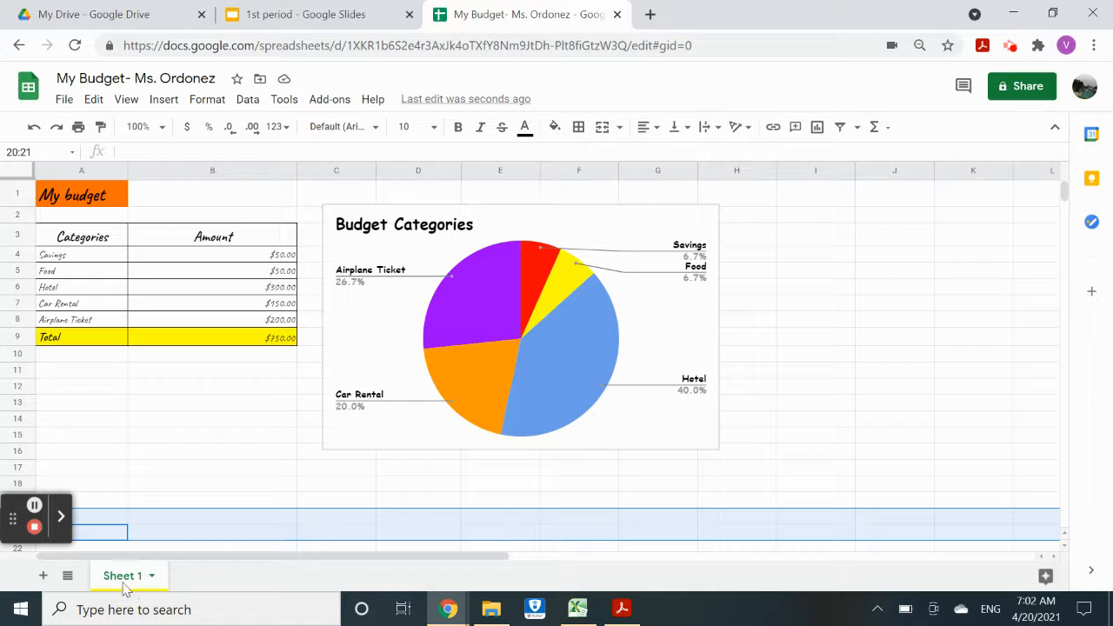
# Step: Rename the existing sheet tab as "Budget Categories"
pyautogui.moveTo(108, 575)
pyautogui.mouseDown()
pyautogui.moveTo(131, 575)
pyautogui.moveTo(109, 577)
pyautogui.mouseUp()
pyautogui.click(153, 578)
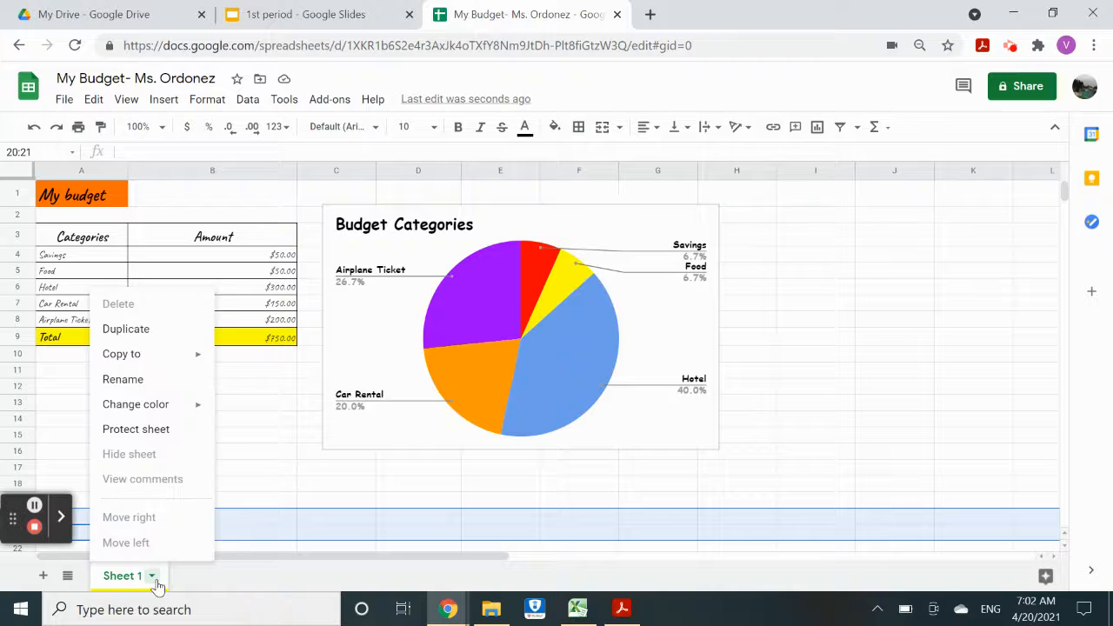
pyautogui.click(159, 380)
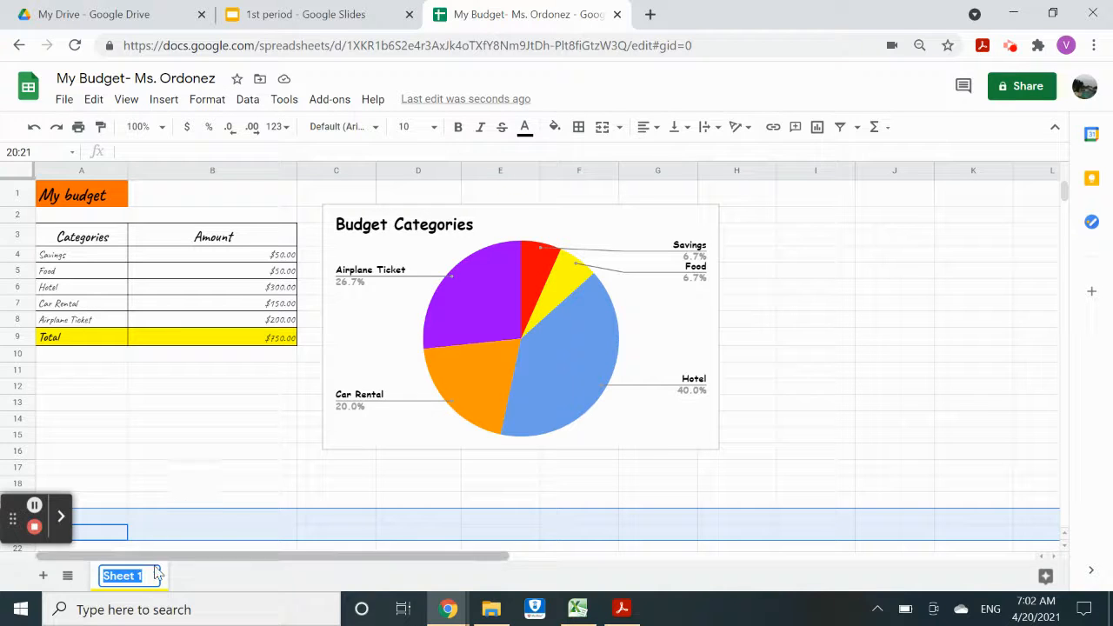
pyautogui.write('Budget')
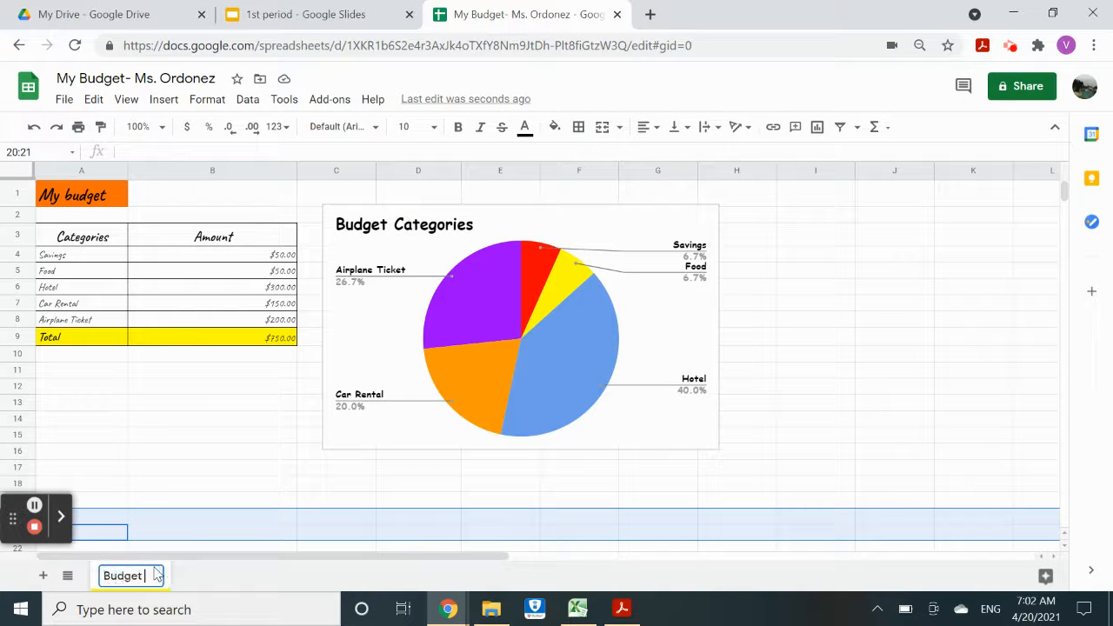
pyautogui.write(' Categories')
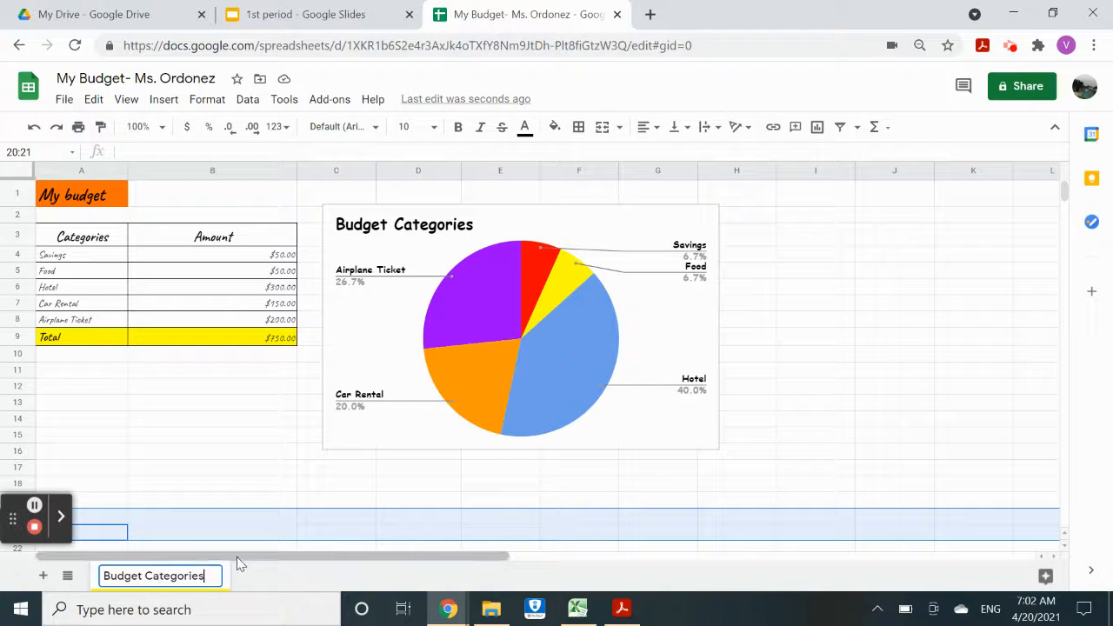
pyautogui.click(203, 532)
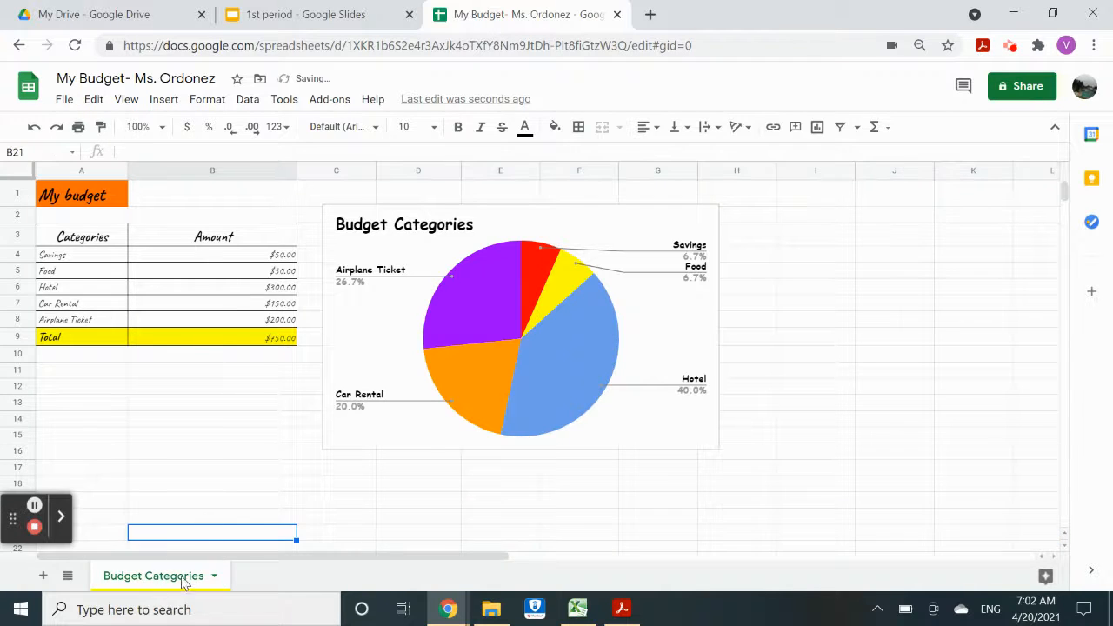
# Step: Change the Budget Categories sheet tab's color to purple
pyautogui.click(214, 576)
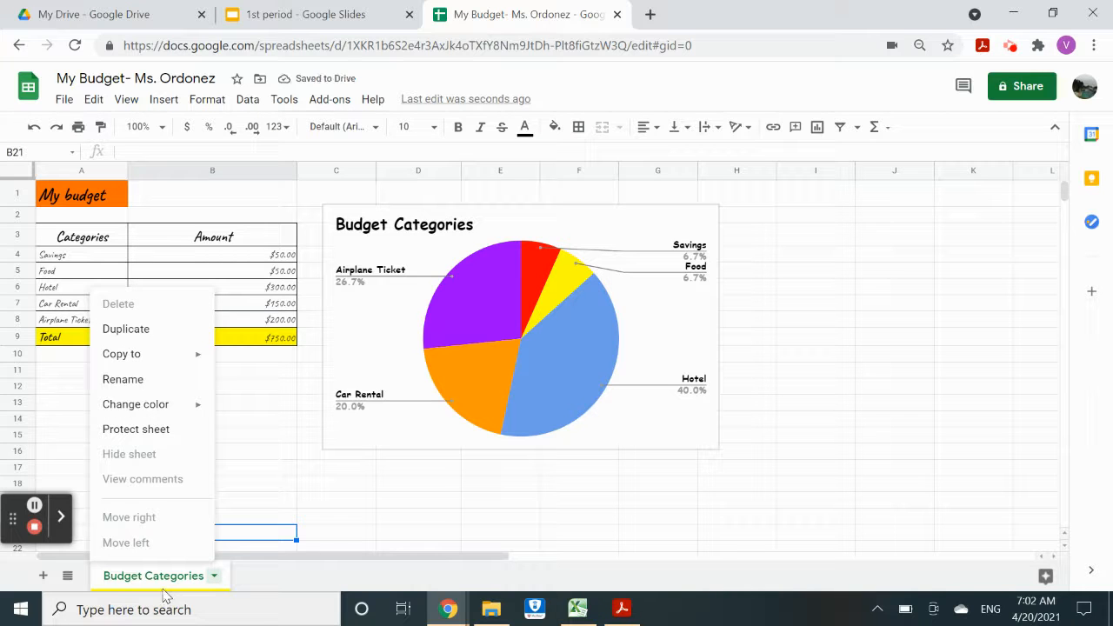
pyautogui.moveTo(198, 404)
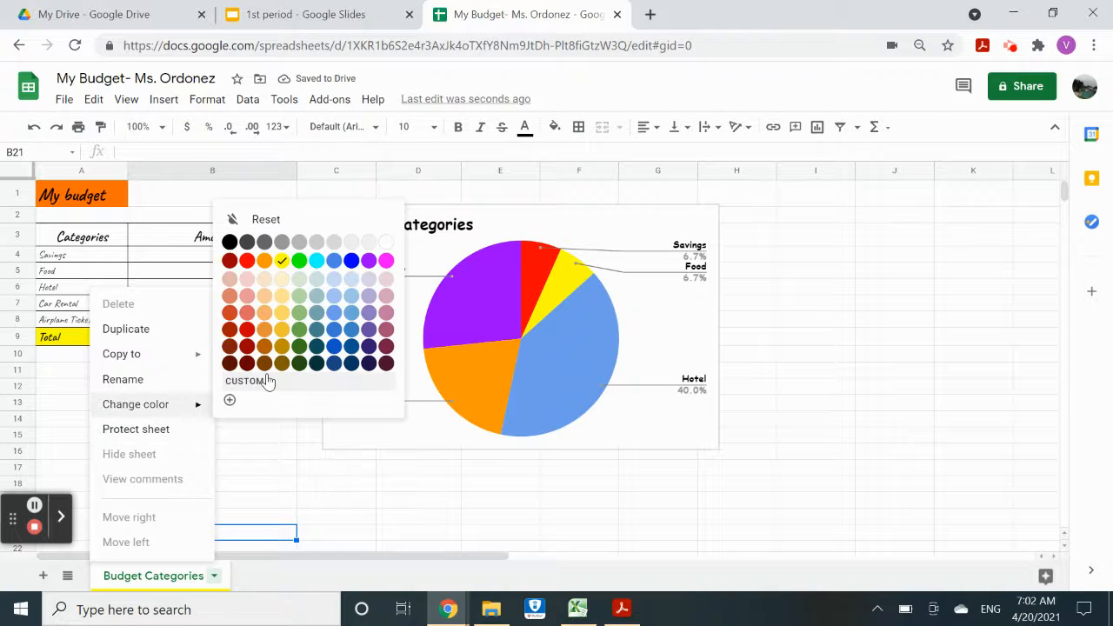
pyautogui.click(368, 261)
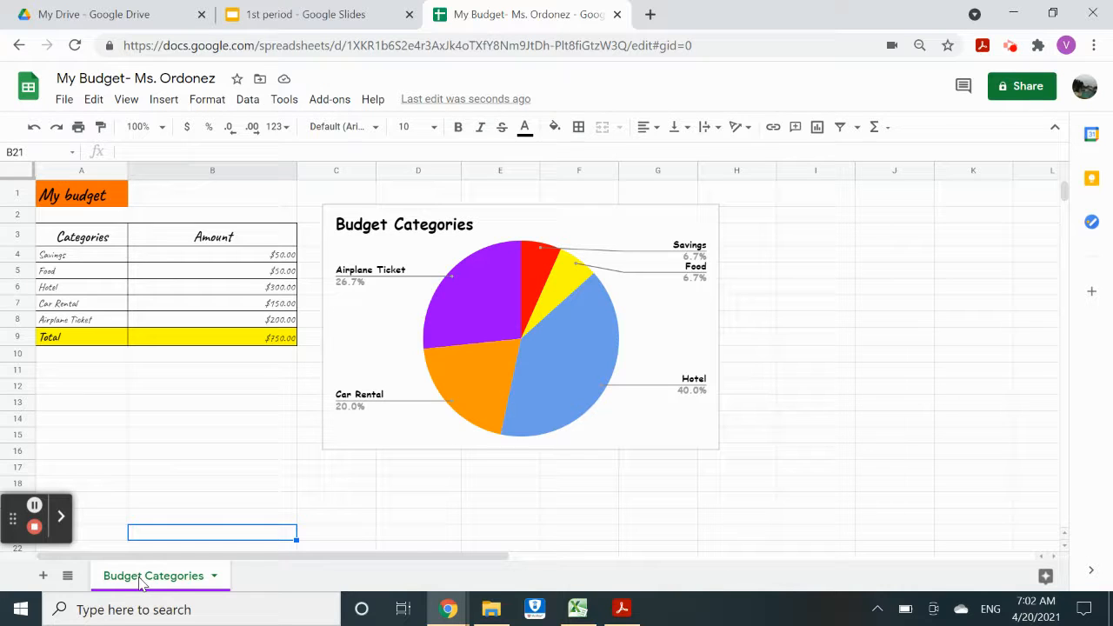
# Step: Add a new sheet to the workbook and name it "Spending Plan"
pyautogui.click(42, 576)
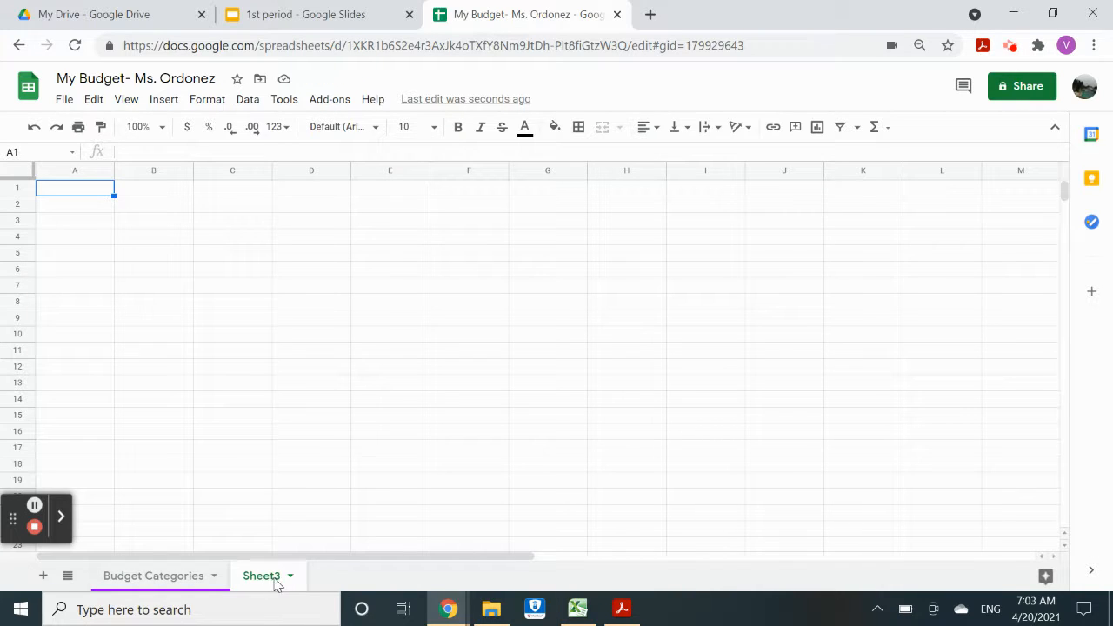
pyautogui.click(291, 577)
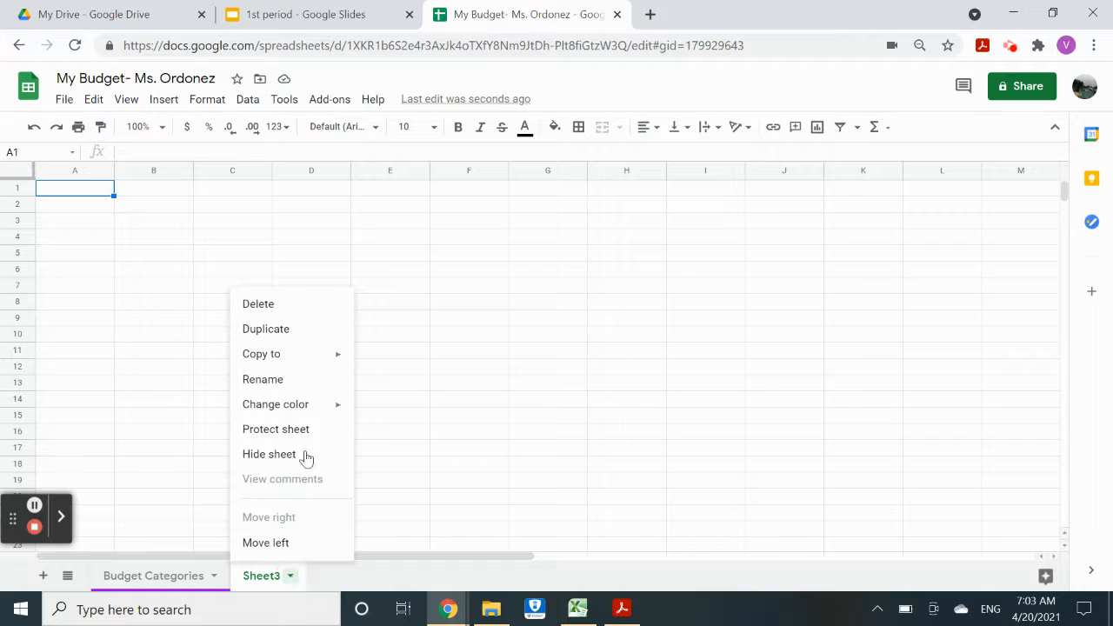
pyautogui.click(273, 383)
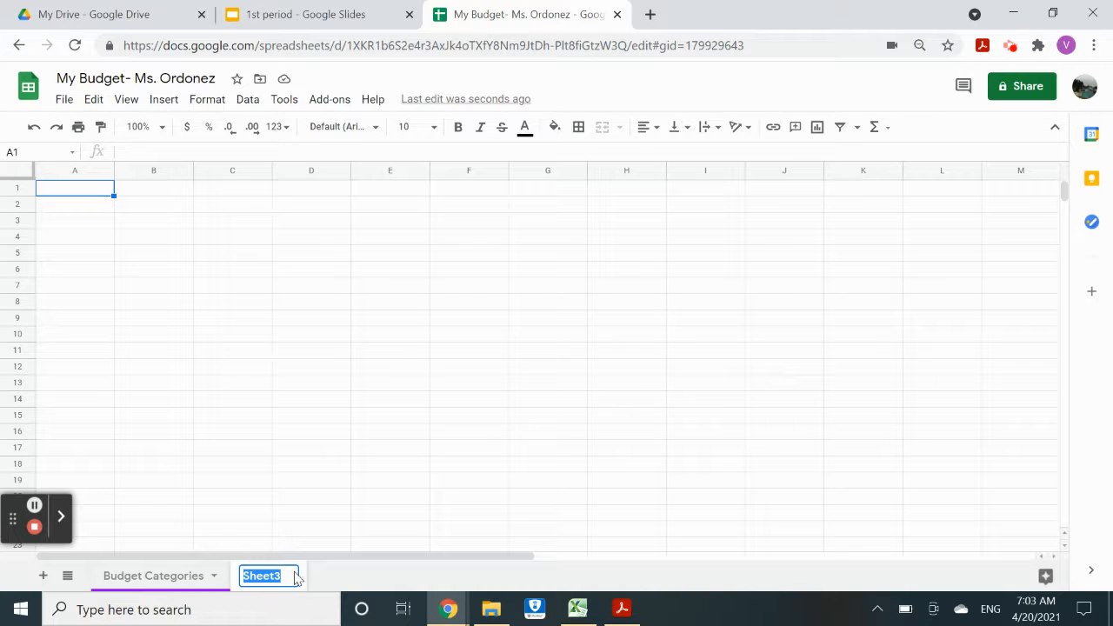
pyautogui.write('Spe')
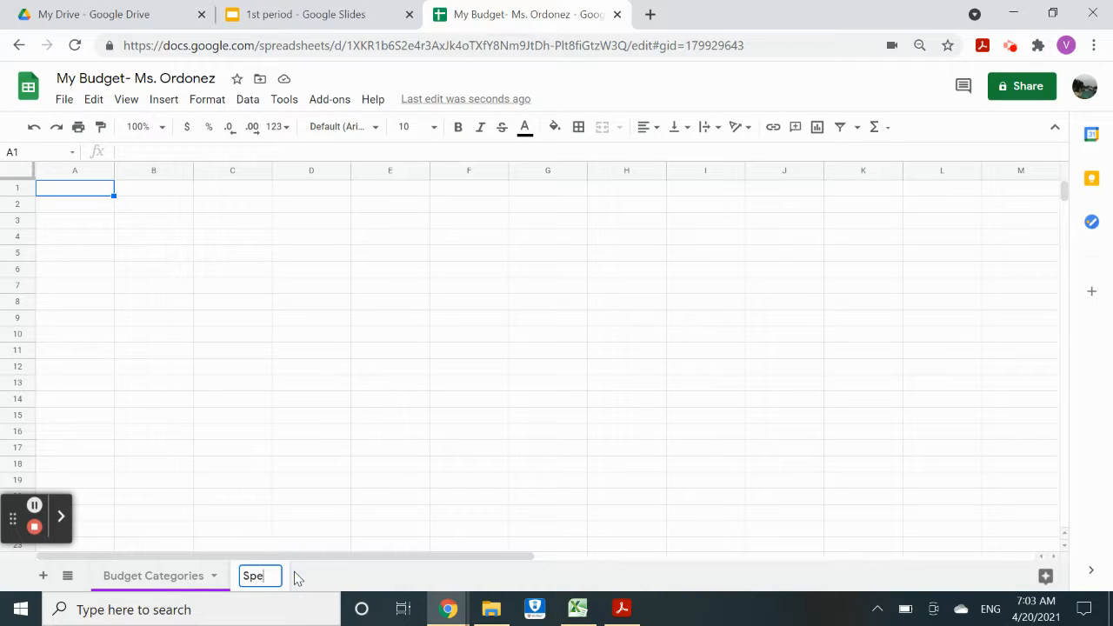
pyautogui.write('nding Plan')
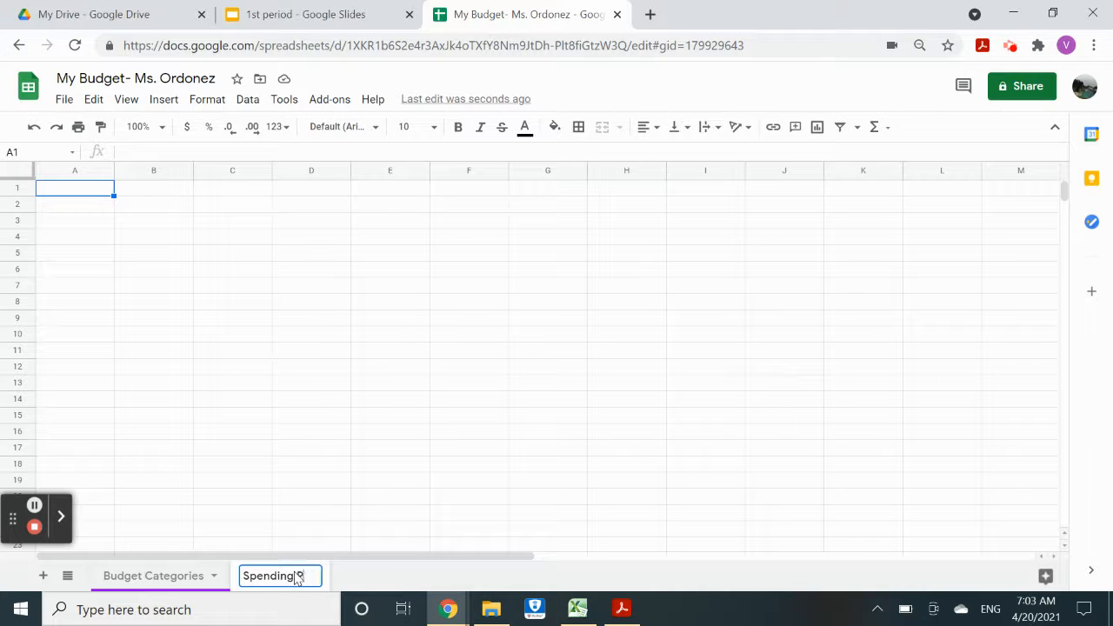
pyautogui.click(363, 533)
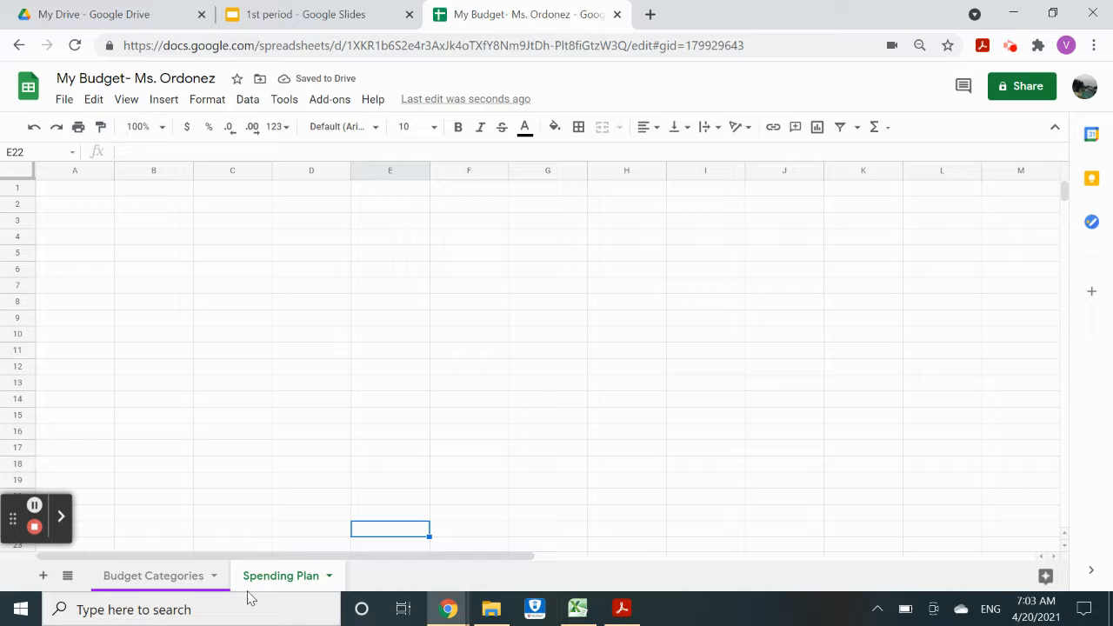
# Step: Change the Spending Plan sheet tab's color to yellow
pyautogui.click(330, 575)
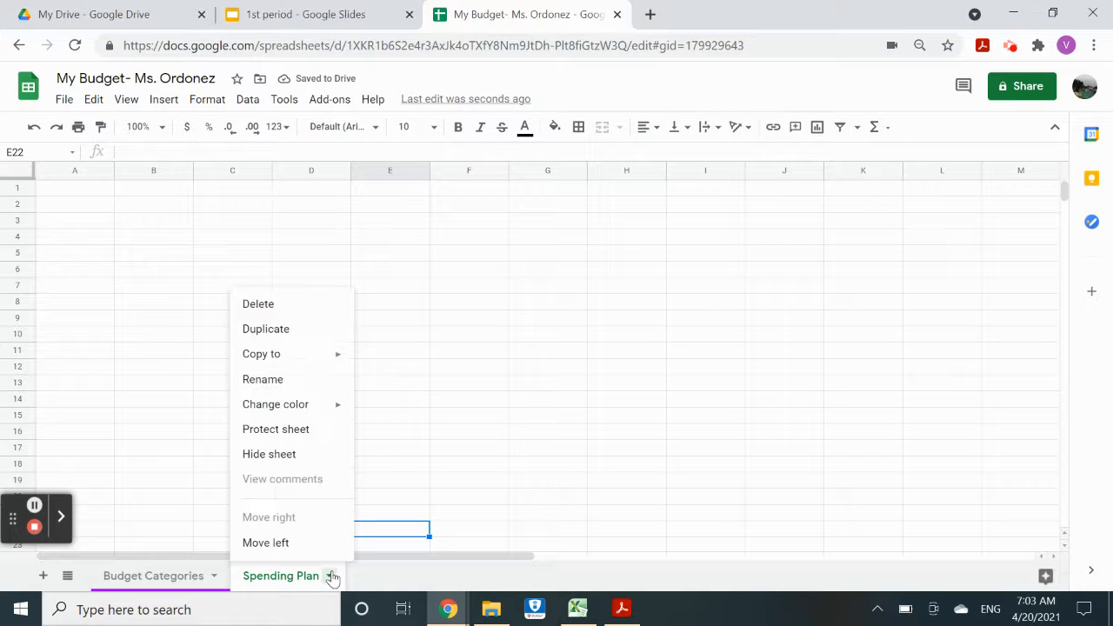
pyautogui.moveTo(323, 407)
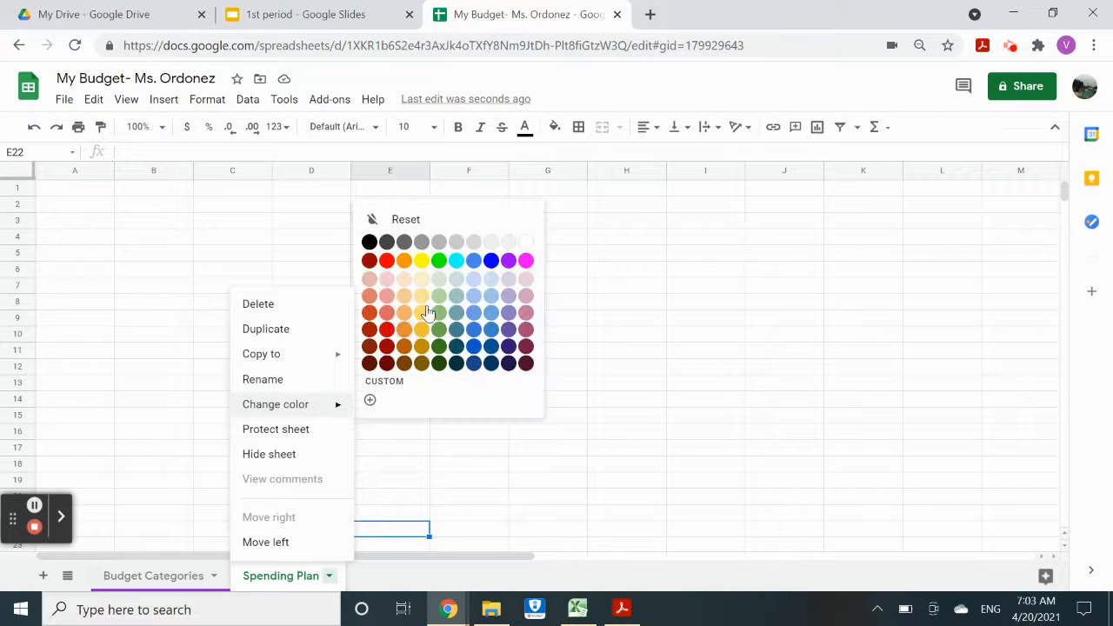
pyautogui.click(422, 261)
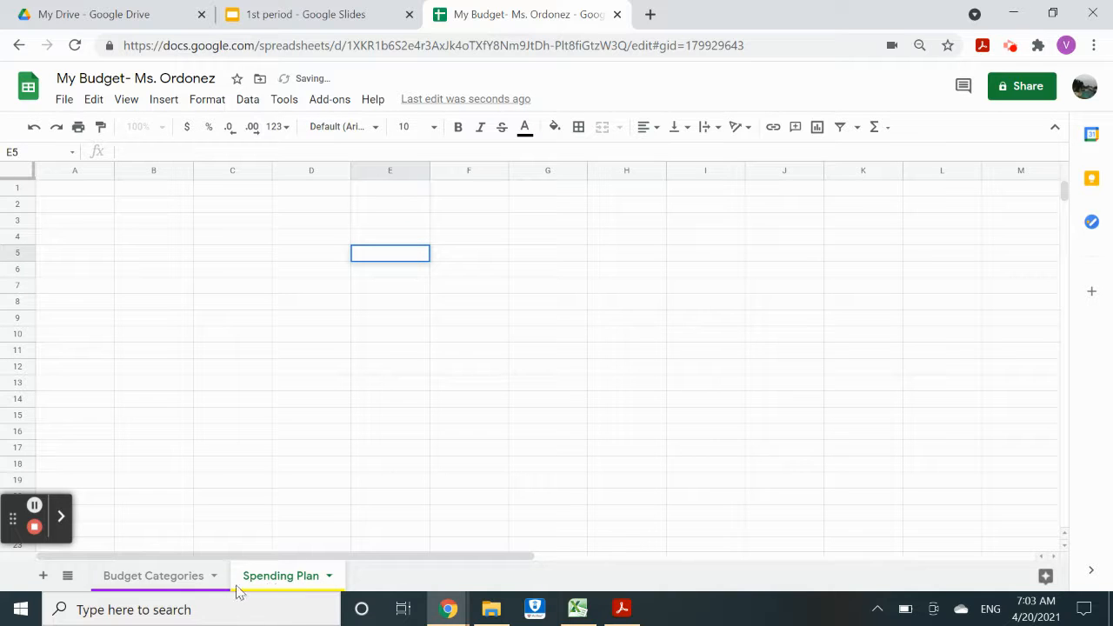
pyautogui.click(258, 240)
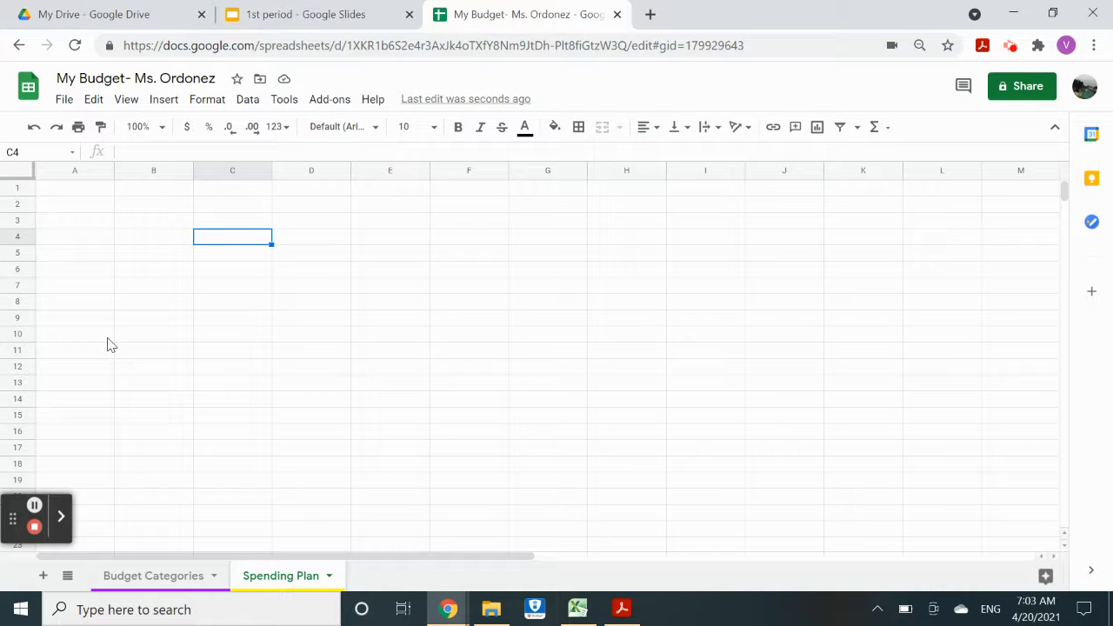
# Step: Switch to Adobe Acrobat Reader and read the Assignment 6 instructions on adding a sheet, entering a title, merging cells and centering
pyautogui.click(621, 609)
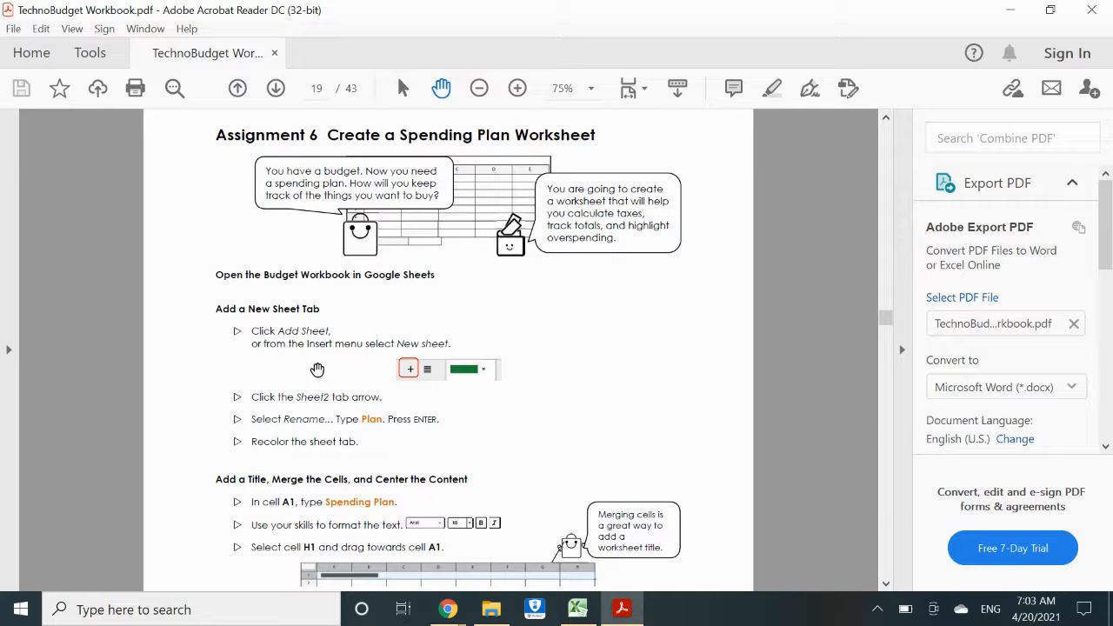
pyautogui.scroll(-1, 344, 370)
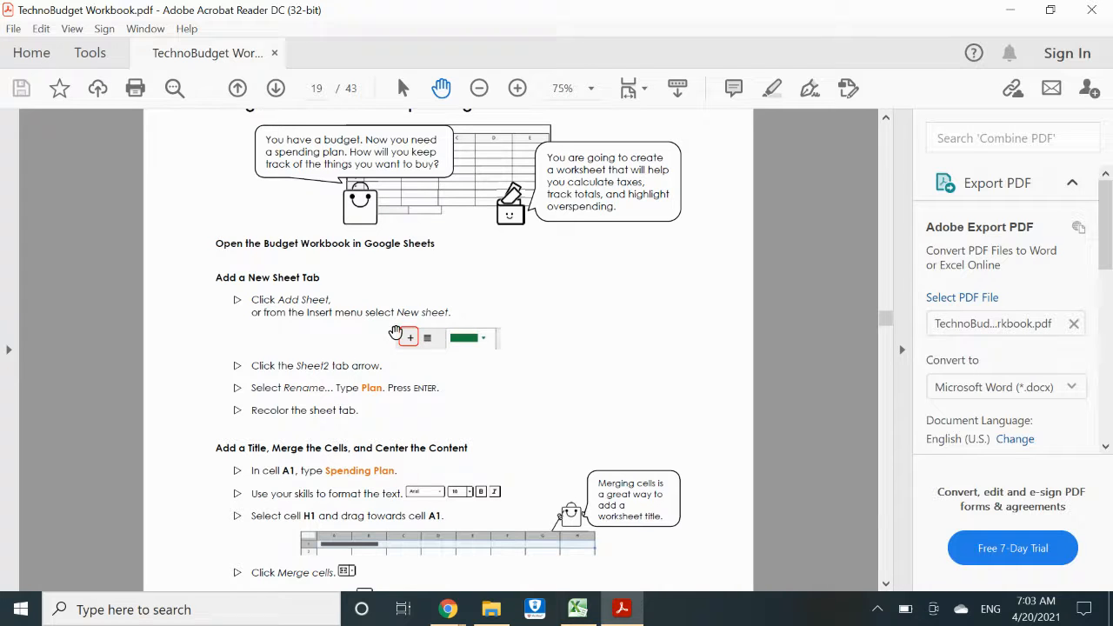
pyautogui.scroll(-1, 427, 356)
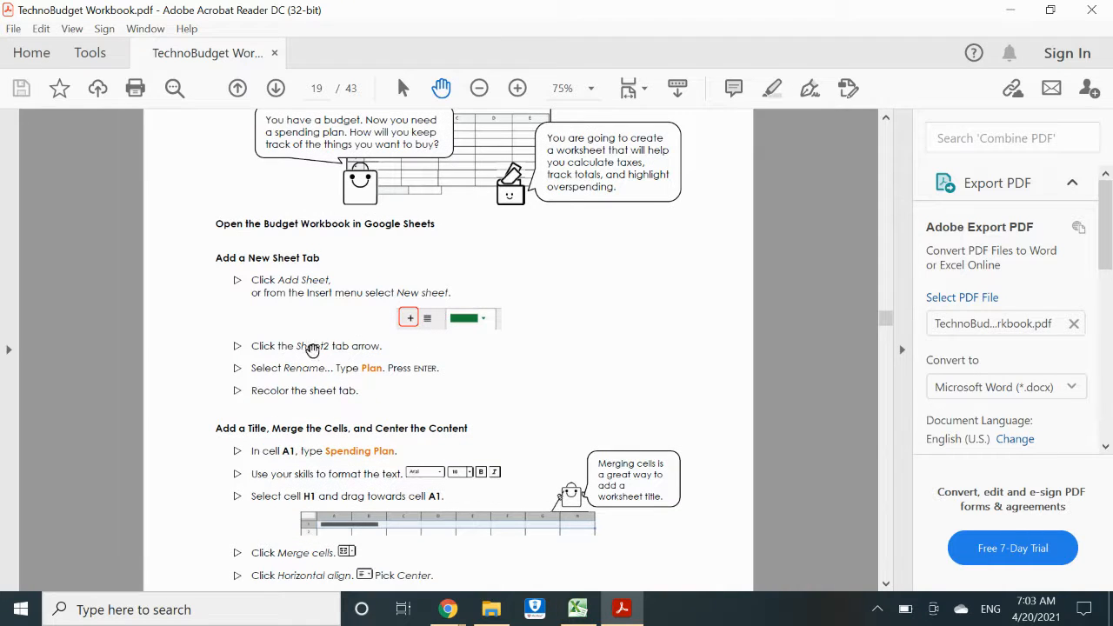
pyautogui.scroll(-1, 396, 362)
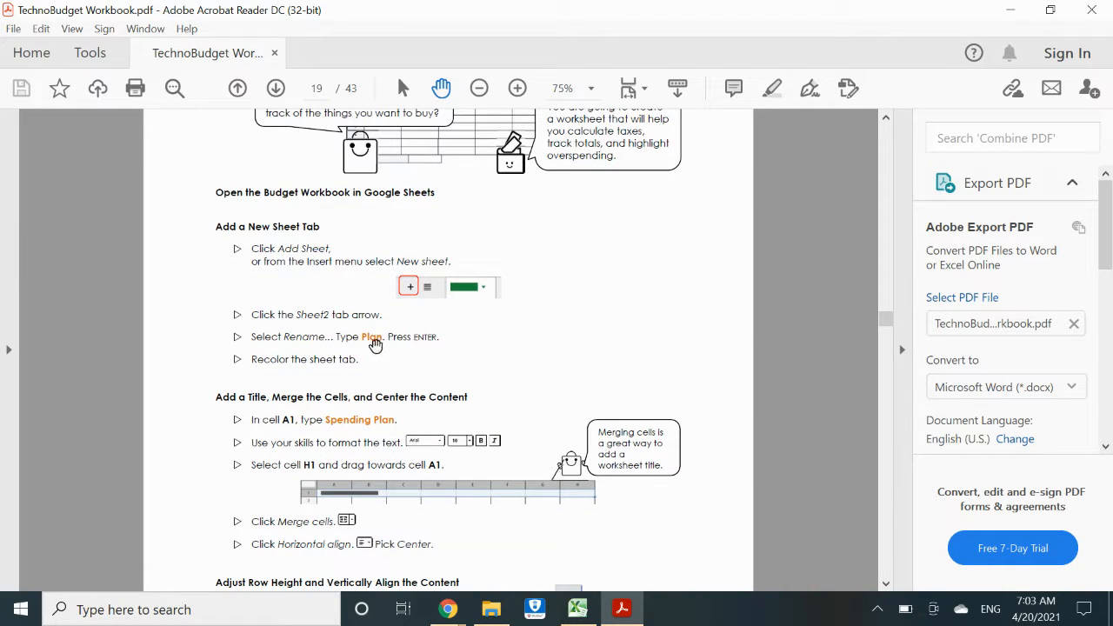
pyautogui.scroll(-1, 391, 363)
pyautogui.scroll(-3, 391, 359)
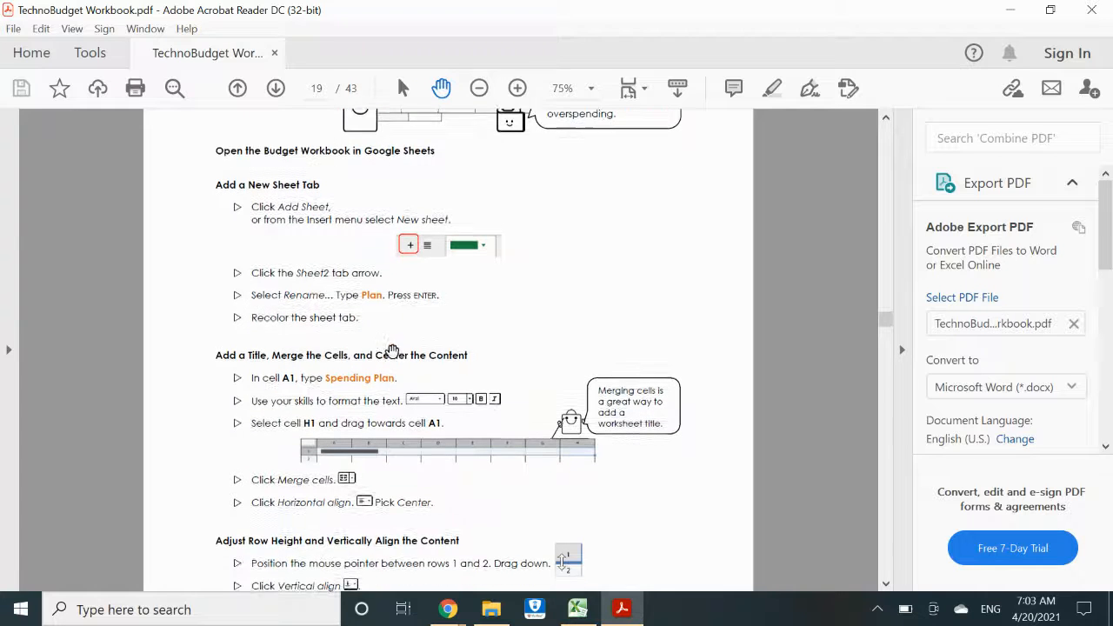
pyautogui.scroll(-1, 347, 318)
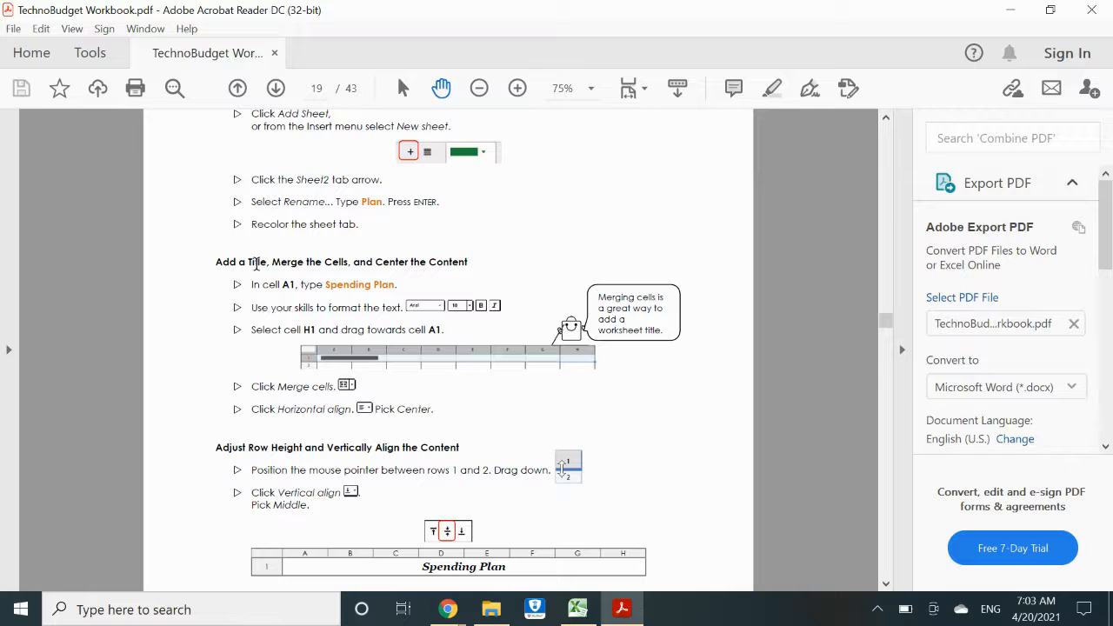
pyautogui.moveTo(233, 263); pyautogui.dragTo(441, 270)
pyautogui.click(441, 269)
# Step: Switch back to Google Sheets in Chrome and enter the title "Spending Plan" in cell A1 of the Spending Plan sheet
pyautogui.moveTo(448, 608)
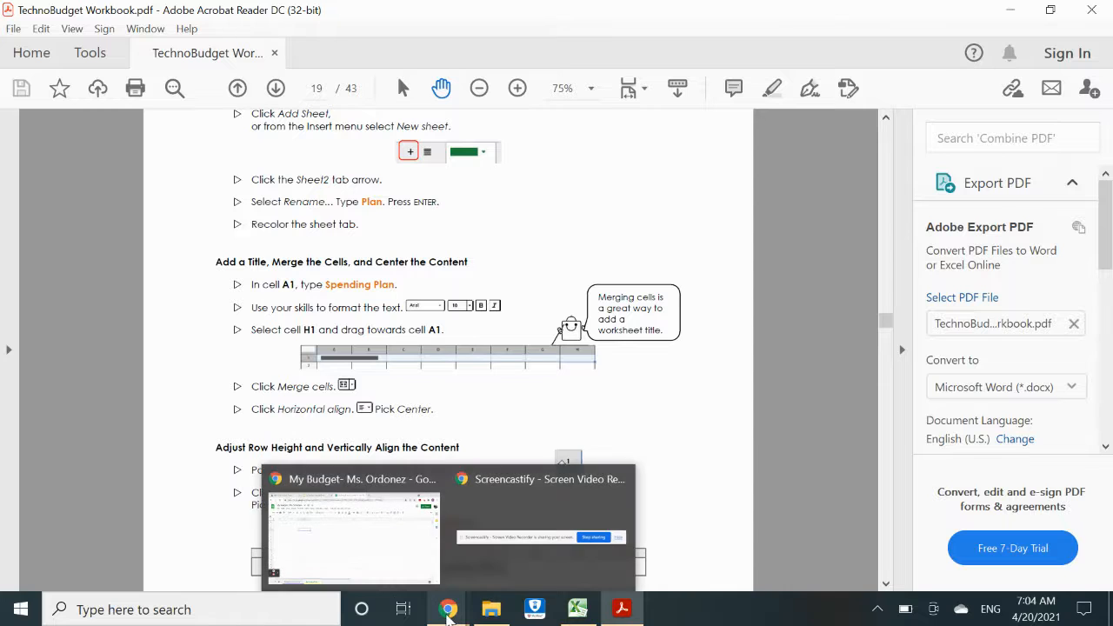
pyautogui.click(395, 552)
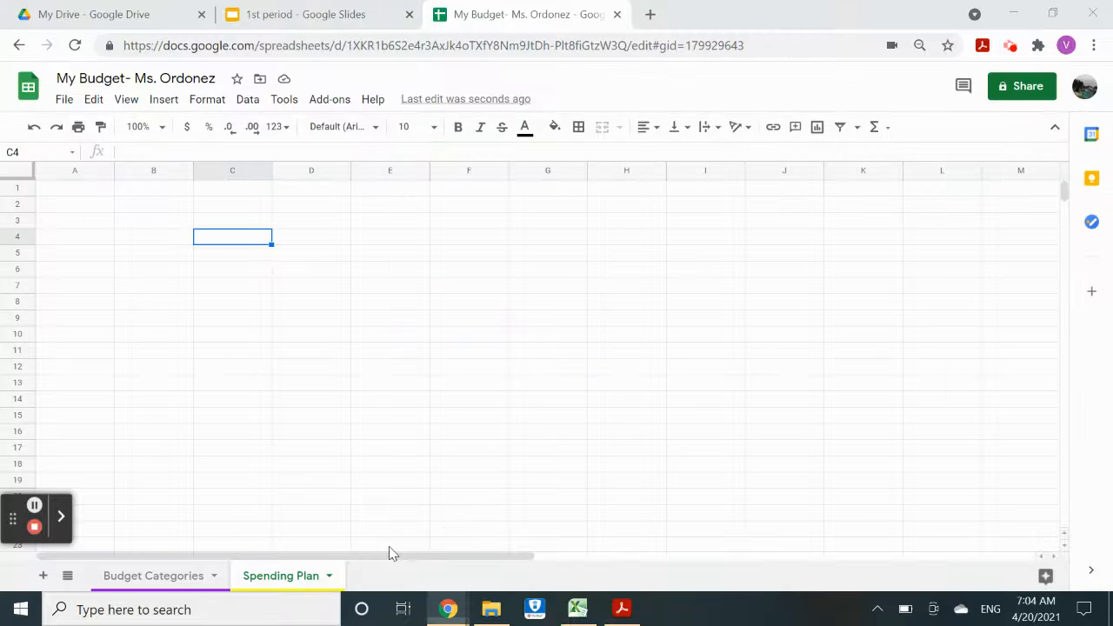
pyautogui.click(76, 193)
pyautogui.write('Spending')
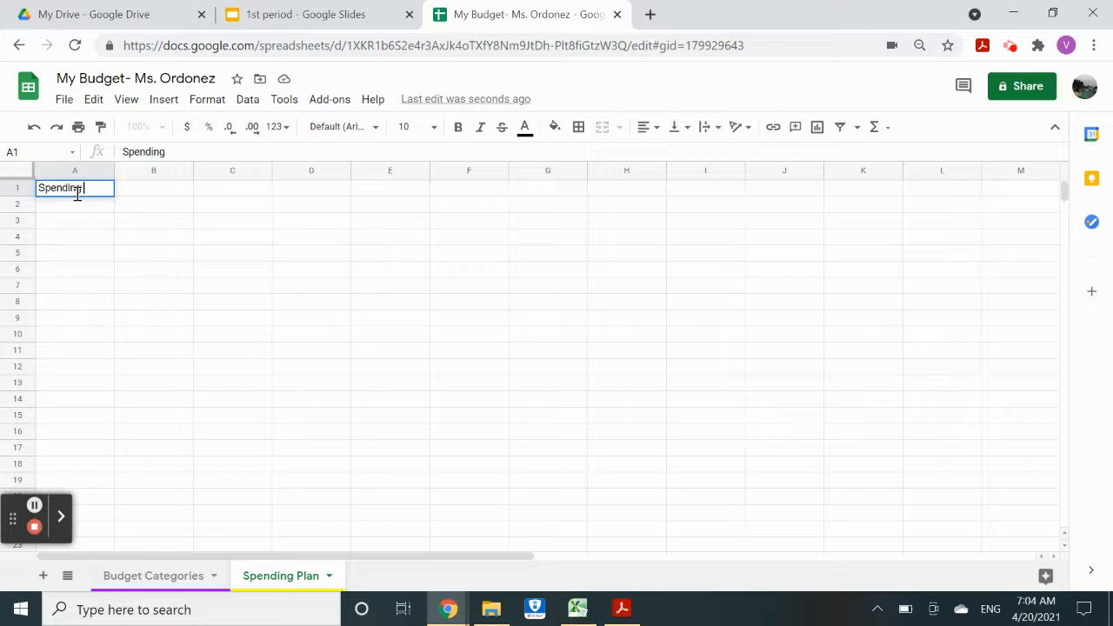
pyautogui.write(' Plan')
pyautogui.click(630, 171)
# Step: Merge cells A1 through H1 horizontally so the Spending Plan title spans all eight columns
pyautogui.click(619, 195)
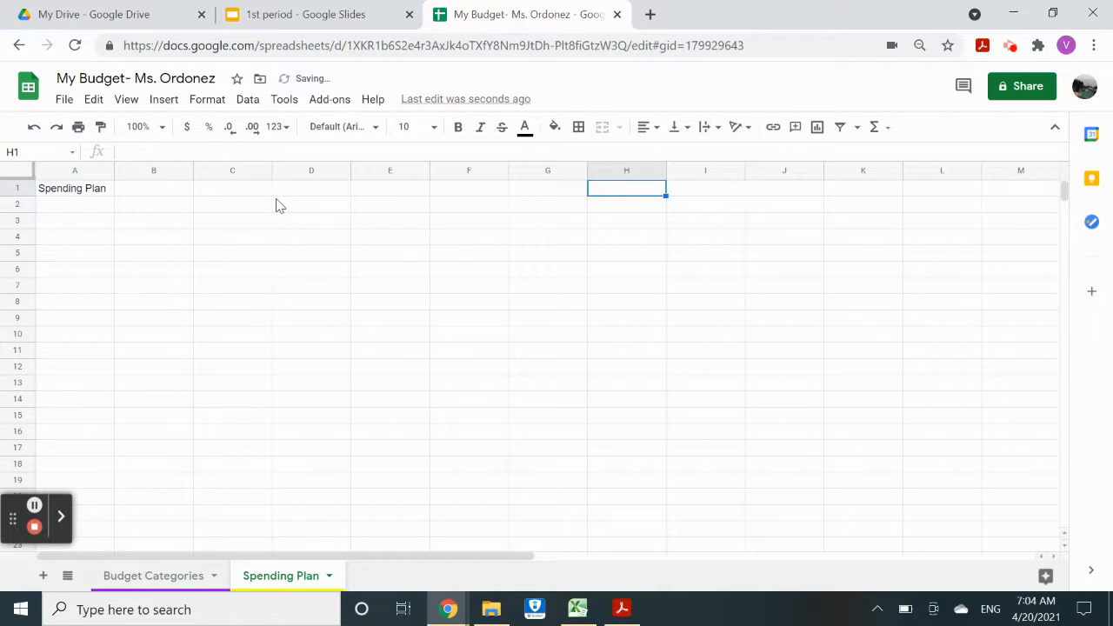
pyautogui.click(47, 191)
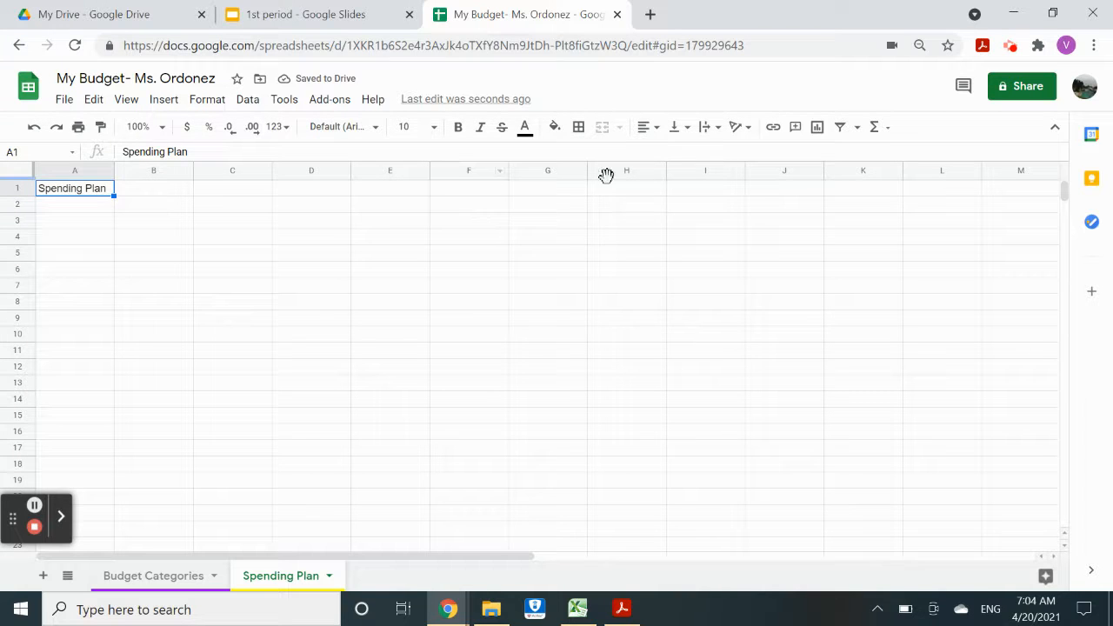
pyautogui.click(630, 198)
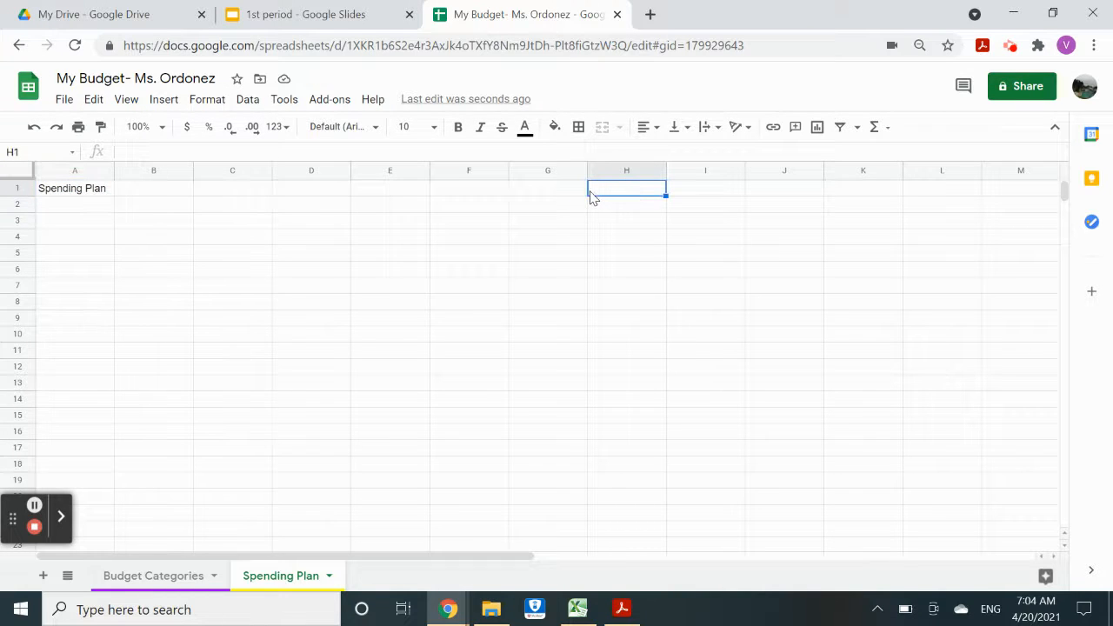
pyautogui.moveTo(588, 187); pyautogui.dragTo(104, 189)
pyautogui.click(599, 186)
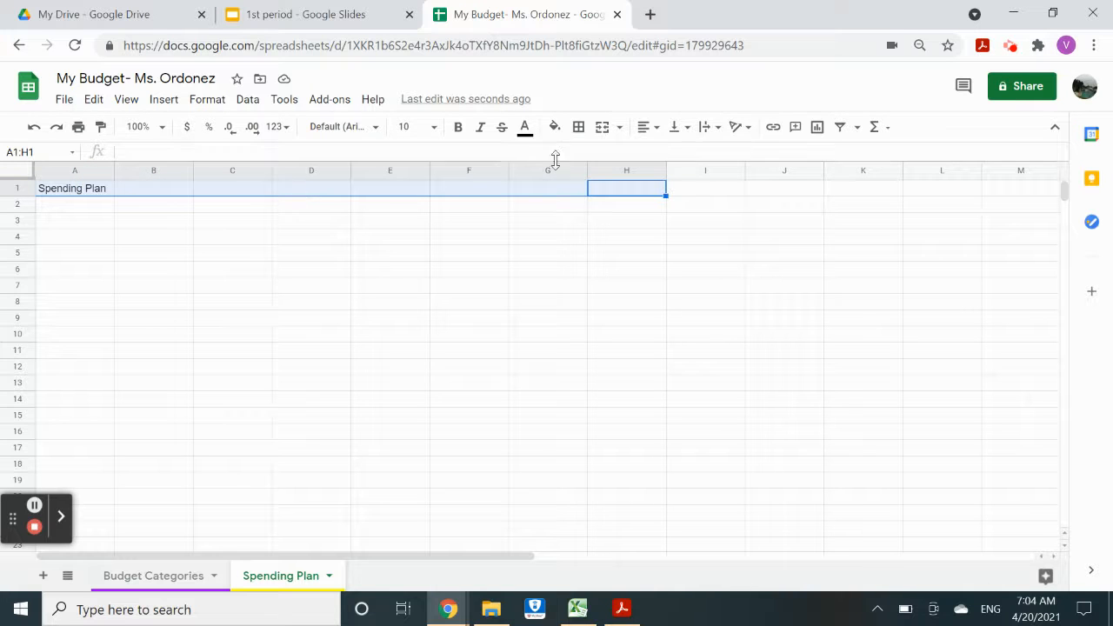
pyautogui.click(618, 130)
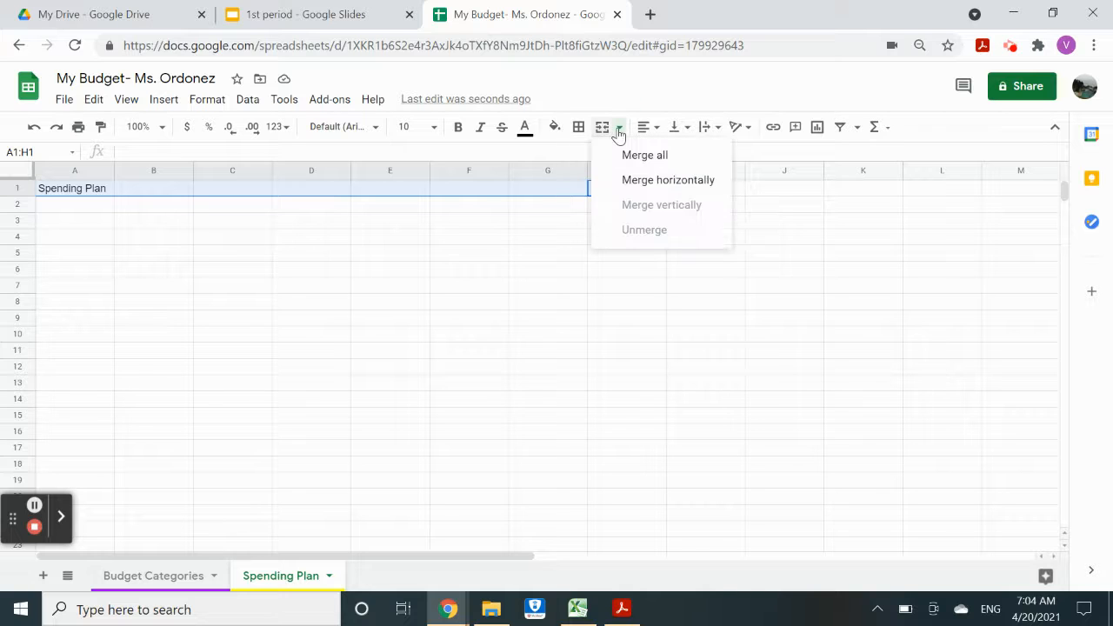
pyautogui.click(640, 181)
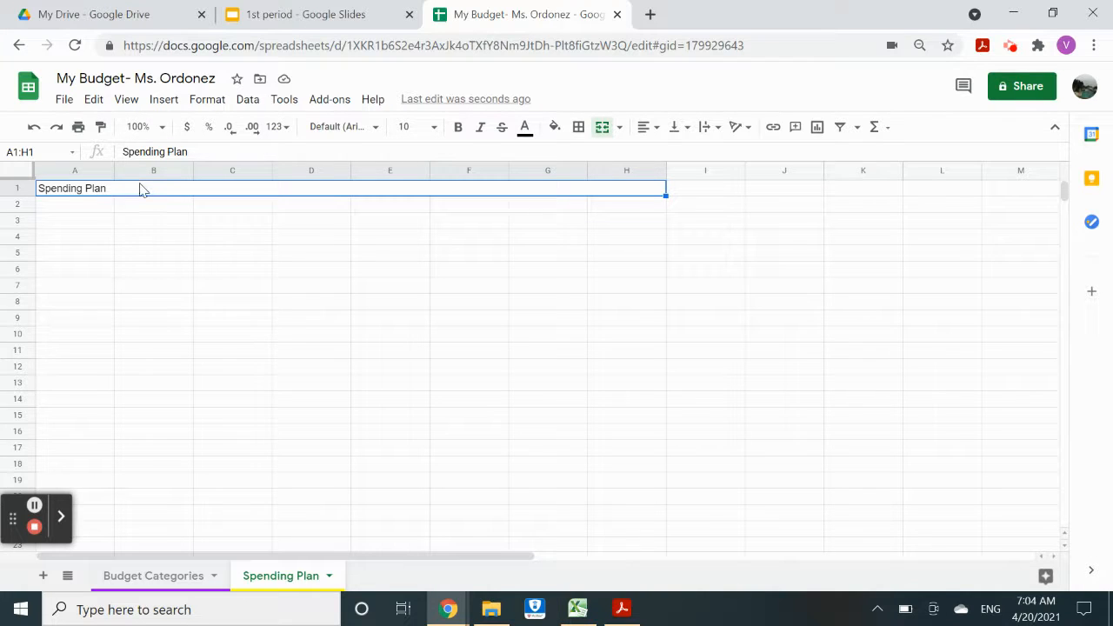
pyautogui.click(162, 101)
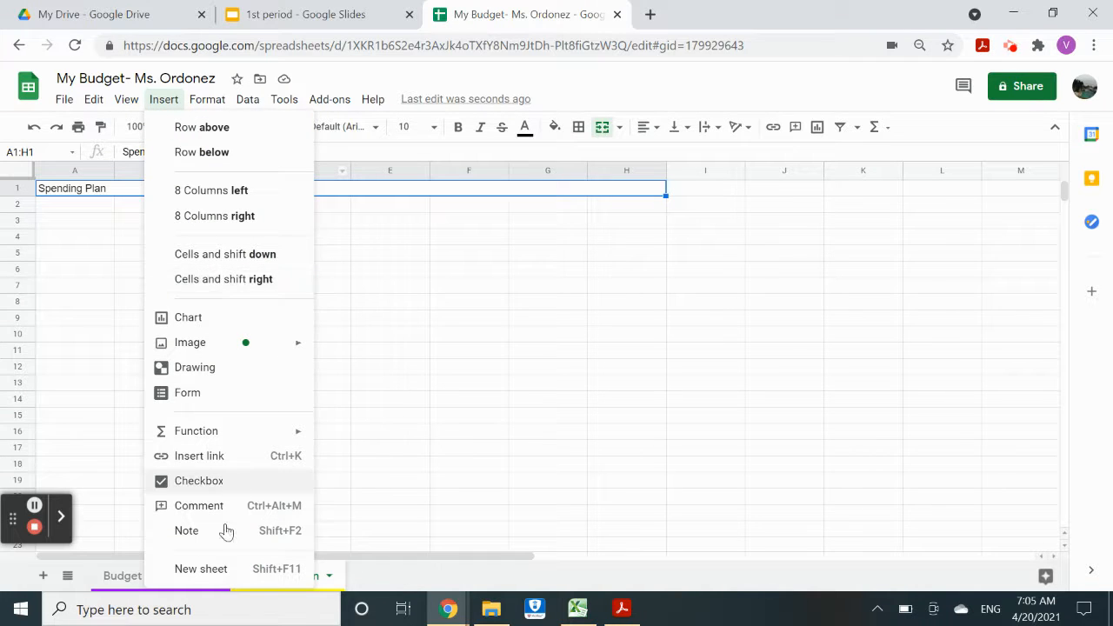
pyautogui.click(206, 99)
pyautogui.click(207, 99)
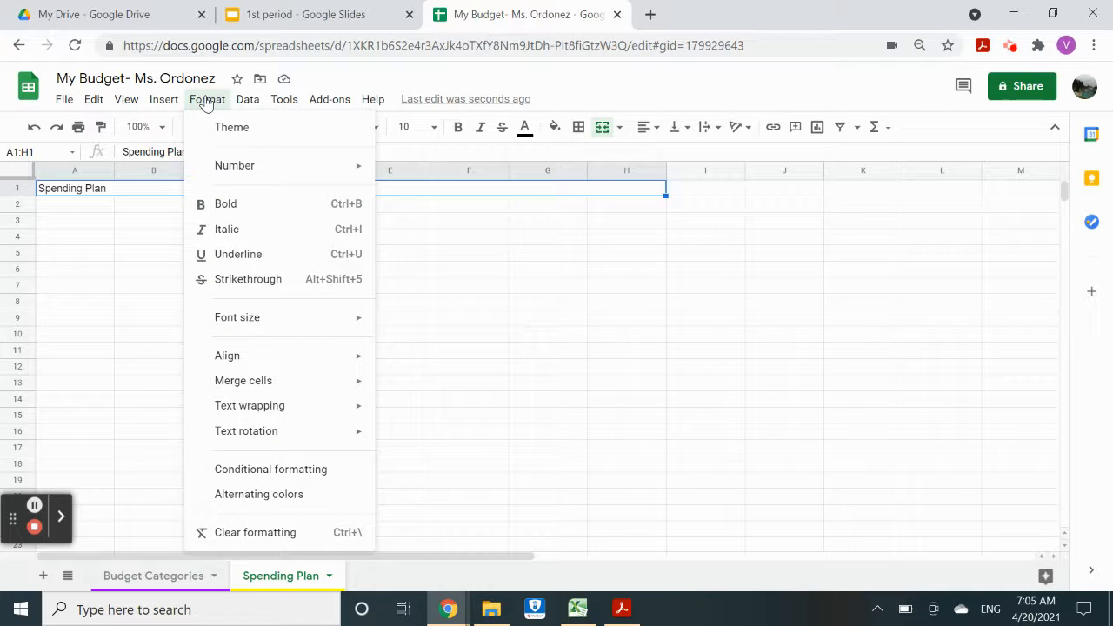
pyautogui.moveTo(313, 382)
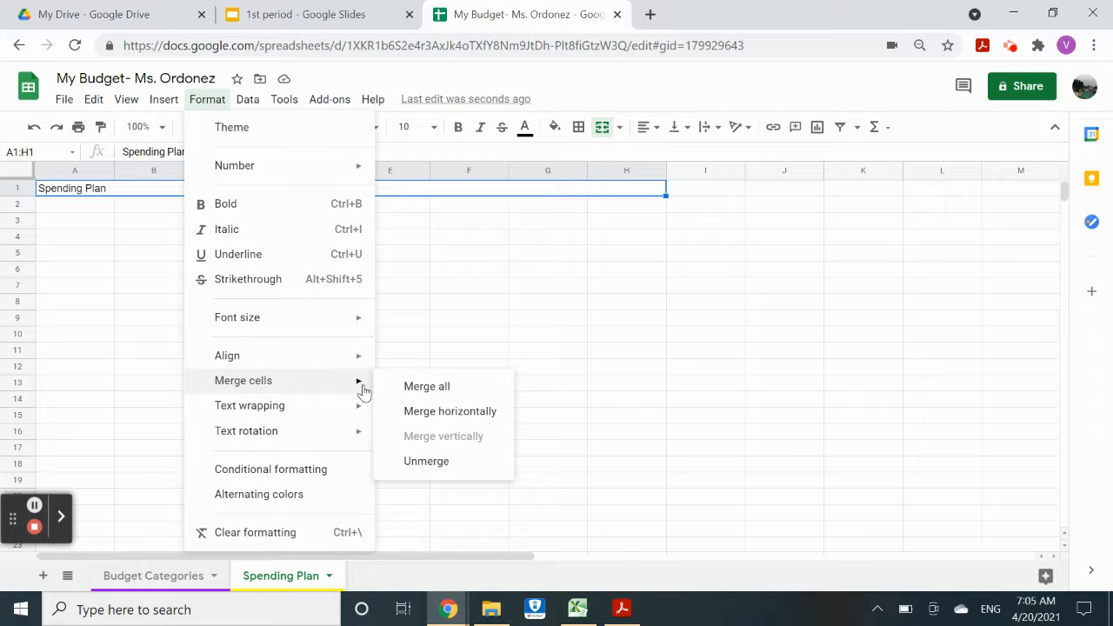
pyautogui.click(621, 150)
# Step: Center the Spending Plan title horizontally across the merged cells and set its font size to 14
pyautogui.moveTo(127, 193); pyautogui.dragTo(32, 195)
pyautogui.click(125, 191)
pyautogui.moveTo(125, 191); pyautogui.dragTo(33, 192)
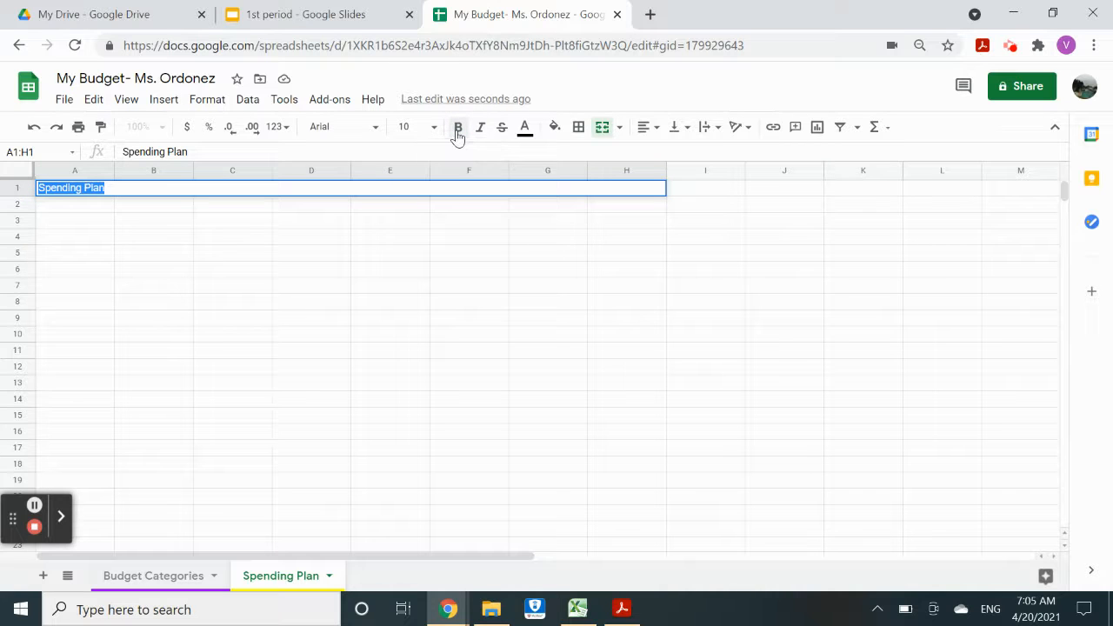
pyautogui.click(643, 128)
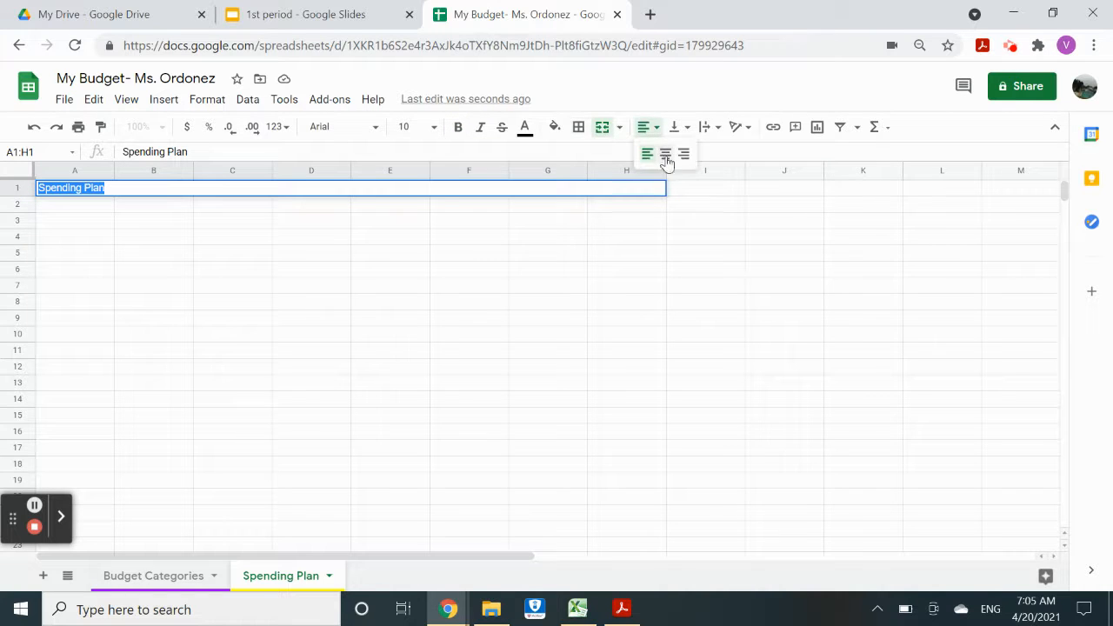
pyautogui.click(666, 157)
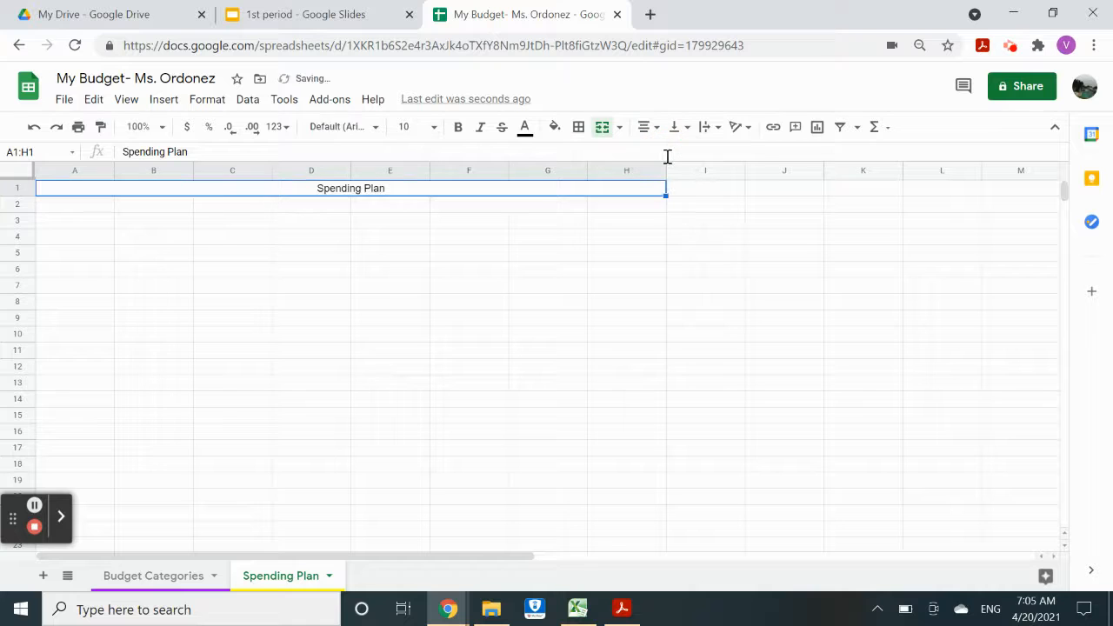
pyautogui.click(433, 128)
pyautogui.click(406, 330)
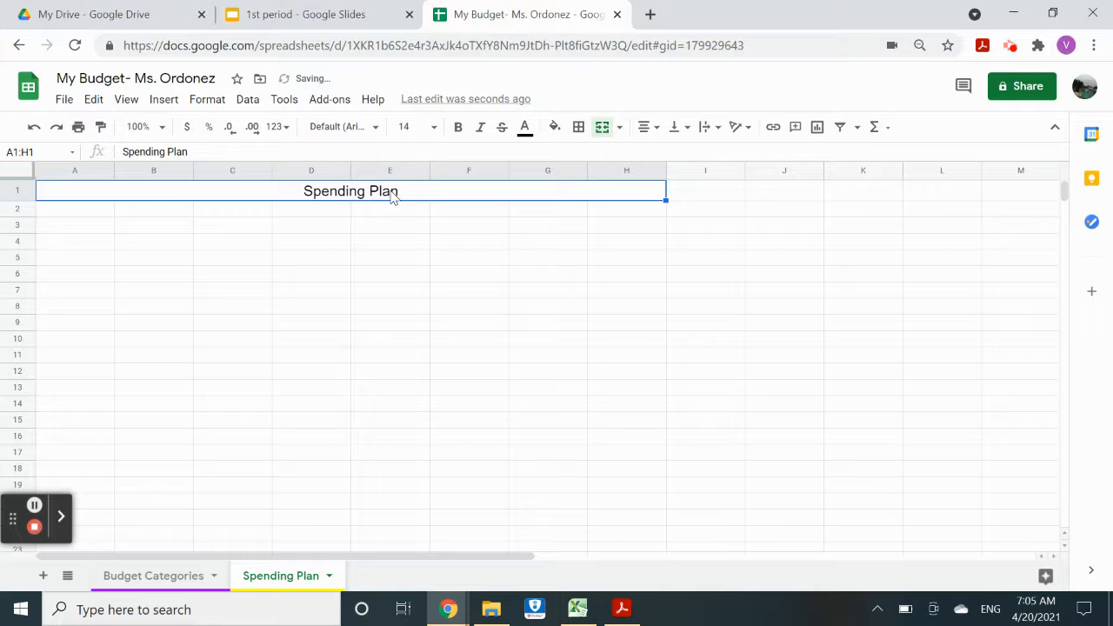
# Step: Change the Spending Plan title's text color to red
pyautogui.doubleClick(402, 191)
pyautogui.moveTo(402, 191); pyautogui.dragTo(270, 197)
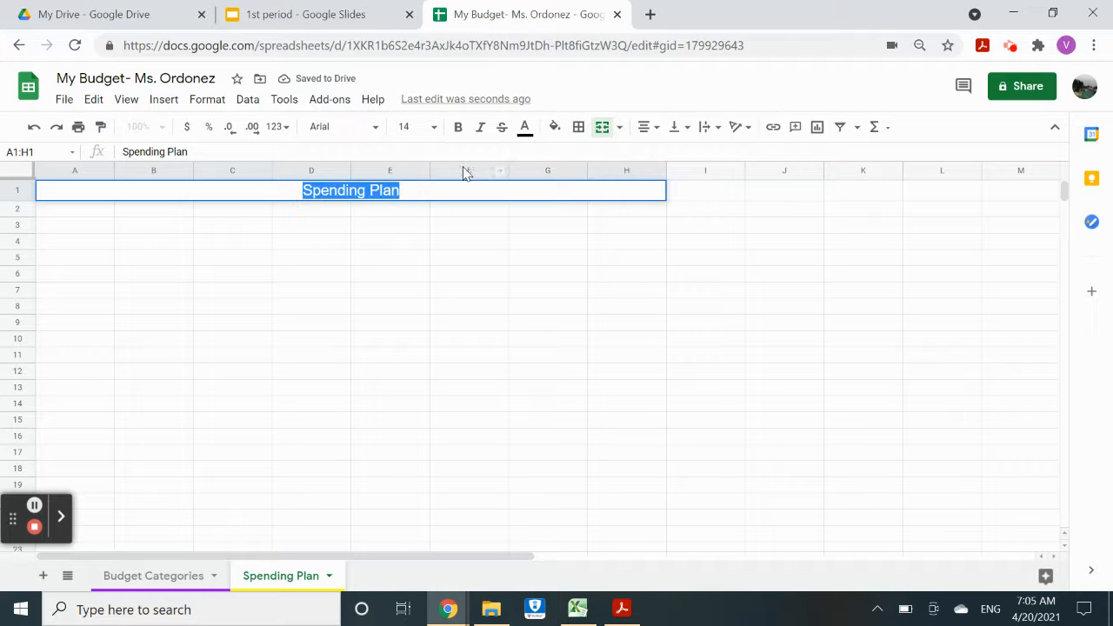
pyautogui.click(525, 128)
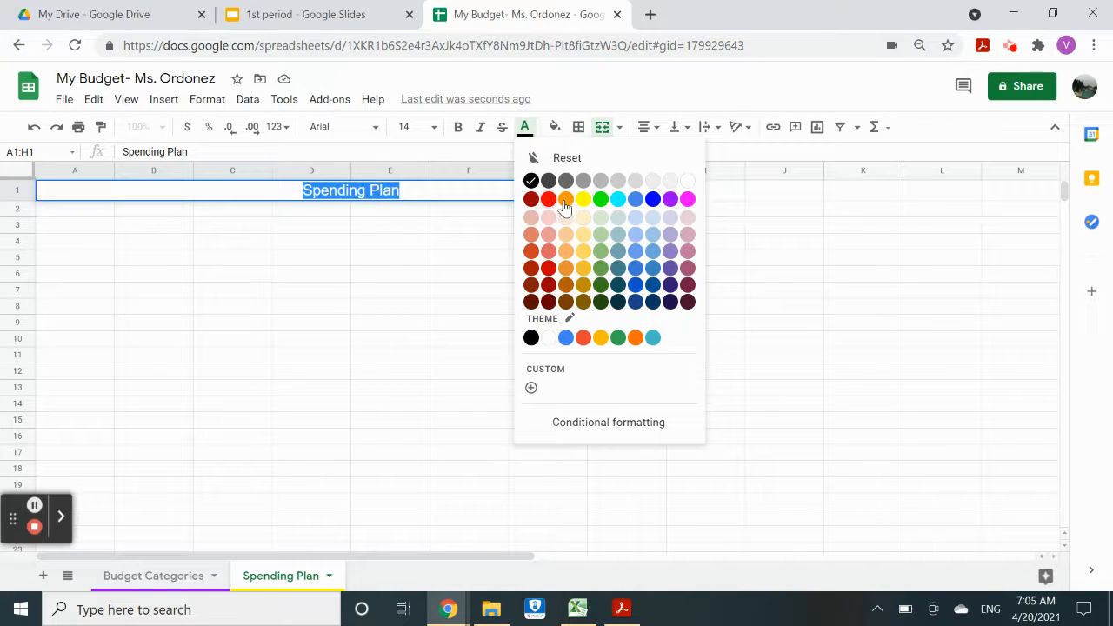
pyautogui.click(548, 200)
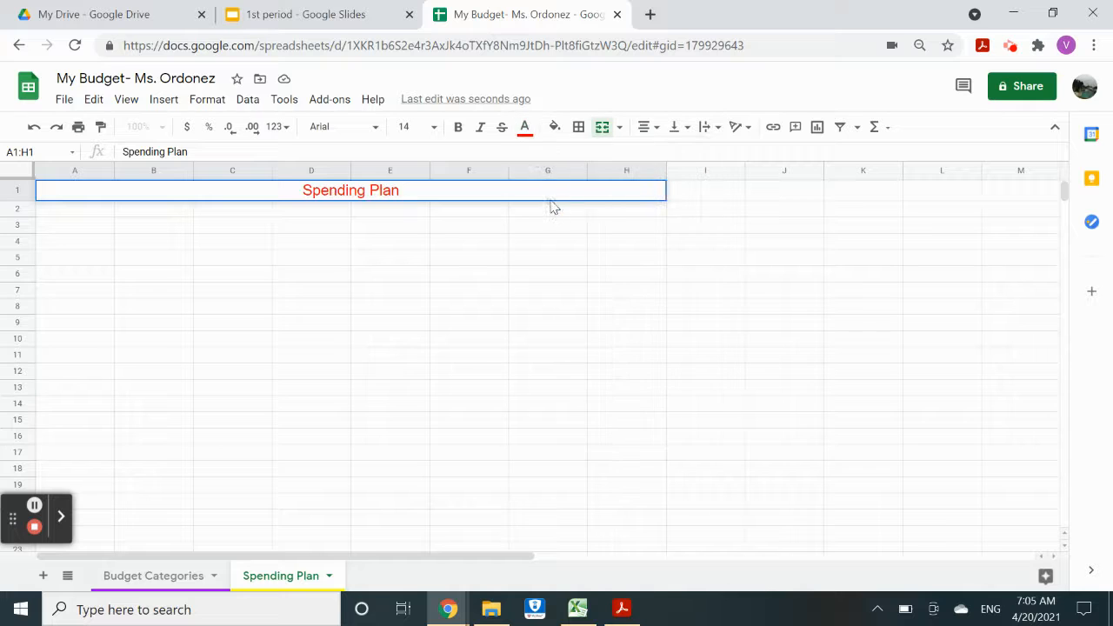
# Step: Fill the merged title cell with yellow and set the Spending Plan text color to black
pyautogui.click(554, 129)
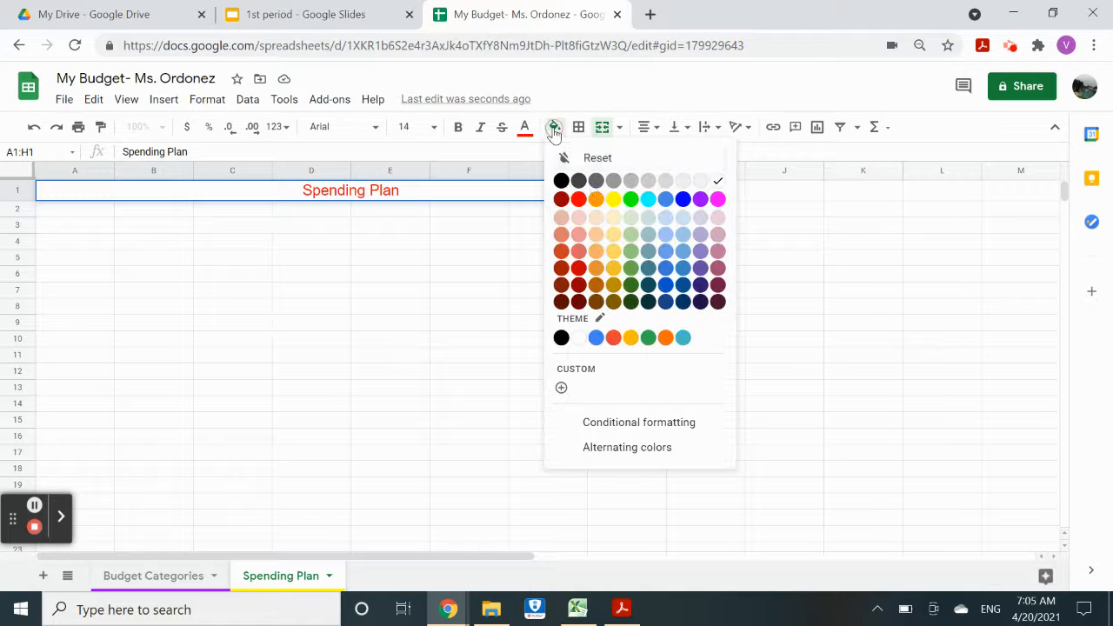
pyautogui.click(613, 199)
pyautogui.doubleClick(396, 190)
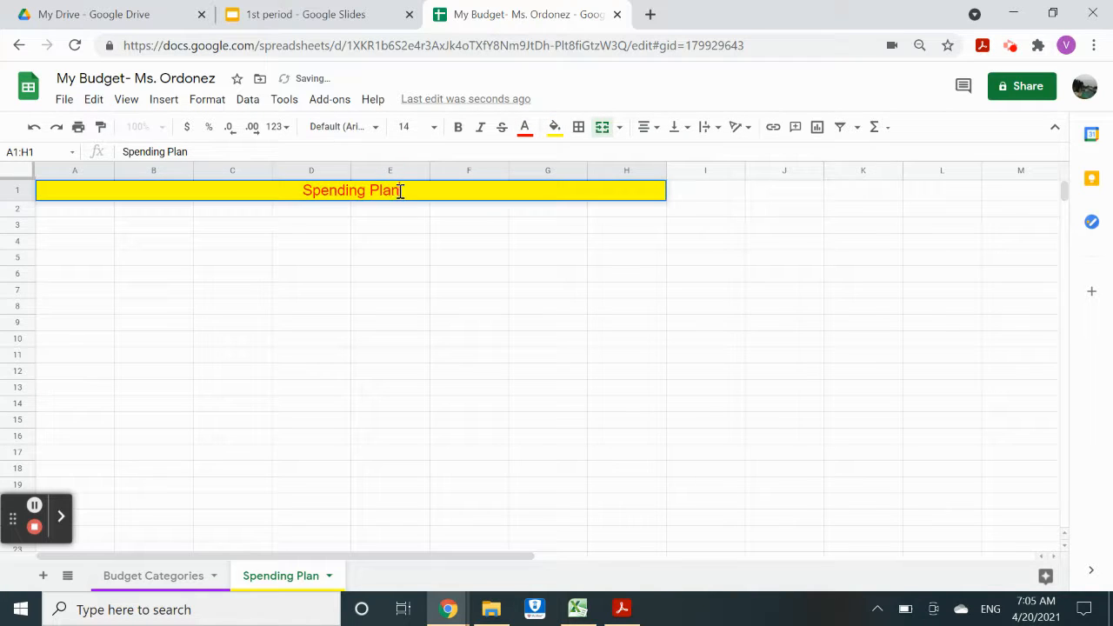
pyautogui.moveTo(398, 190); pyautogui.dragTo(296, 193)
pyautogui.click(524, 128)
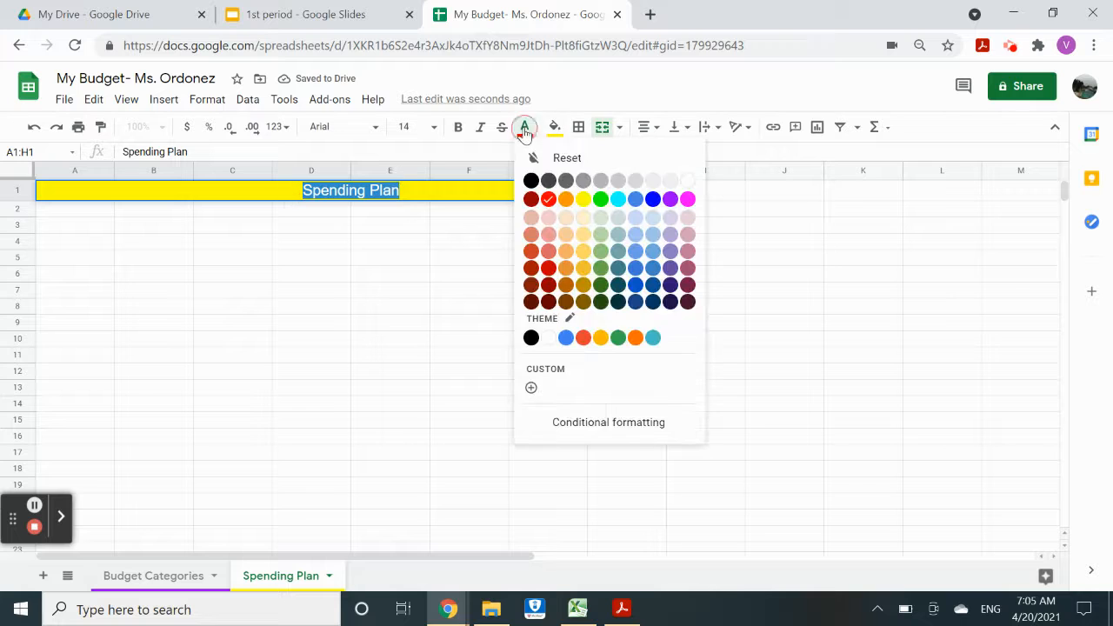
pyautogui.click(527, 179)
# Step: Change the Spending Plan title's font to Comic Sans MS
pyautogui.click(369, 132)
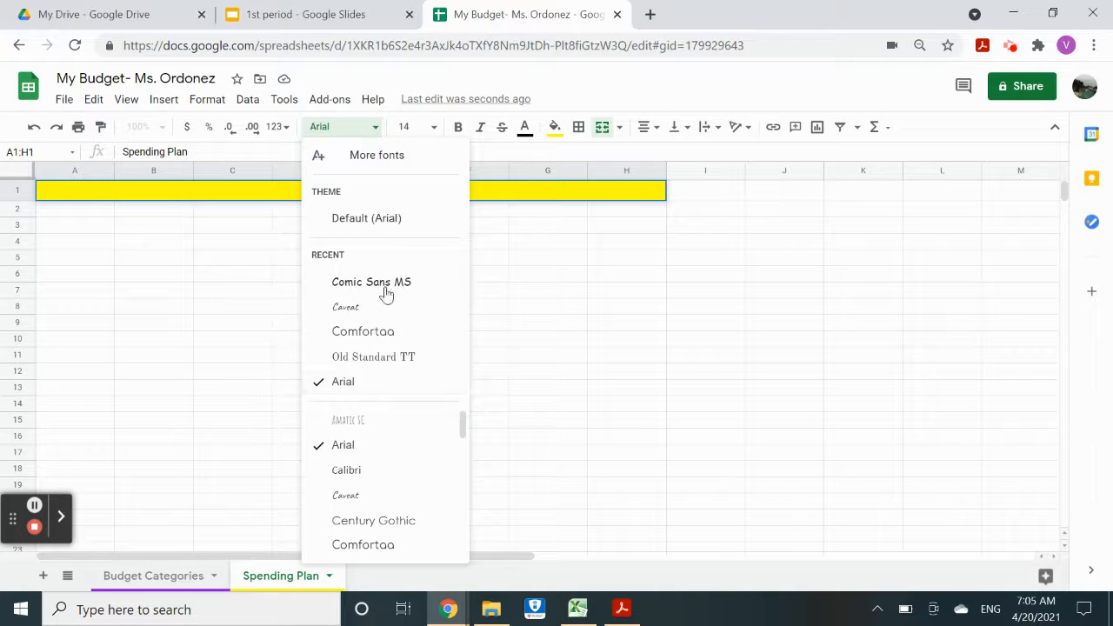
pyautogui.click(363, 295)
pyautogui.click(447, 278)
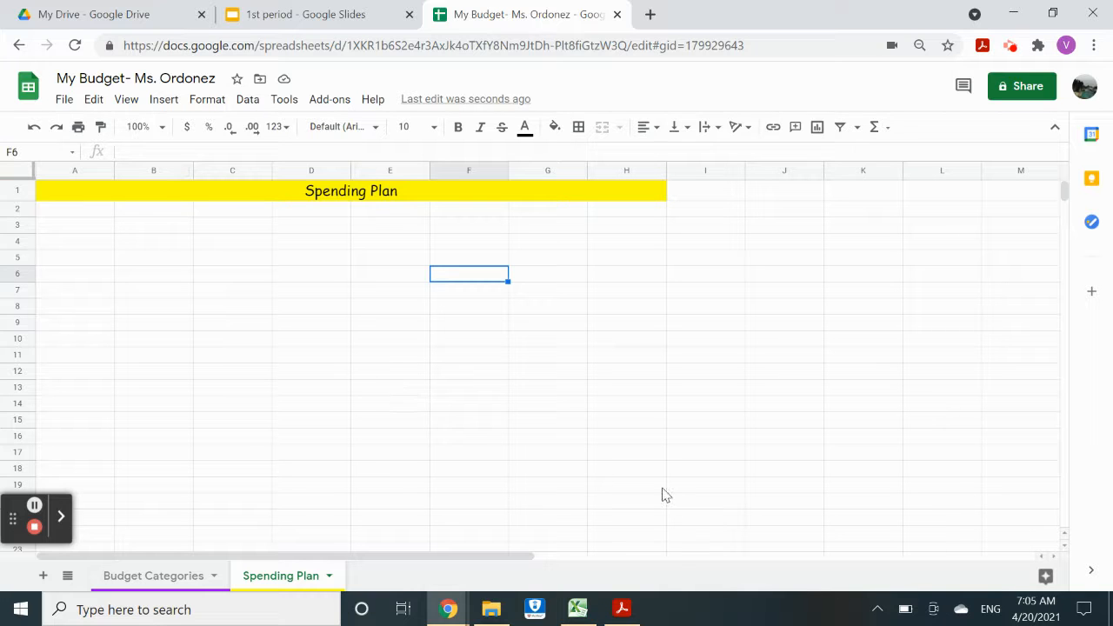
# Step: Switch to Adobe Acrobat Reader and read the workbook instructions on adjusting row height and vertically aligning the content
pyautogui.click(622, 607)
pyautogui.scroll(-2, 550, 369)
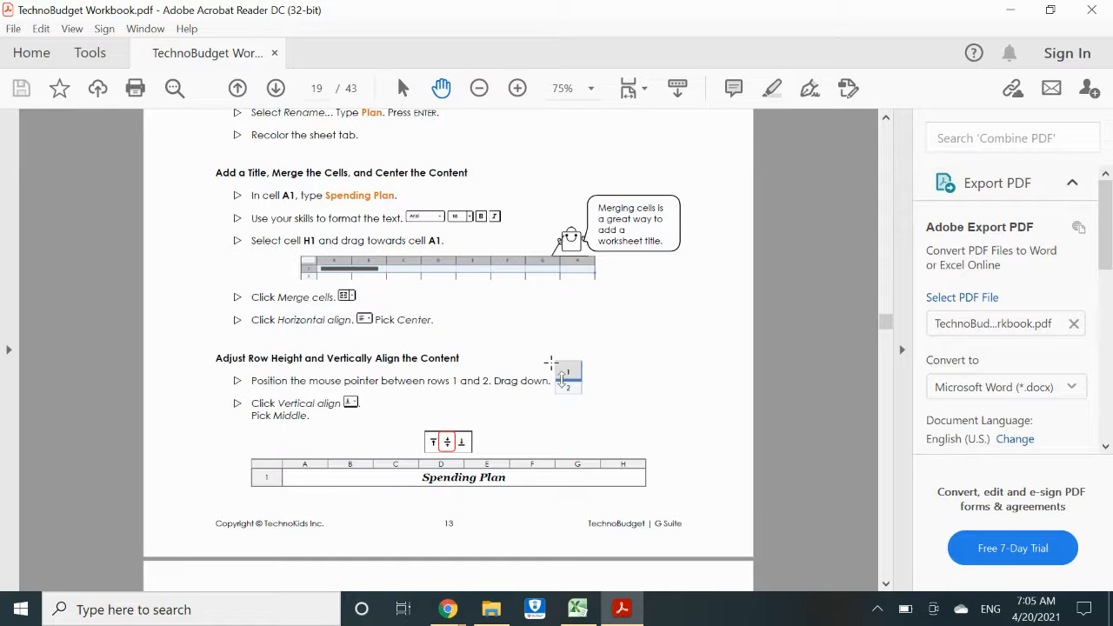
pyautogui.scroll(-4, 550, 362)
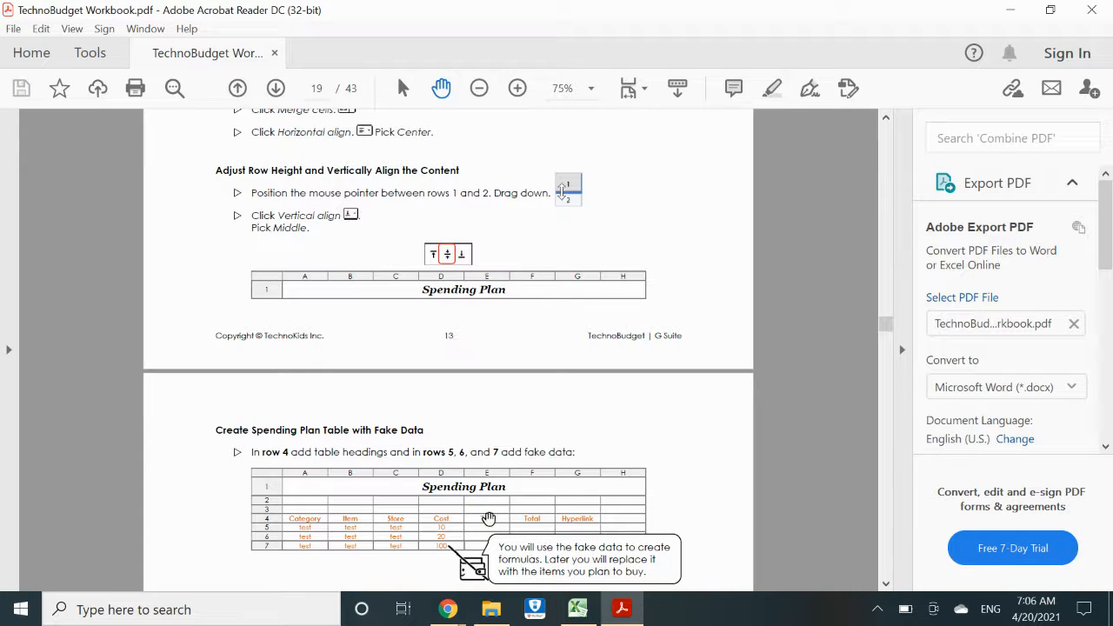
# Step: Switch back to Google Sheets in Chrome, make row 1 slightly taller and vertically align the Spending Plan title to the middle
pyautogui.moveTo(448, 609)
pyautogui.click(385, 559)
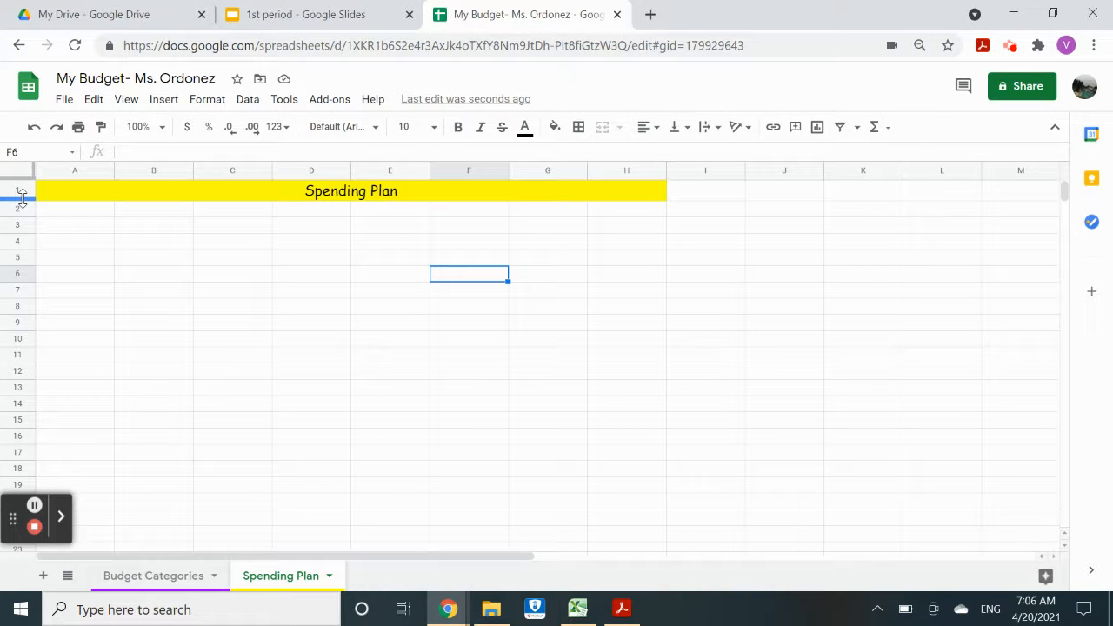
pyautogui.moveTo(30, 198); pyautogui.dragTo(26, 210)
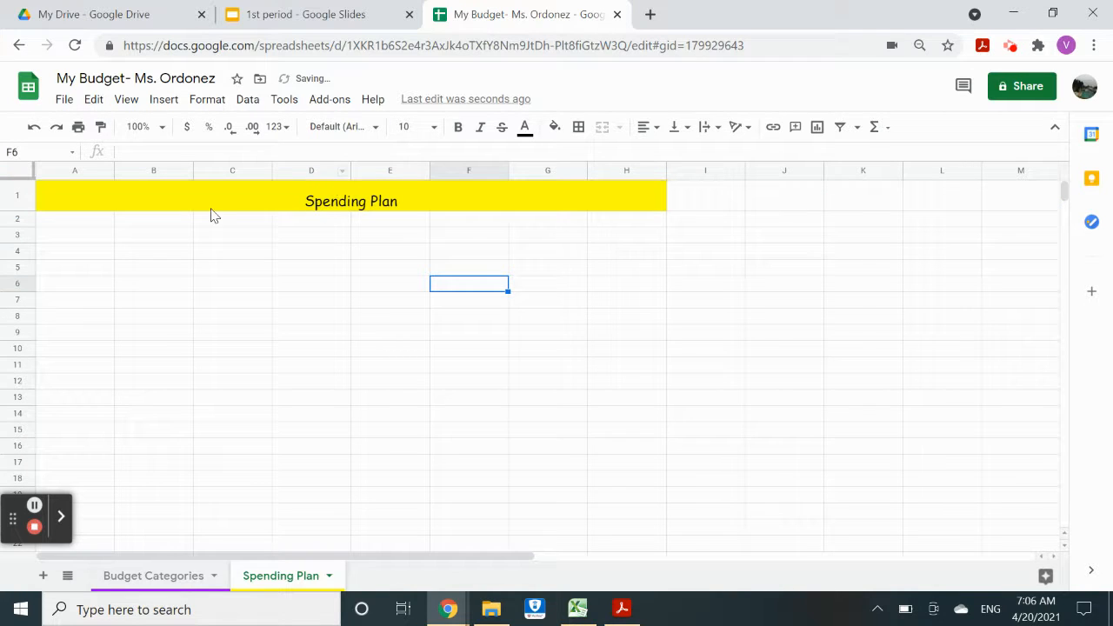
pyautogui.click(311, 203)
pyautogui.click(310, 201)
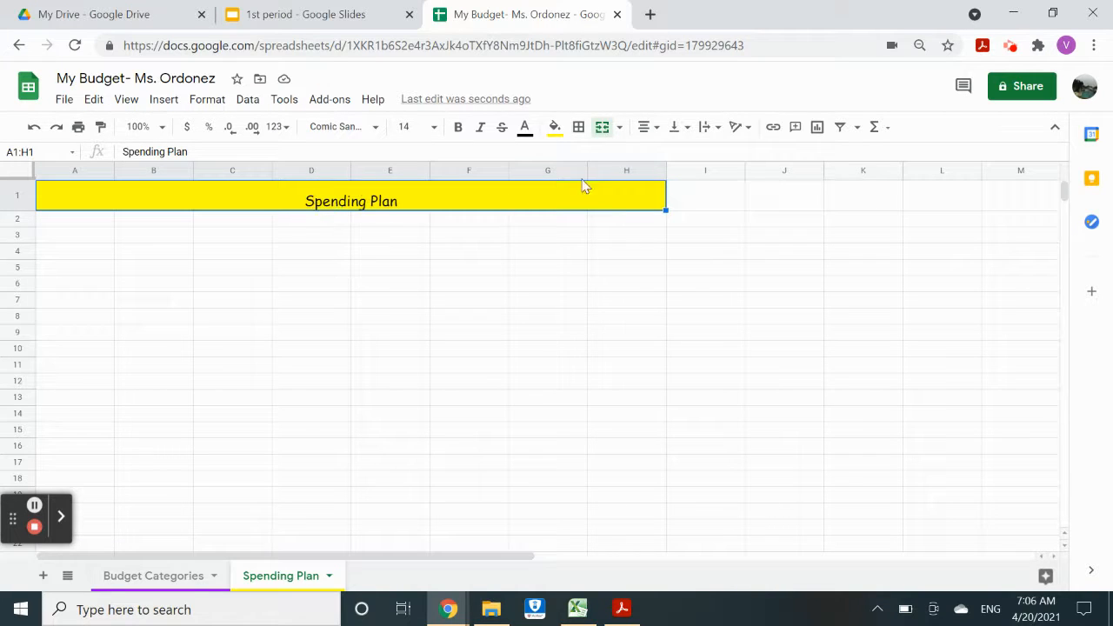
pyautogui.click(686, 133)
pyautogui.click(695, 162)
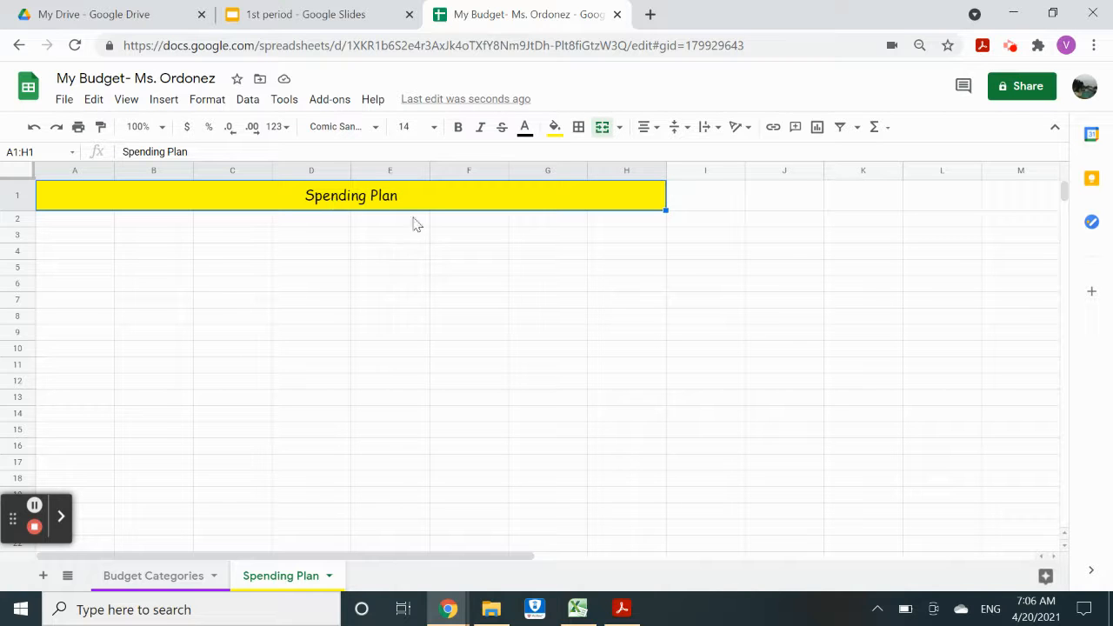
# Step: Switch to Adobe Acrobat Reader and read the Create Spending Plan Table with Fake Data instructions, going through each row 4 table heading
pyautogui.click(621, 614)
pyautogui.scroll(-4, 554, 376)
pyautogui.scroll(-2, 553, 372)
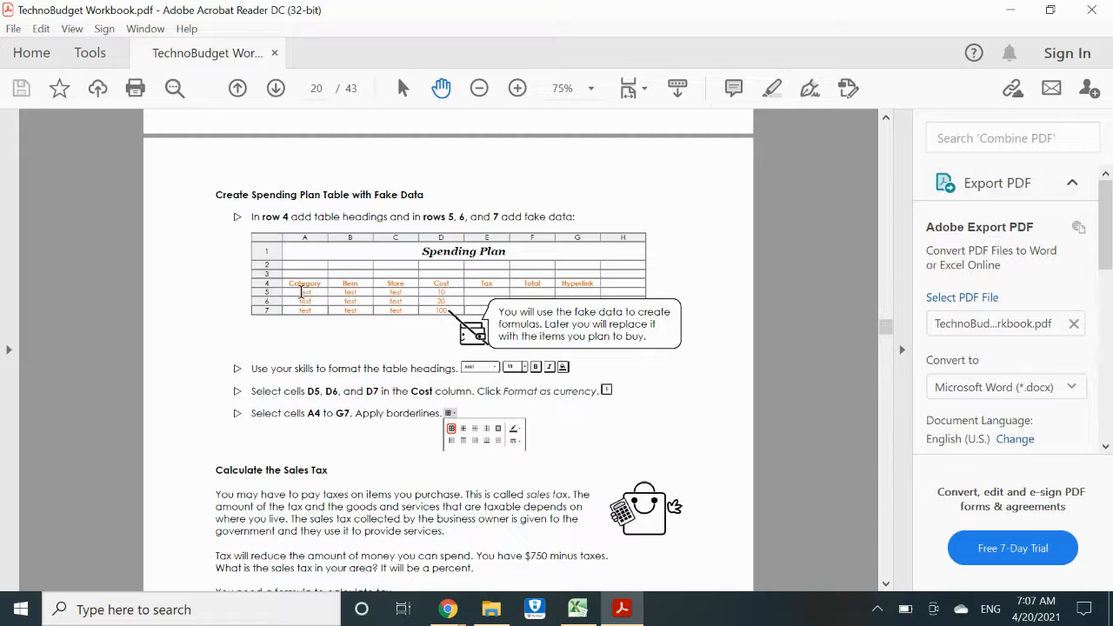
pyautogui.moveTo(298, 284); pyautogui.dragTo(321, 283)
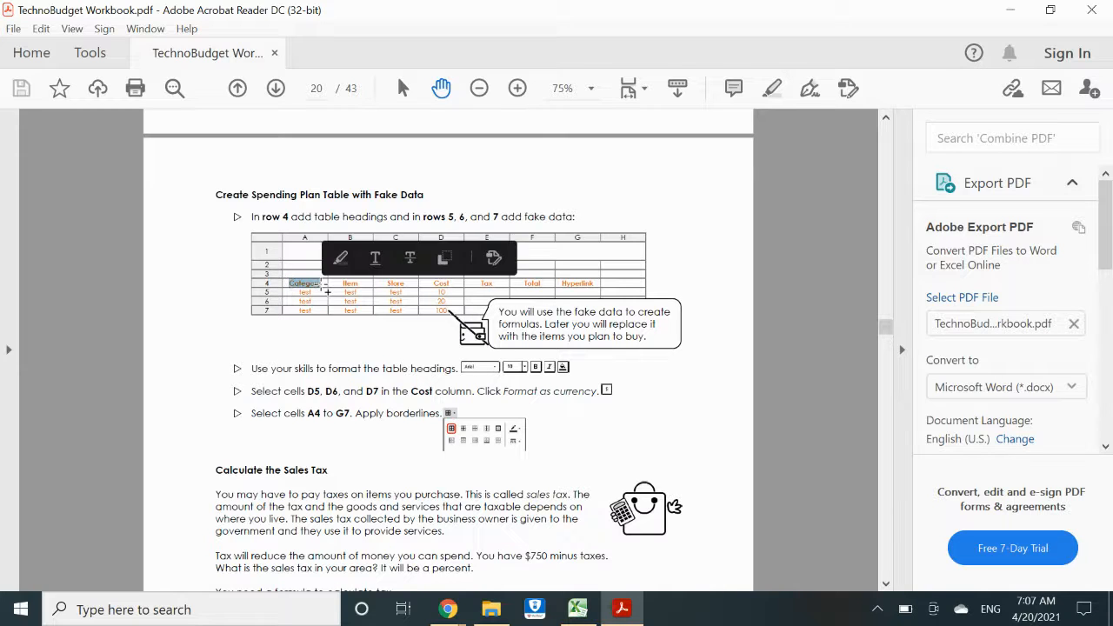
pyautogui.doubleClick(343, 283)
pyautogui.click(368, 283)
pyautogui.moveTo(388, 282); pyautogui.dragTo(417, 284)
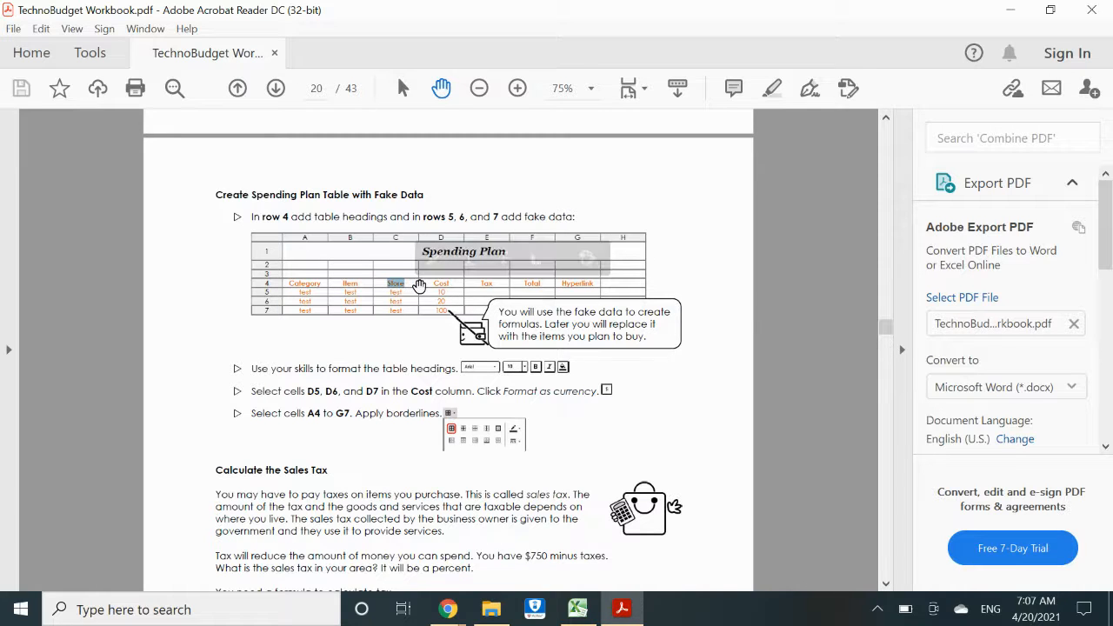
pyautogui.doubleClick(433, 287)
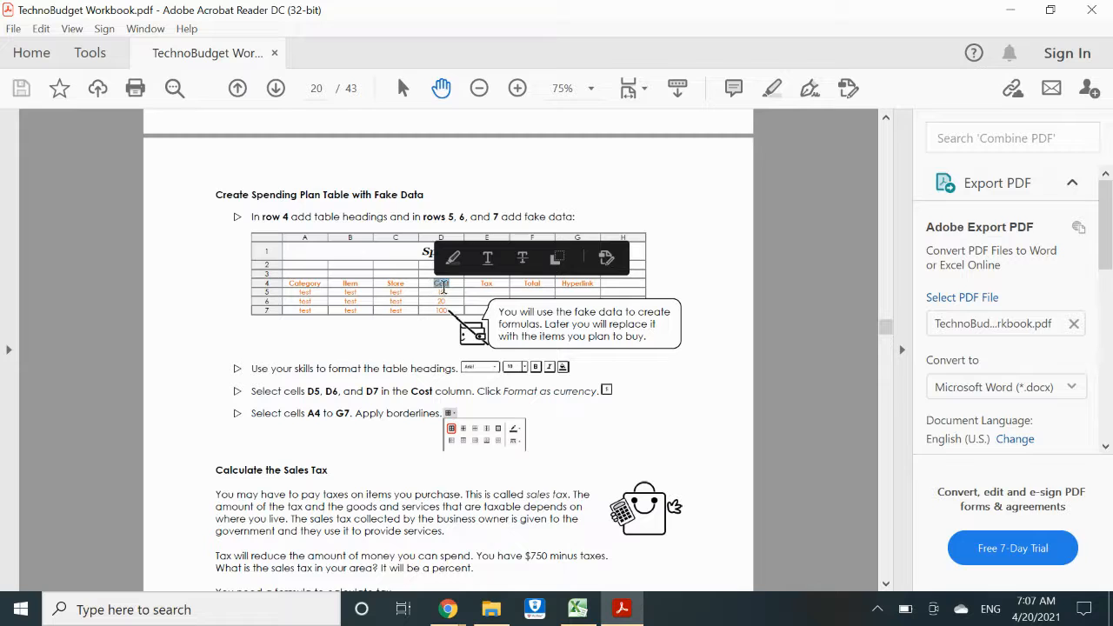
pyautogui.click(452, 287)
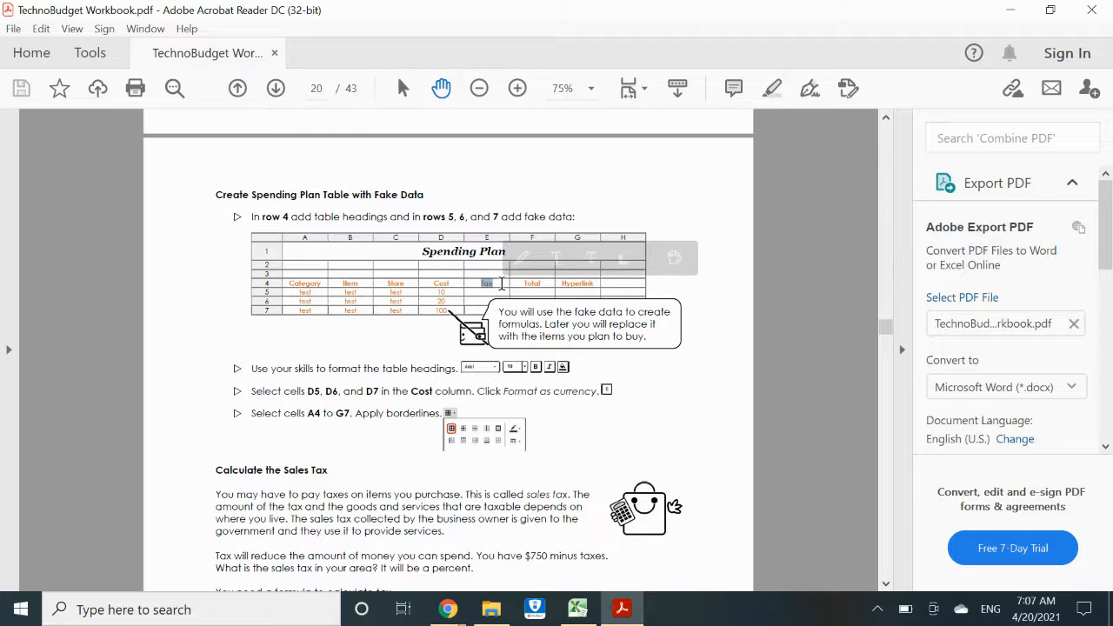
pyautogui.click(530, 281)
pyautogui.moveTo(523, 281); pyautogui.dragTo(546, 283)
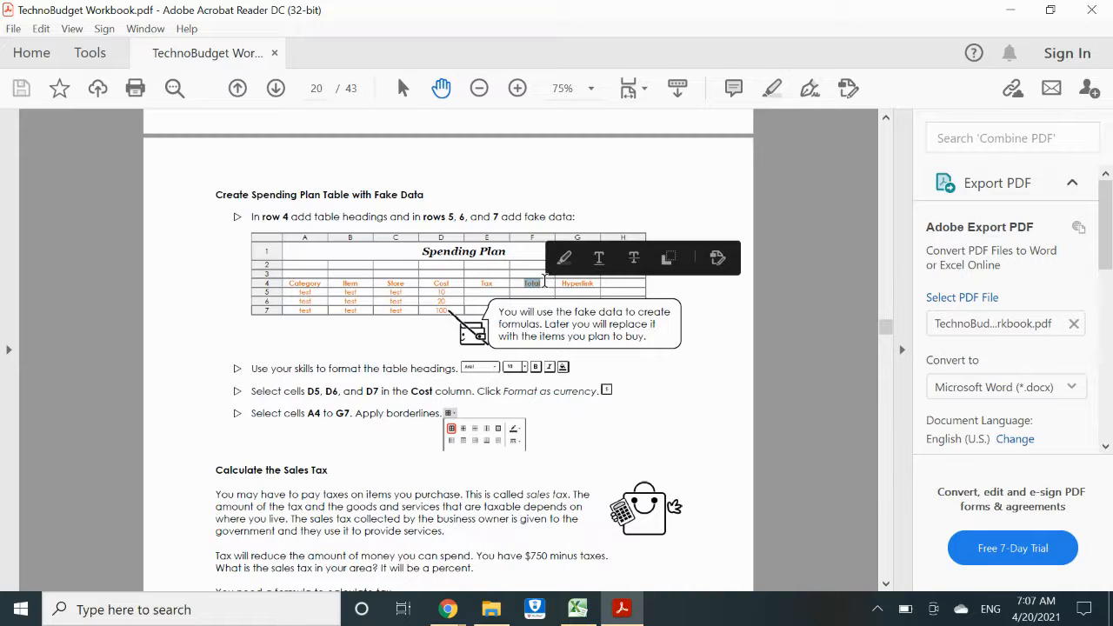
pyautogui.doubleClick(563, 284)
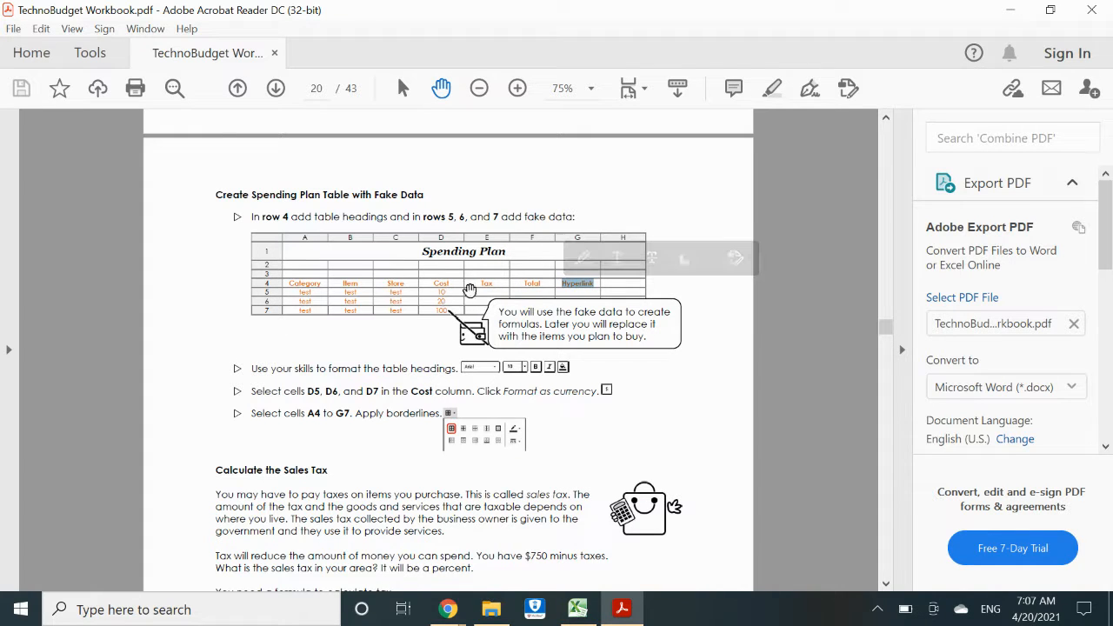
pyautogui.tripleClick(300, 282)
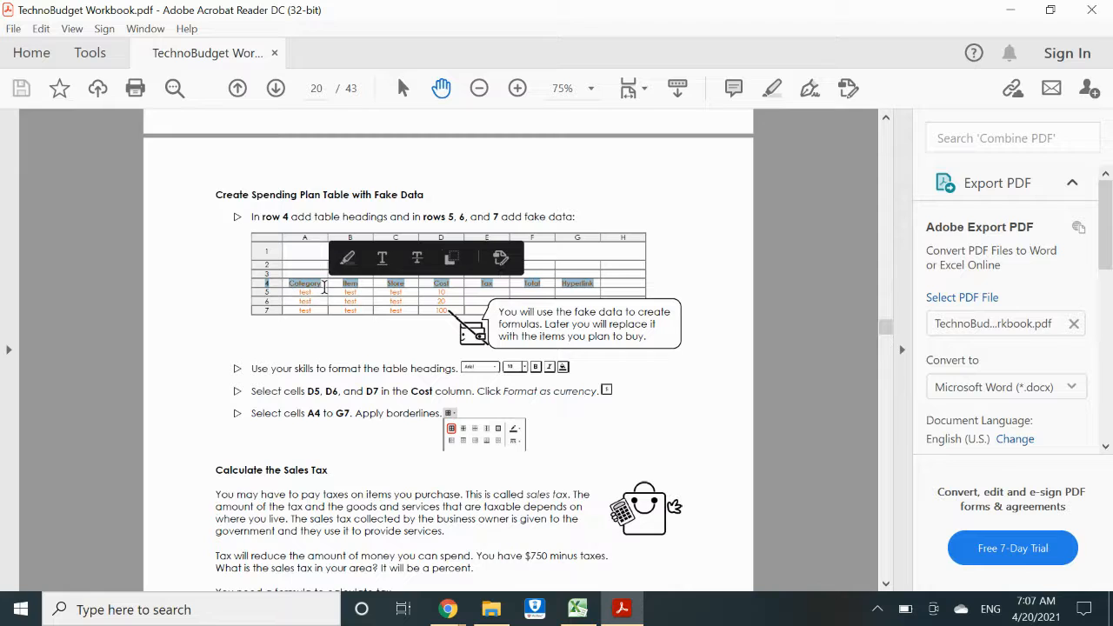
pyautogui.click(320, 284)
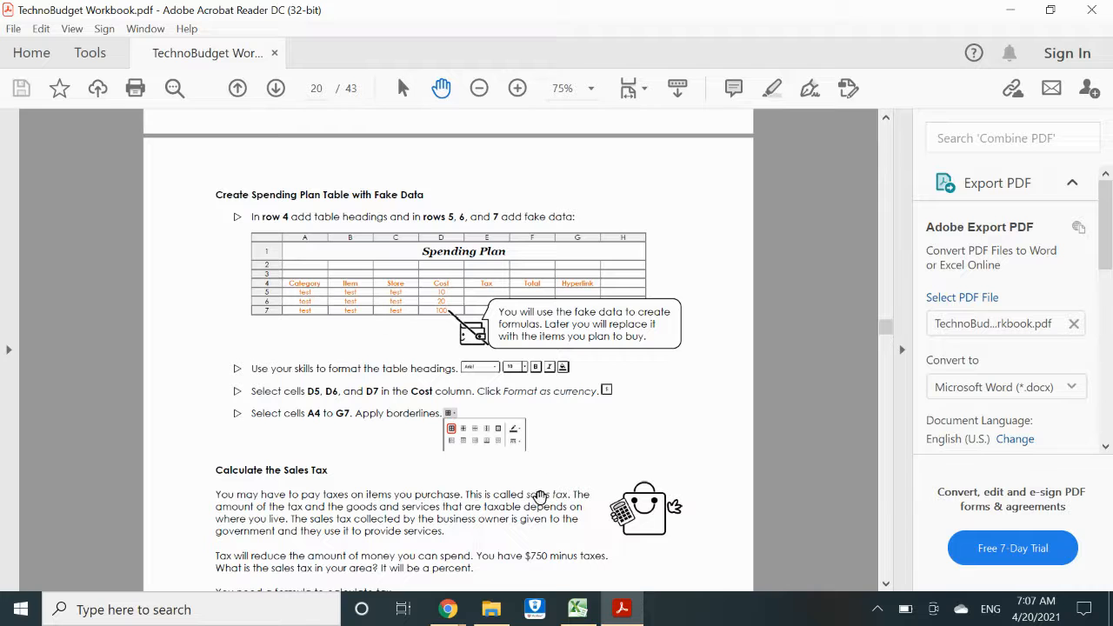
# Step: Switch back to Google Sheets in Chrome and enter the headings Categories, Item, Store, Cost, Tax and Total in cells A4 through F4
pyautogui.click(447, 608)
pyautogui.click(387, 545)
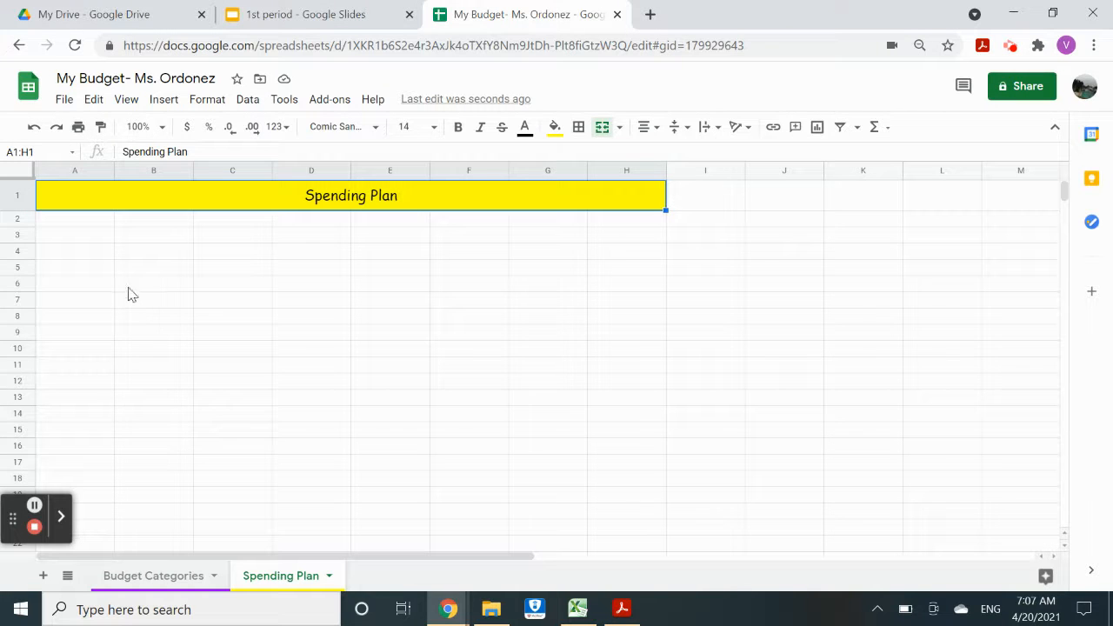
pyautogui.click(76, 254)
pyautogui.write('Cat')
pyautogui.press('BackSpace')
pyautogui.write('atego')
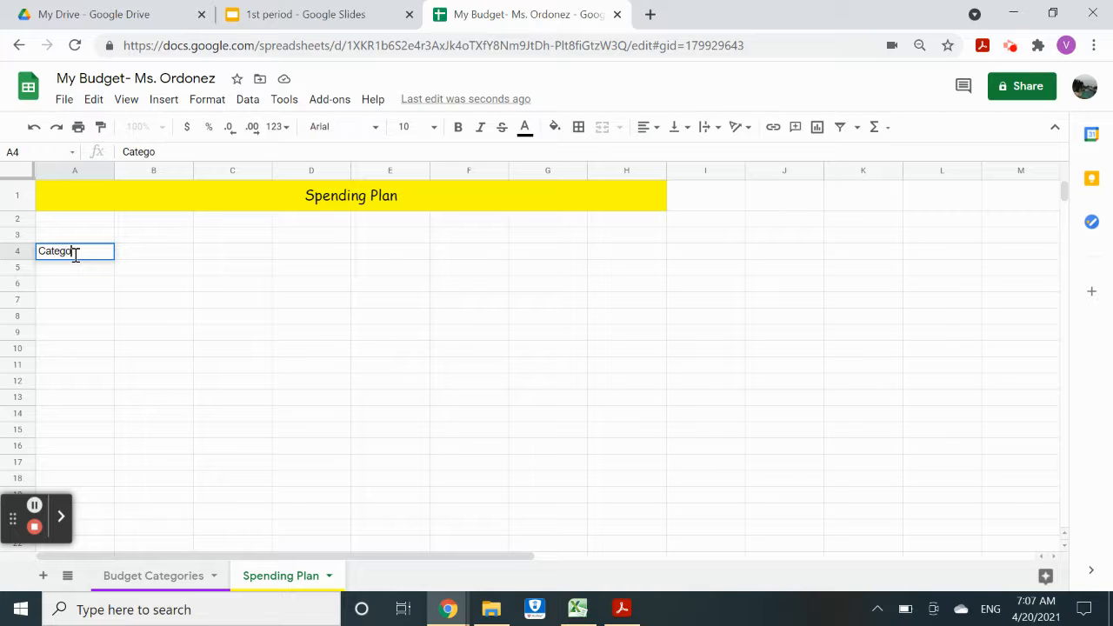
pyautogui.write('i')
pyautogui.press('BackSpace')
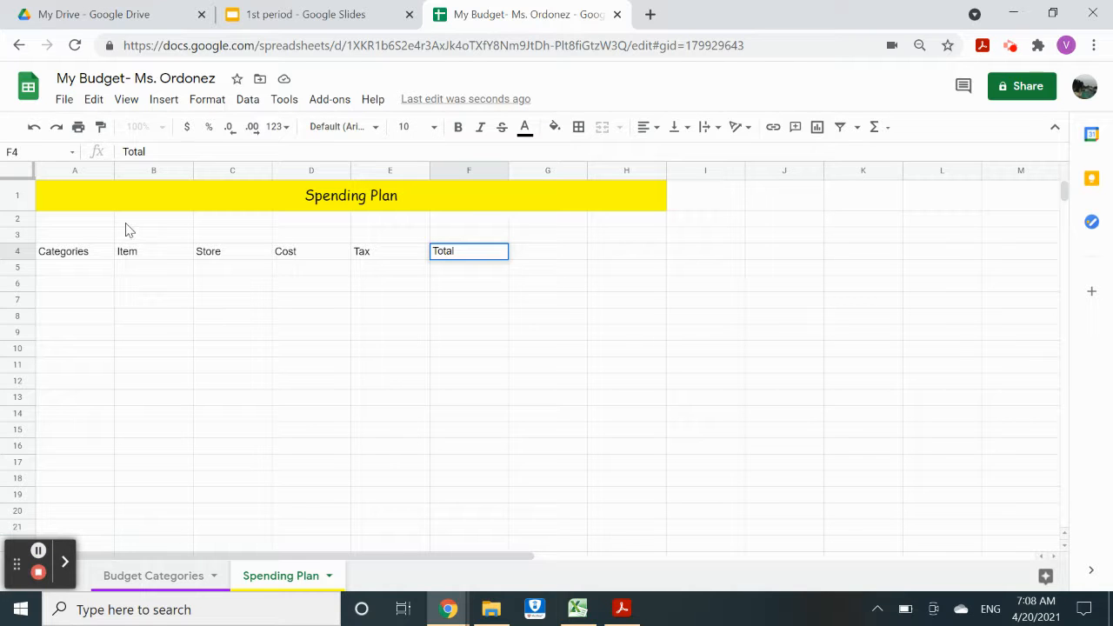
pyautogui.doubleClick(66, 253)
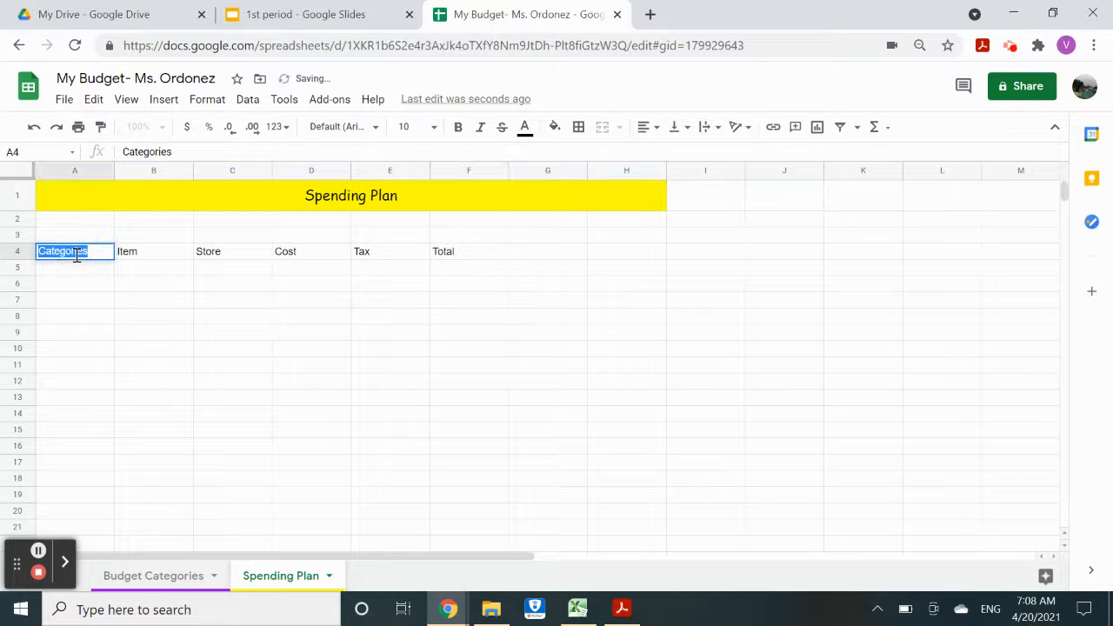
pyautogui.click(133, 255)
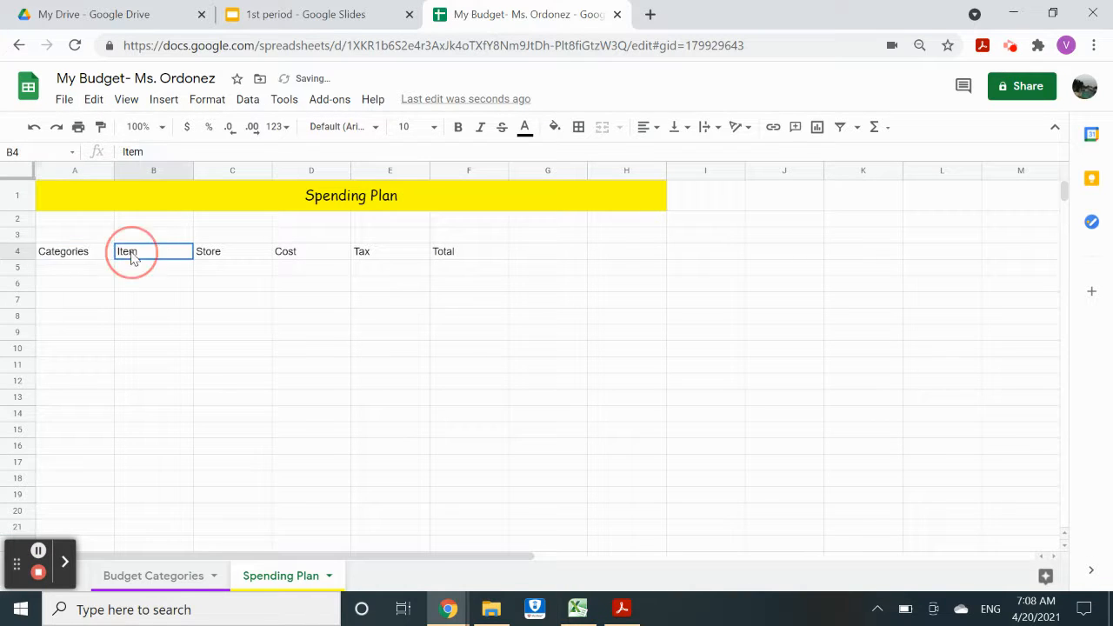
# Step: Format the row 4 headings in A4:F4 in Comic Sans MS and make them bold
pyautogui.click(85, 260)
pyautogui.moveTo(87, 260); pyautogui.dragTo(447, 251)
pyautogui.click(372, 129)
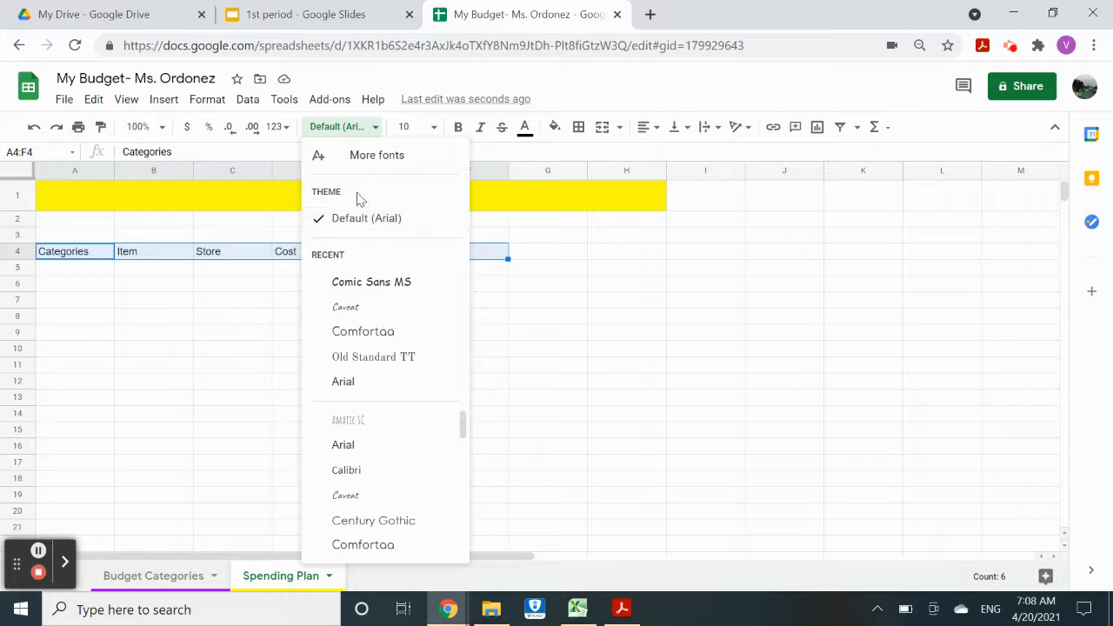
pyautogui.click(370, 281)
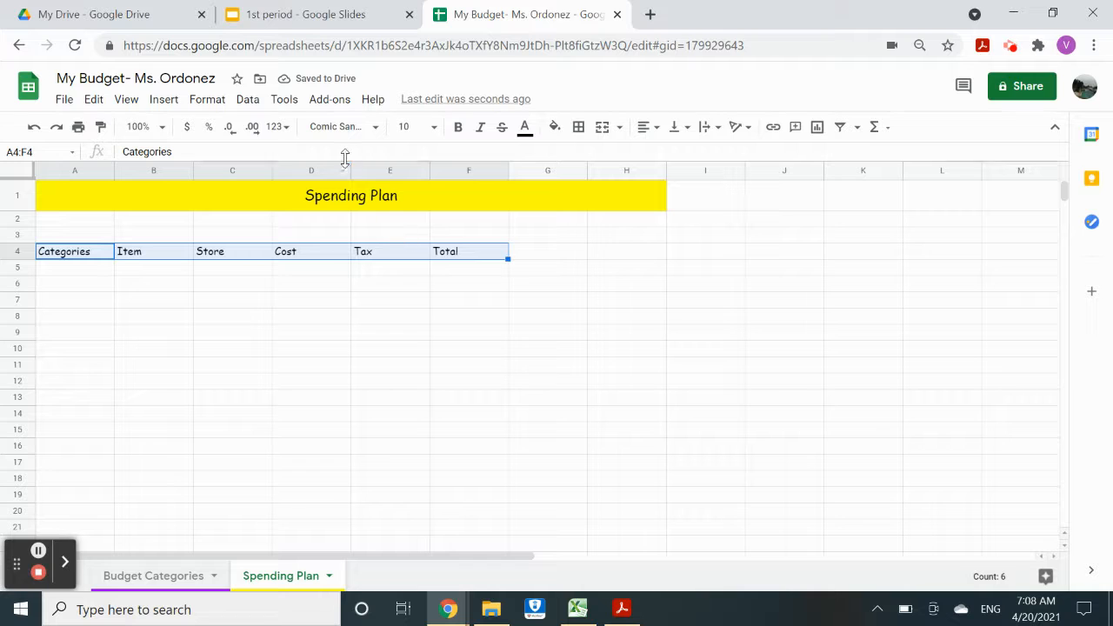
pyautogui.click(458, 128)
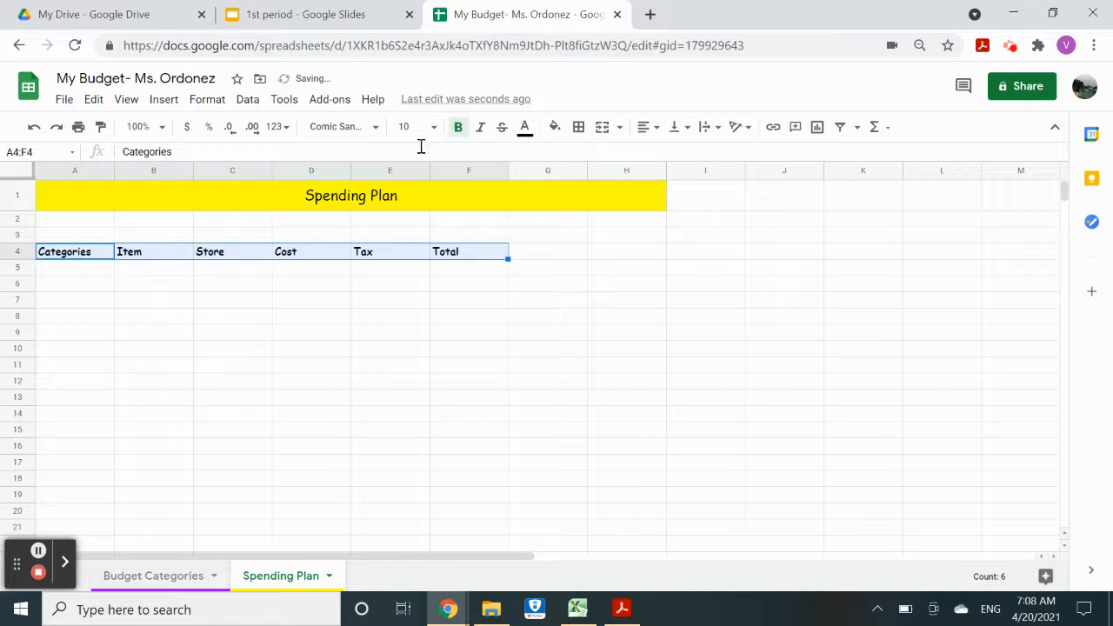
# Step: Make the merged Spending Plan title in row 1 bold
pyautogui.tripleClick(397, 197)
pyautogui.click(399, 195)
pyautogui.moveTo(399, 194); pyautogui.dragTo(306, 195)
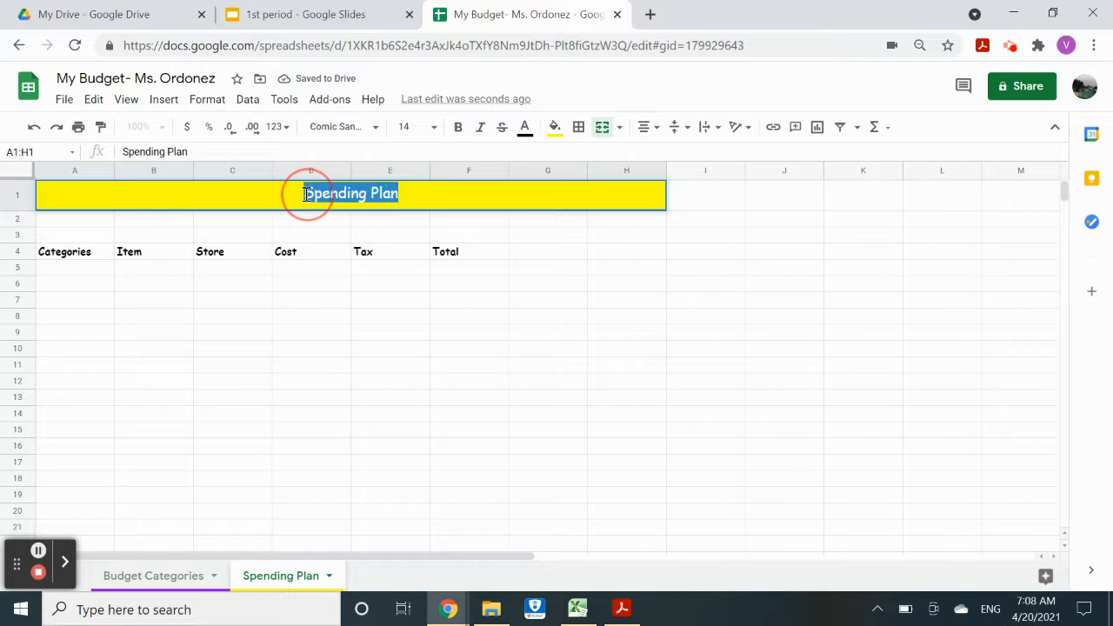
pyautogui.click(457, 127)
pyautogui.click(512, 253)
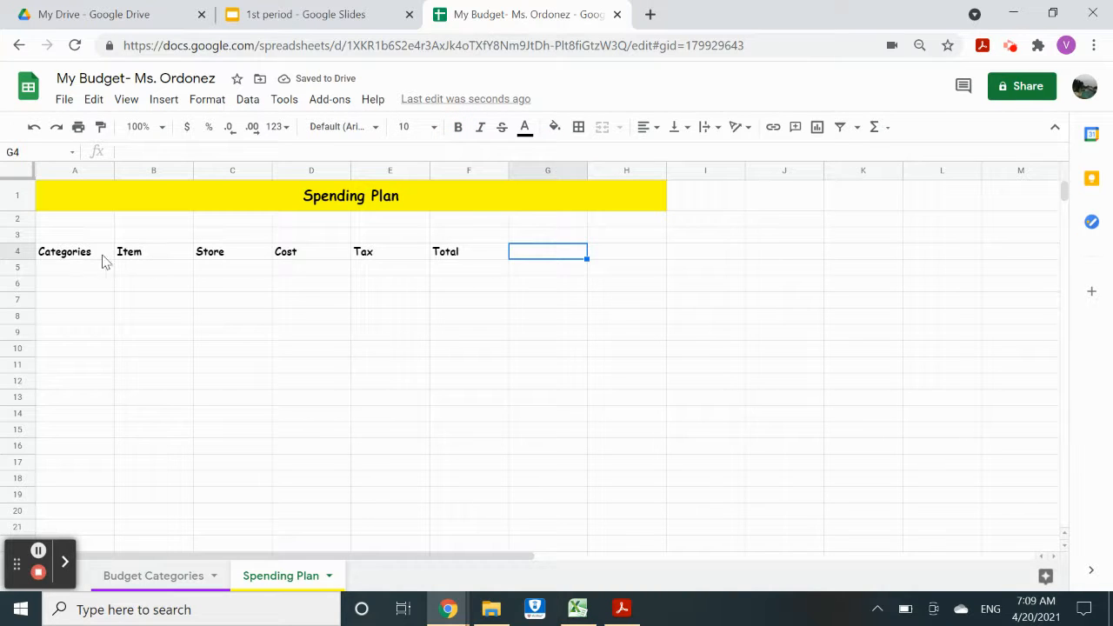
# Step: Fill the table headings with different colors: Categories red, Item purple, Store light yellow, Cost teal, Tax orange and Total yellow
pyautogui.doubleClick(51, 252)
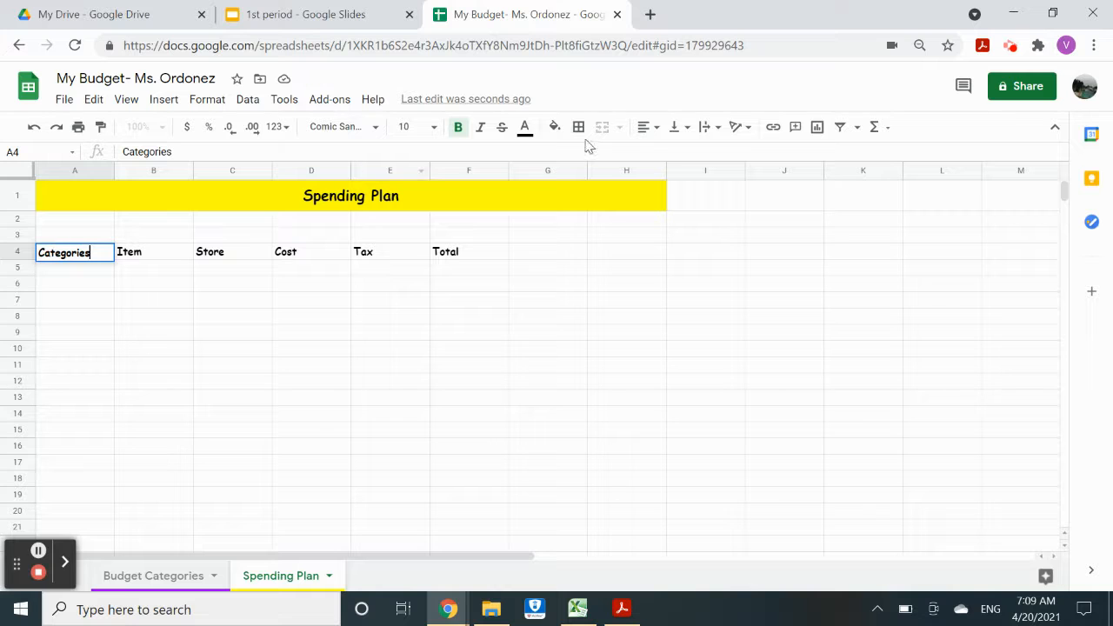
pyautogui.click(553, 127)
pyautogui.click(580, 206)
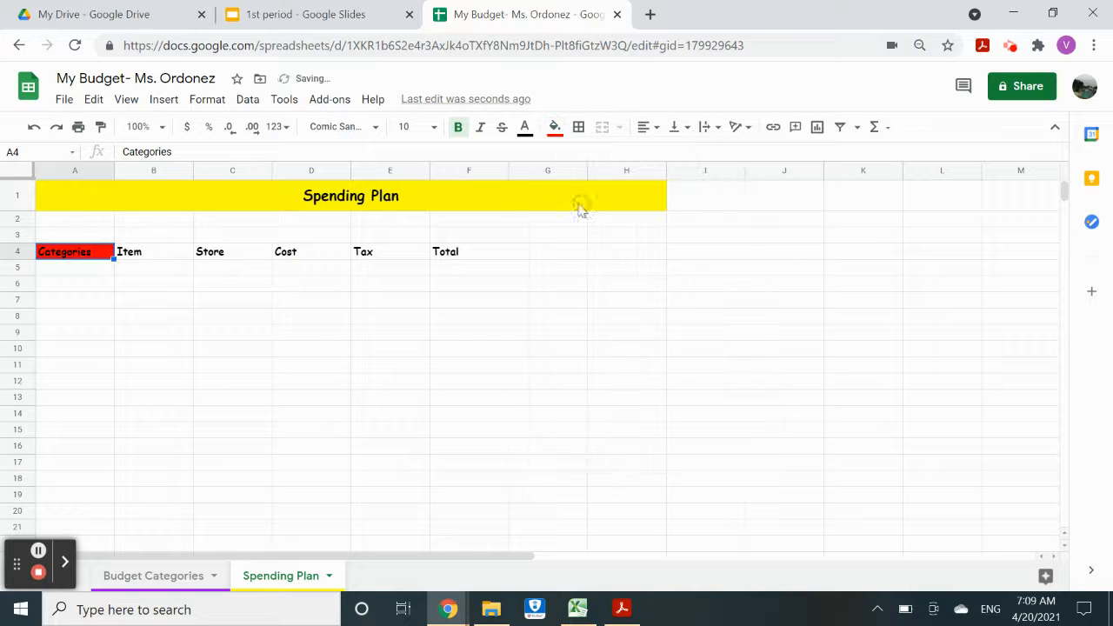
pyautogui.click(163, 252)
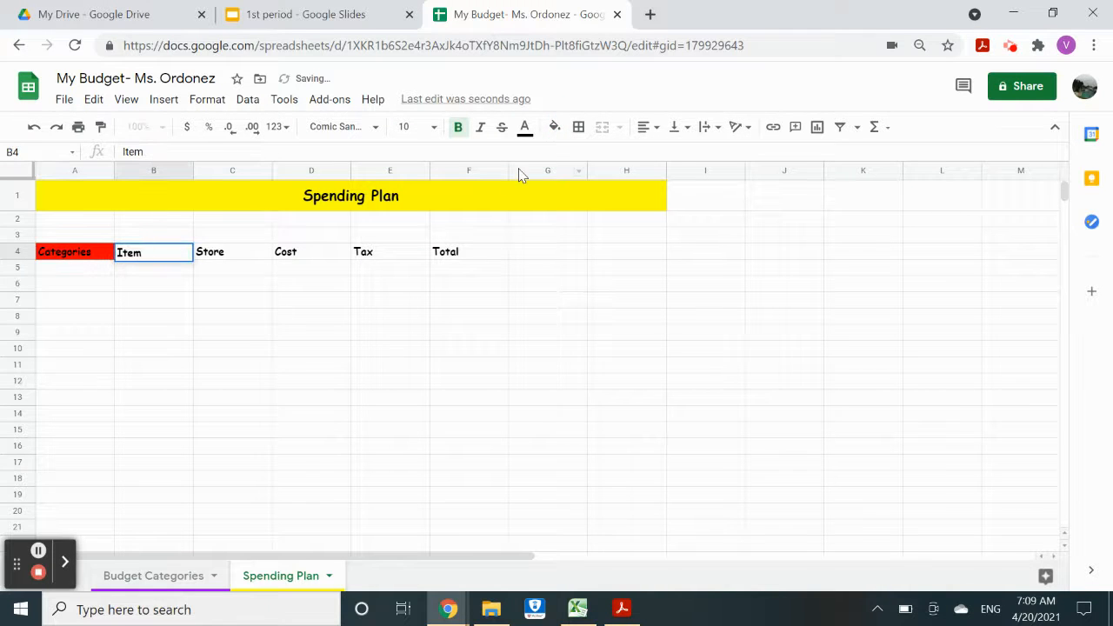
pyautogui.click(553, 127)
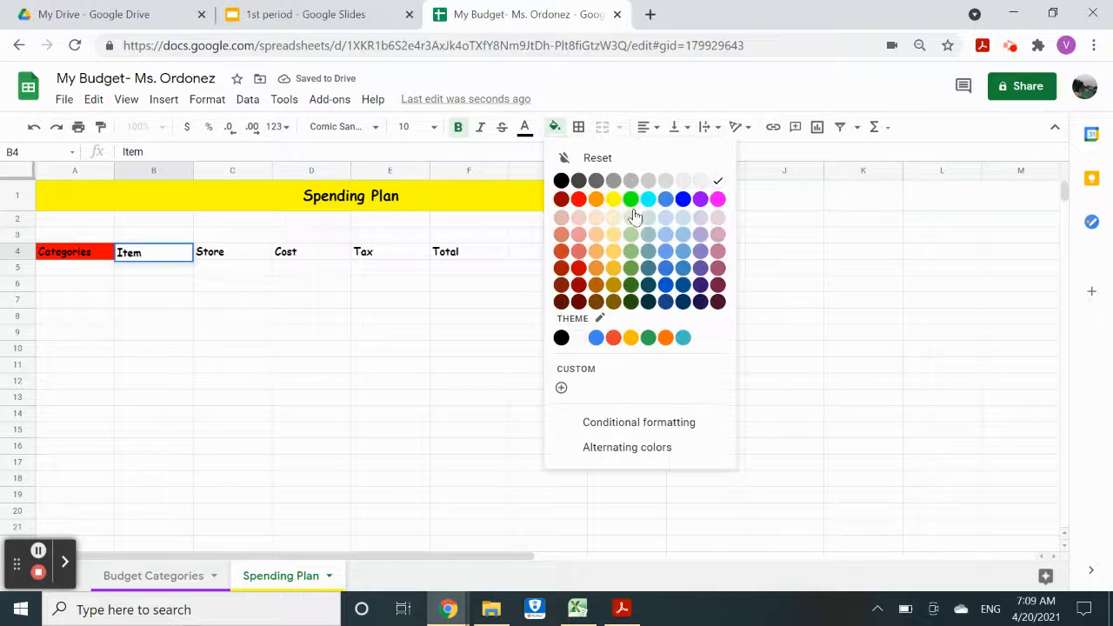
pyautogui.click(704, 199)
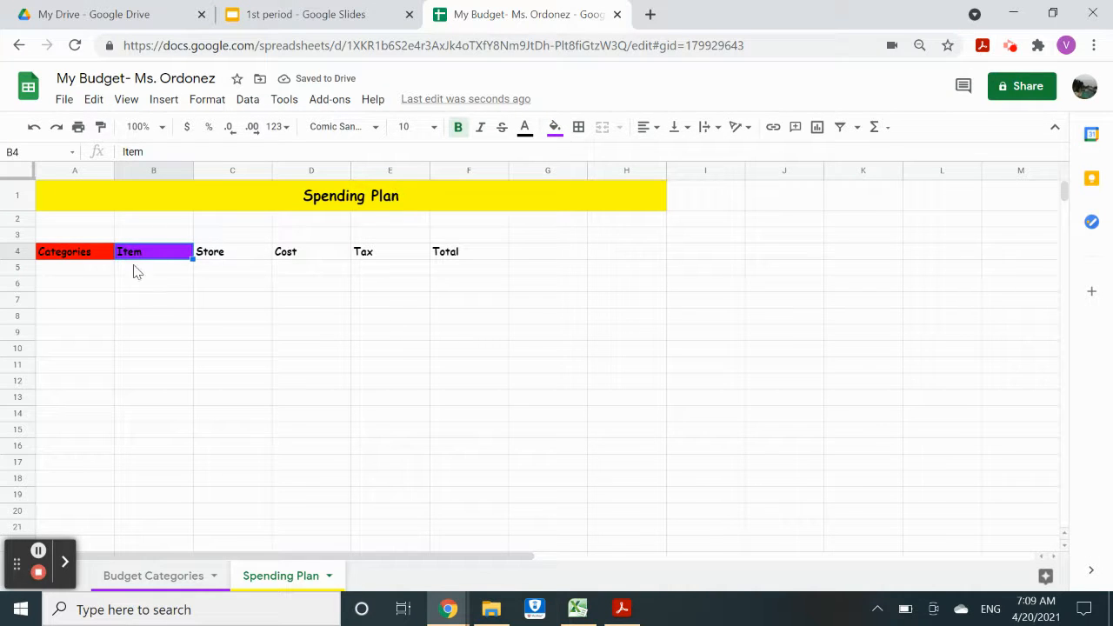
pyautogui.doubleClick(215, 254)
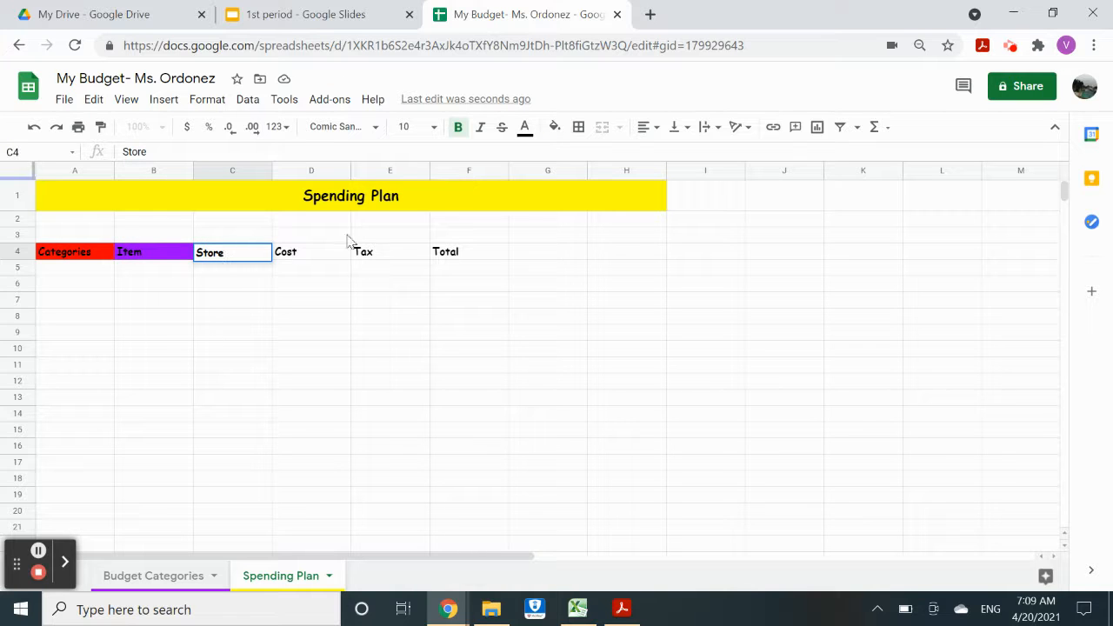
pyautogui.click(37, 553)
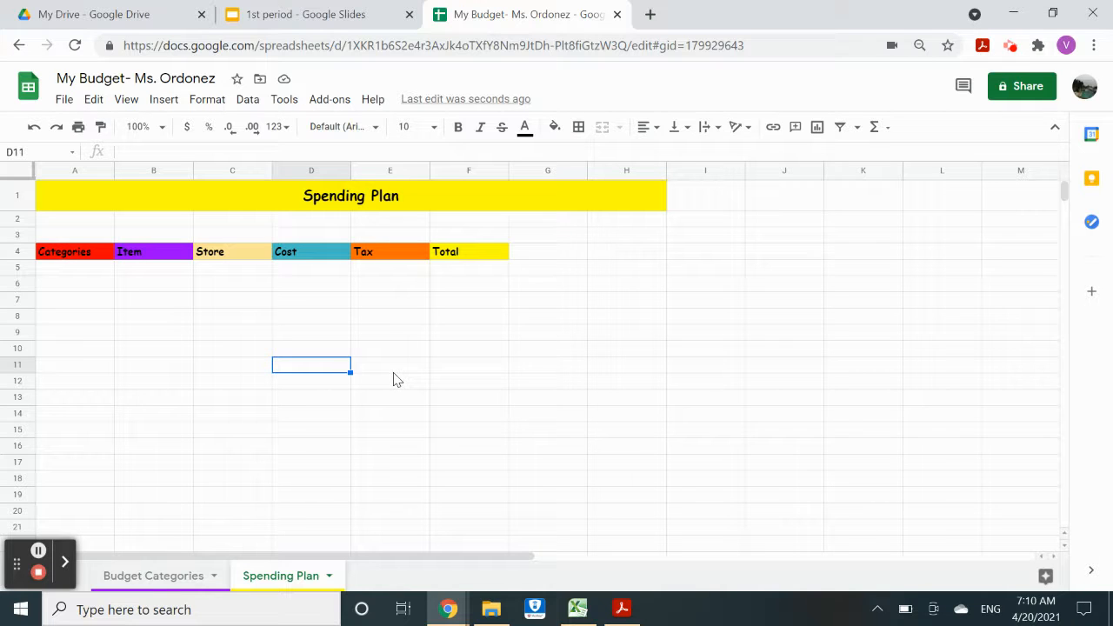
# Step: Switch to Adobe Acrobat Reader and read the workbook instructions on the fake data, currency format, borderlines and sales tax
pyautogui.click(621, 608)
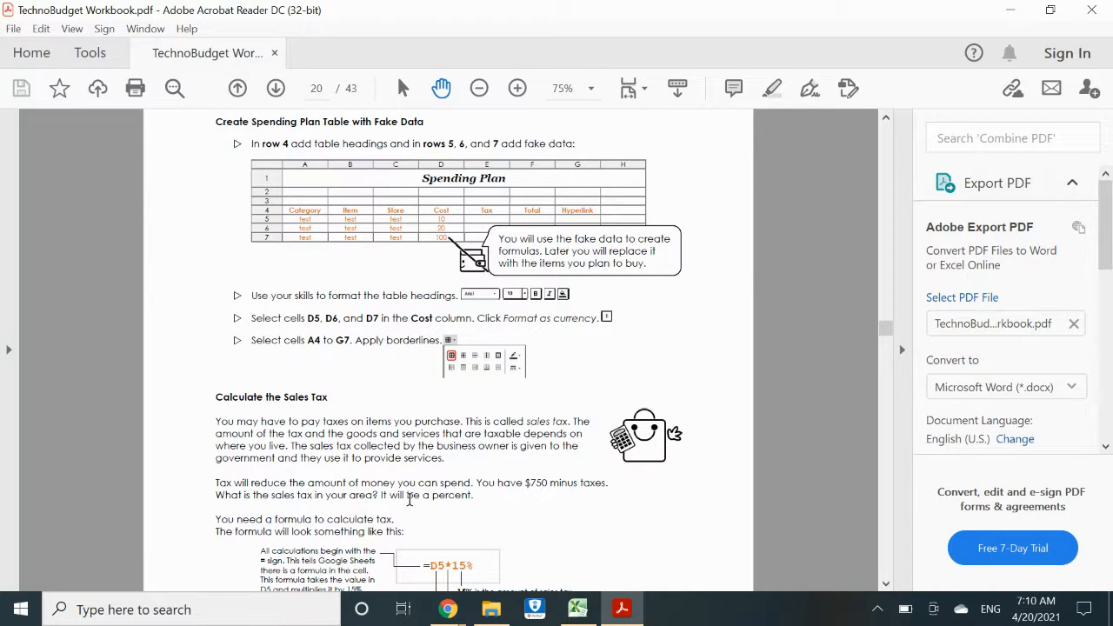
pyautogui.scroll(-1, 408, 499)
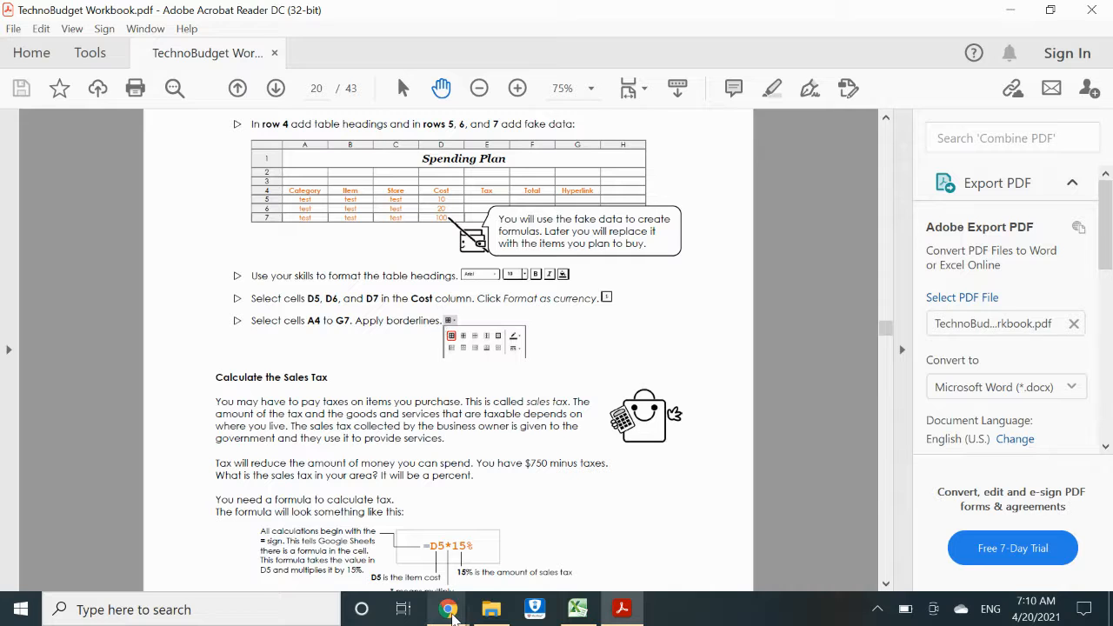
# Step: Switch back to Google Sheets in Chrome and enter a fake cost of 10 in each of cells D5 through D10
pyautogui.moveTo(450, 612)
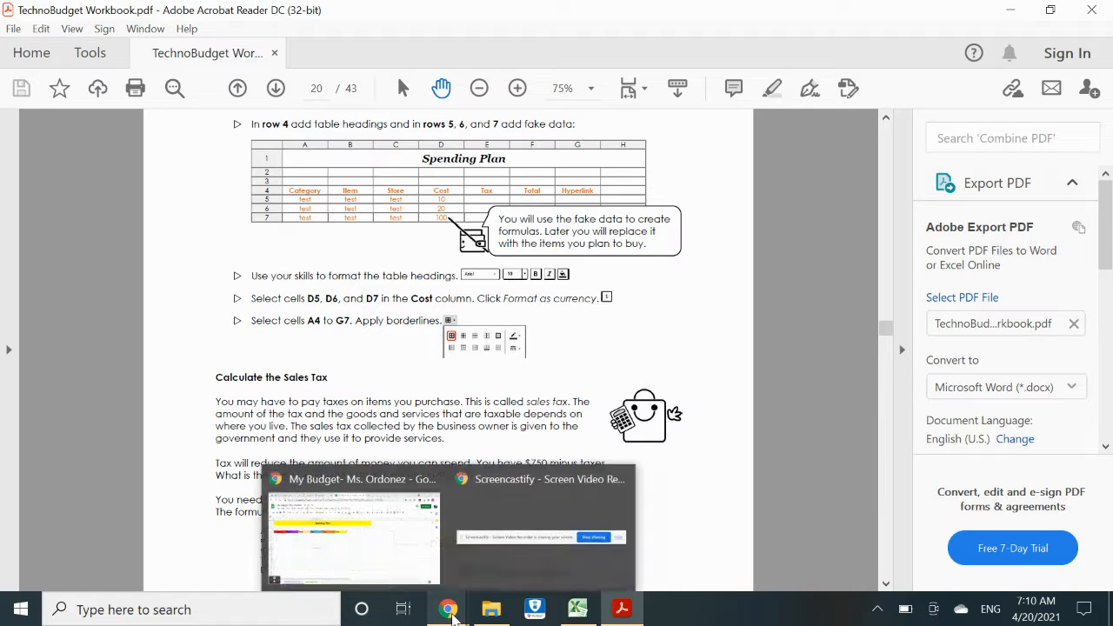
pyautogui.click(403, 539)
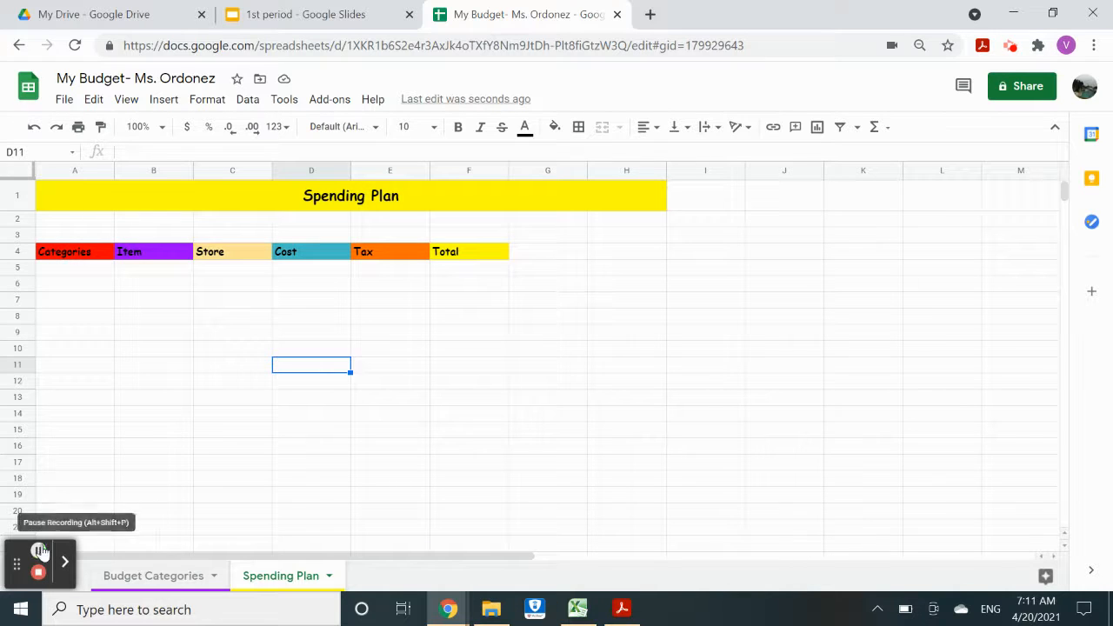
pyautogui.click(295, 272)
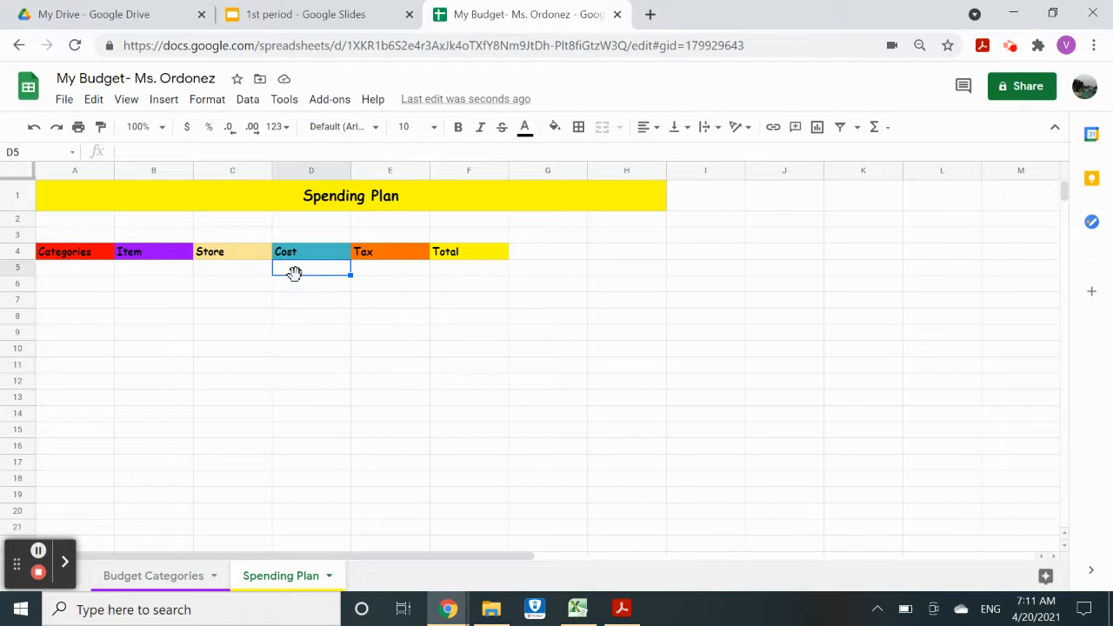
pyautogui.write('10')
pyautogui.press('Return')
pyautogui.write('10')
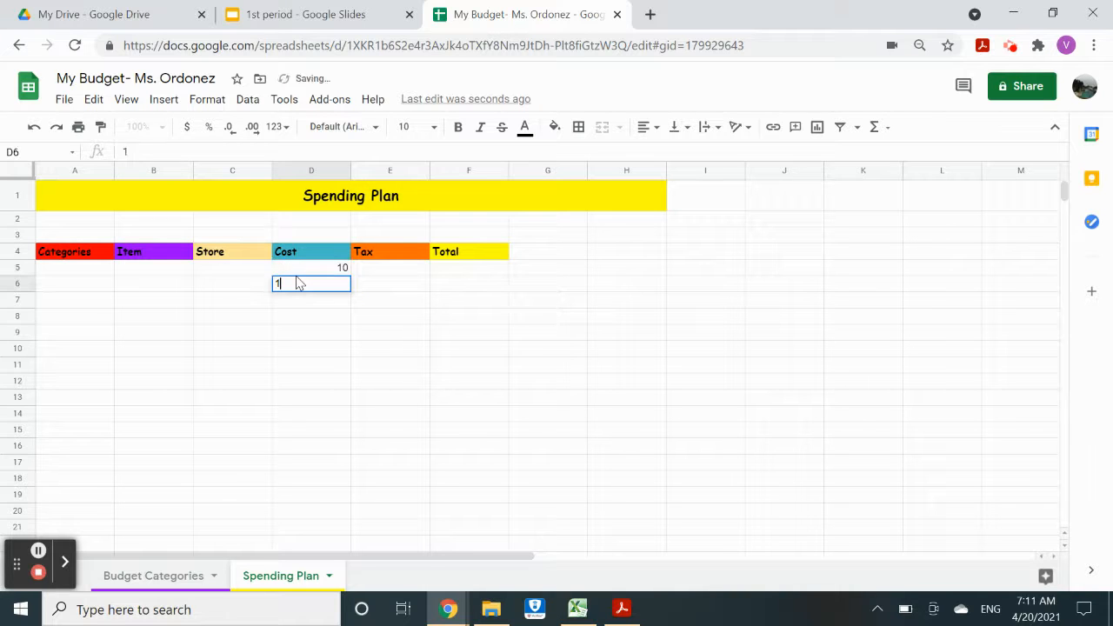
pyautogui.press('Return')
pyautogui.write('10')
pyautogui.press('Return')
pyautogui.write('10')
pyautogui.press('Return')
pyautogui.write('10')
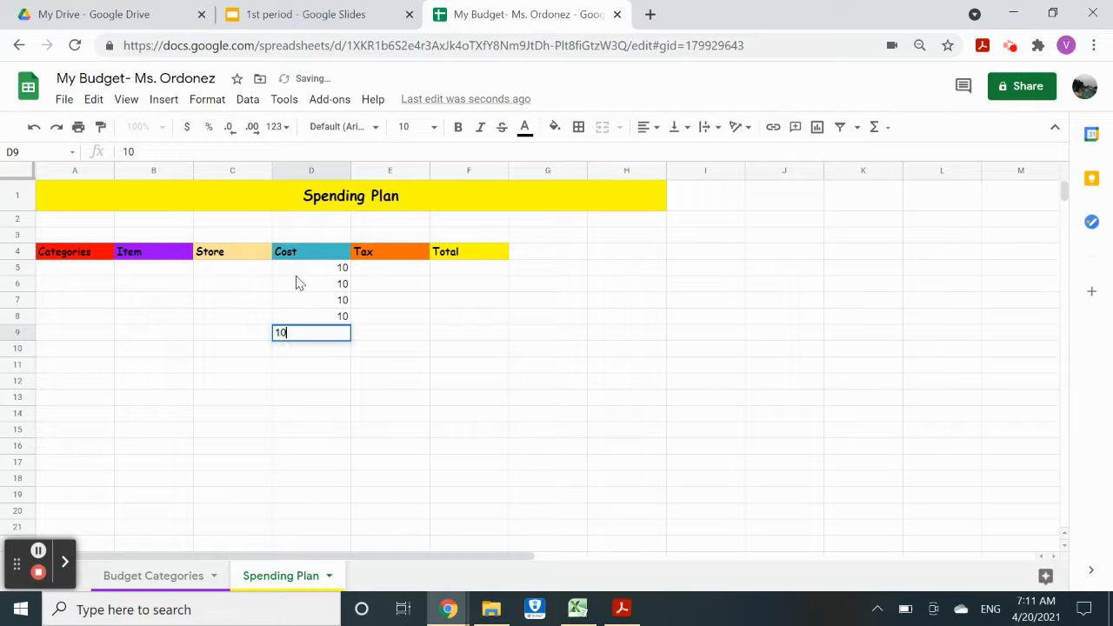
pyautogui.press('Return')
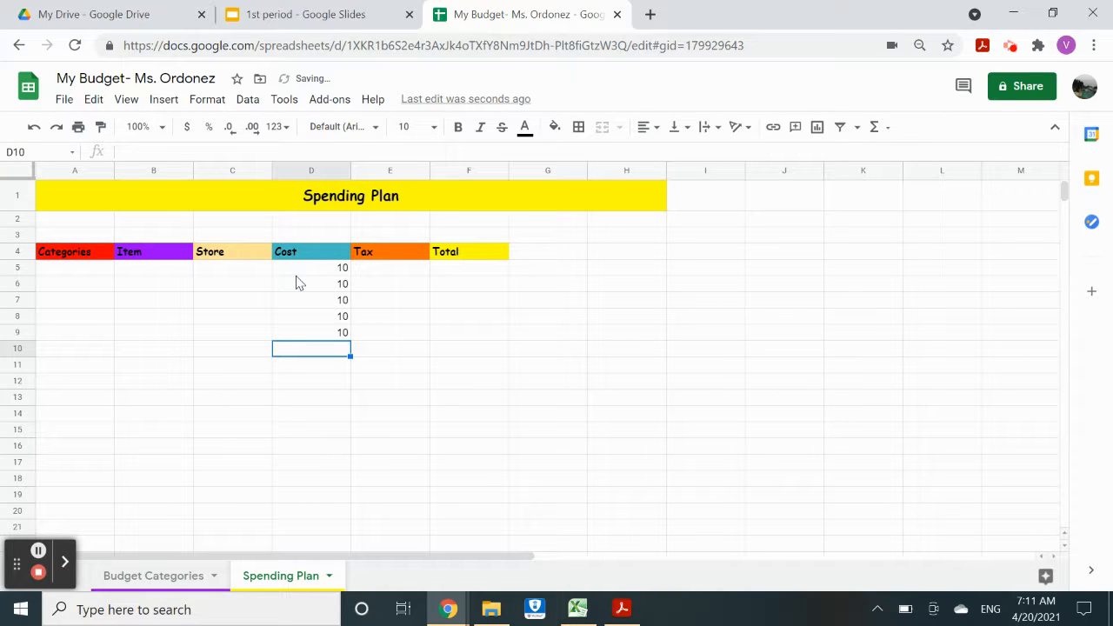
pyautogui.write('10')
pyautogui.press('Return')
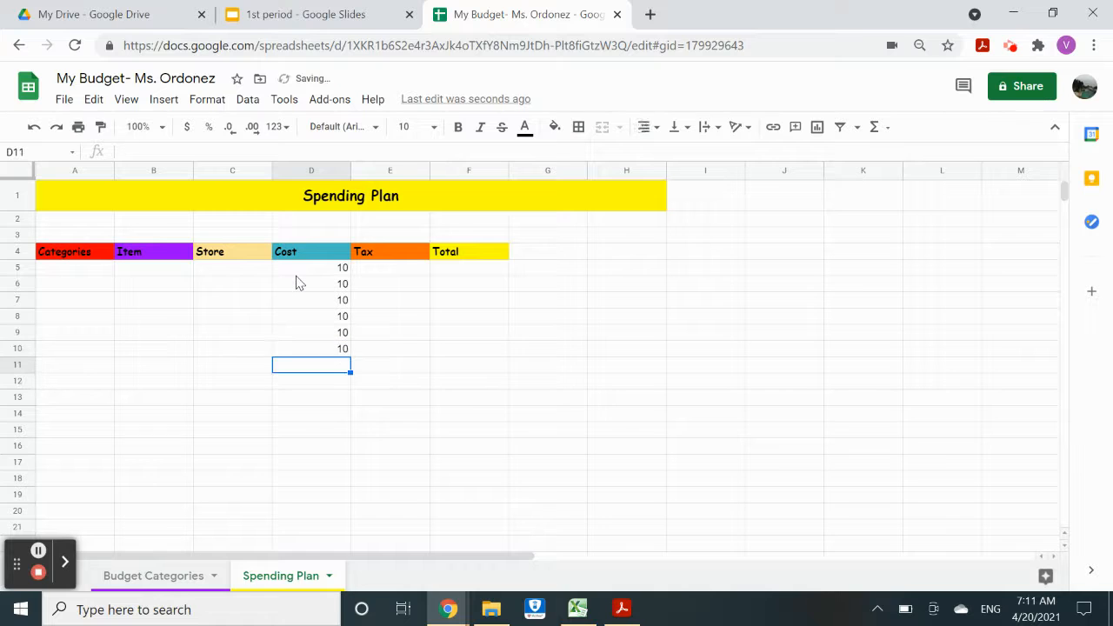
pyautogui.click(328, 353)
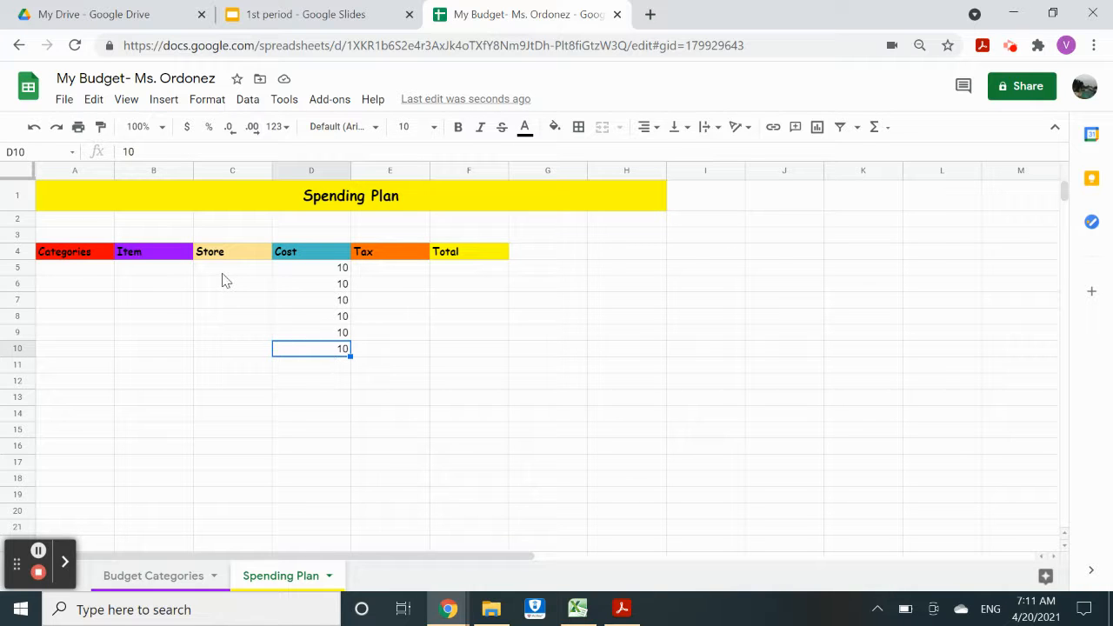
# Step: Recheck the fake data example in Adobe Acrobat Reader, return to Google Sheets in Chrome and dismiss the OneDrive notification
pyautogui.click(65, 269)
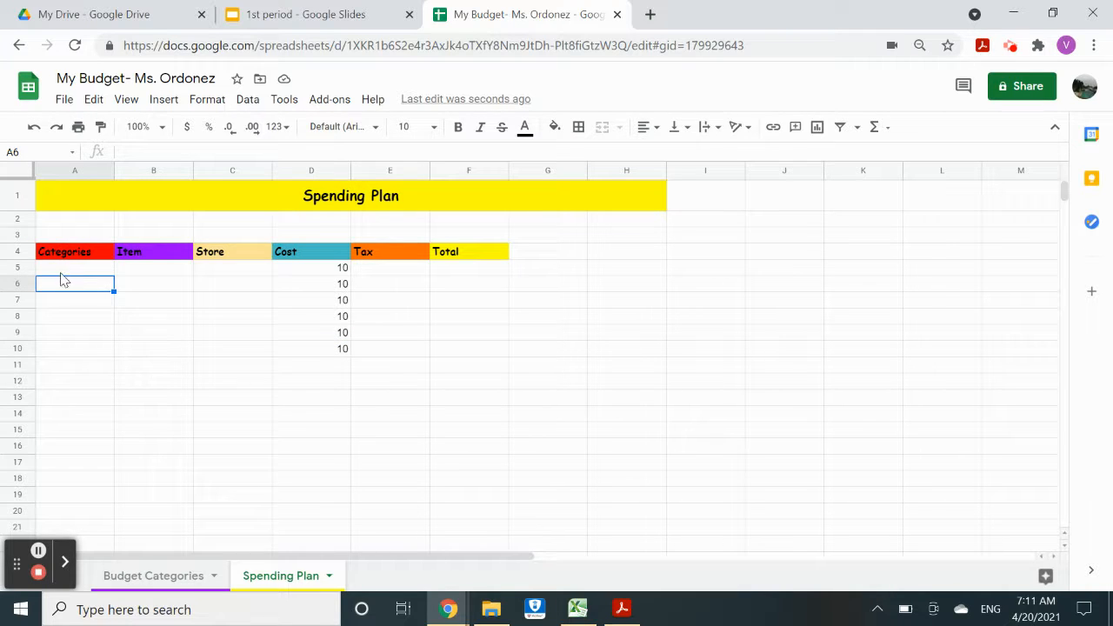
pyautogui.click(622, 608)
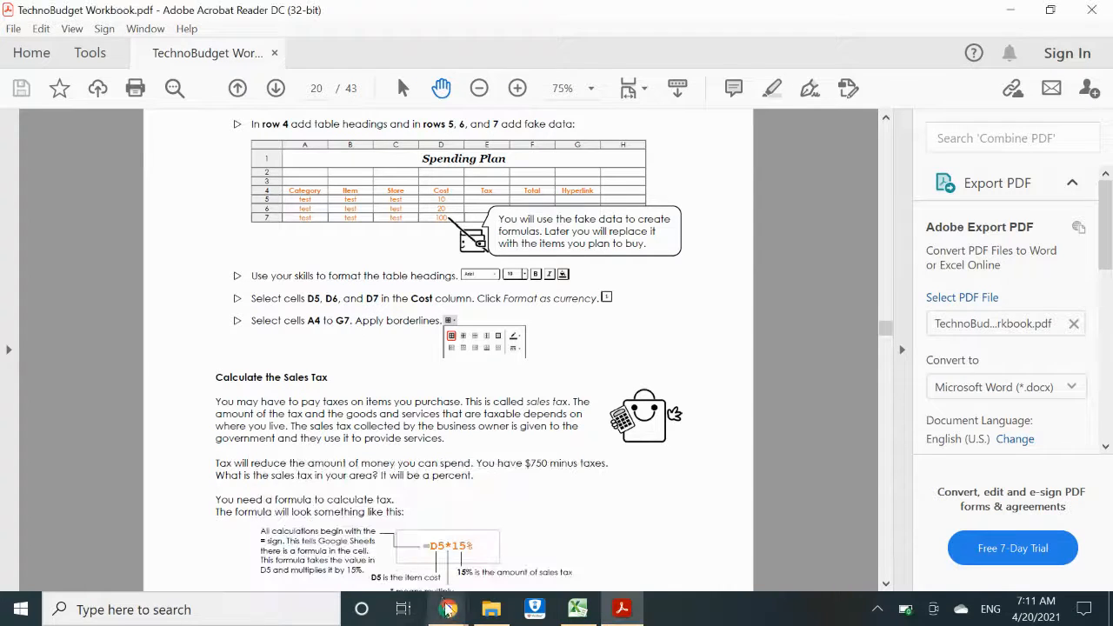
pyautogui.click(396, 578)
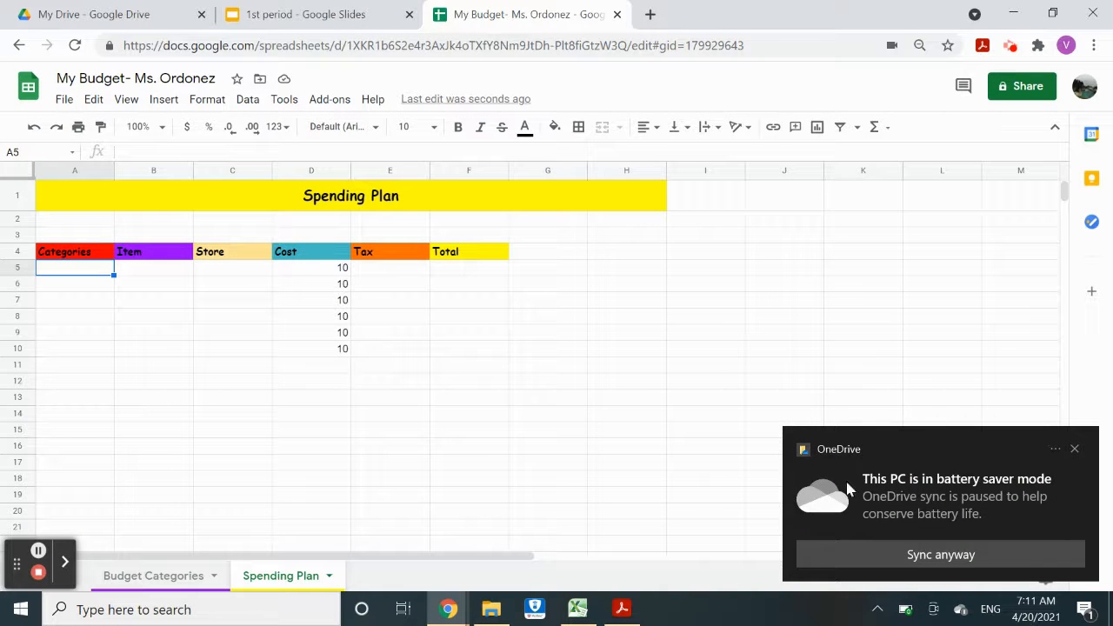
pyautogui.click(1074, 448)
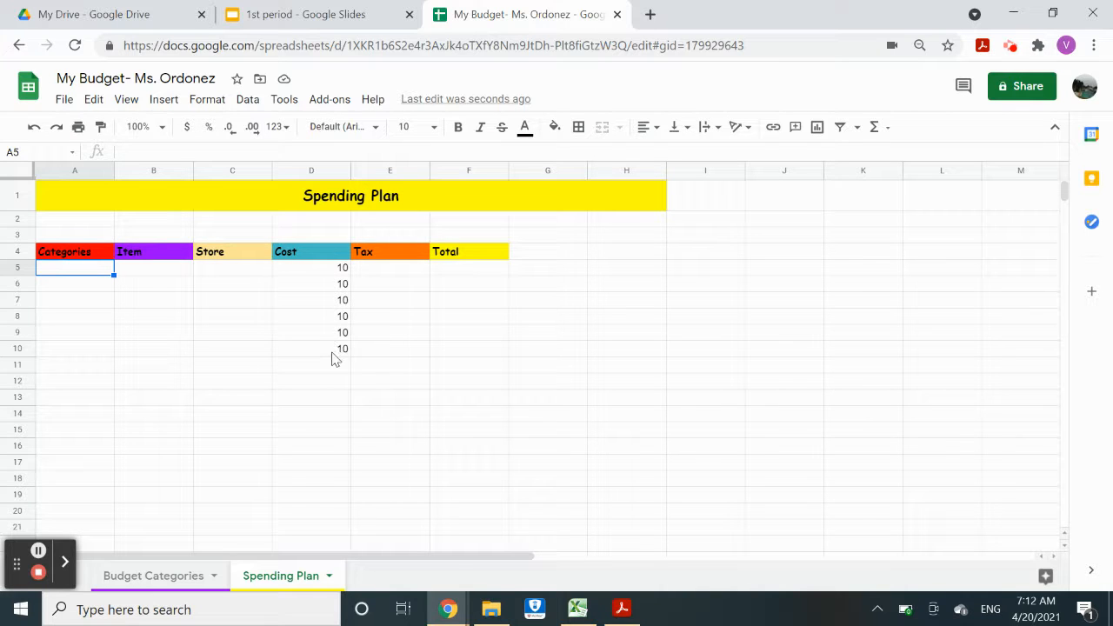
pyautogui.click(38, 552)
pyautogui.click(38, 551)
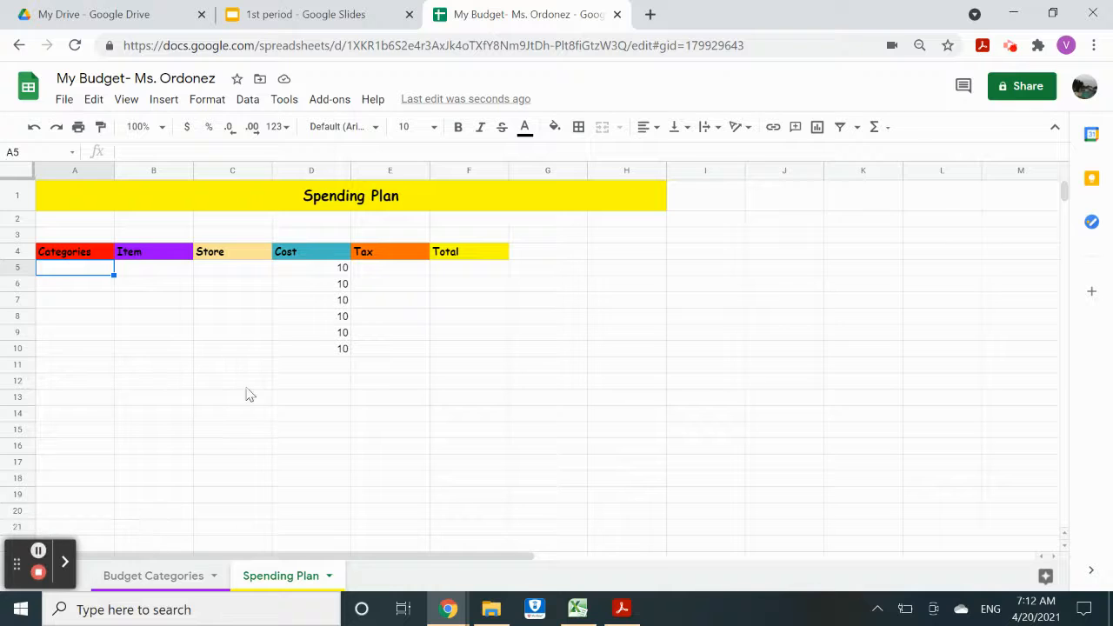
pyautogui.click(363, 257)
pyautogui.click(371, 271)
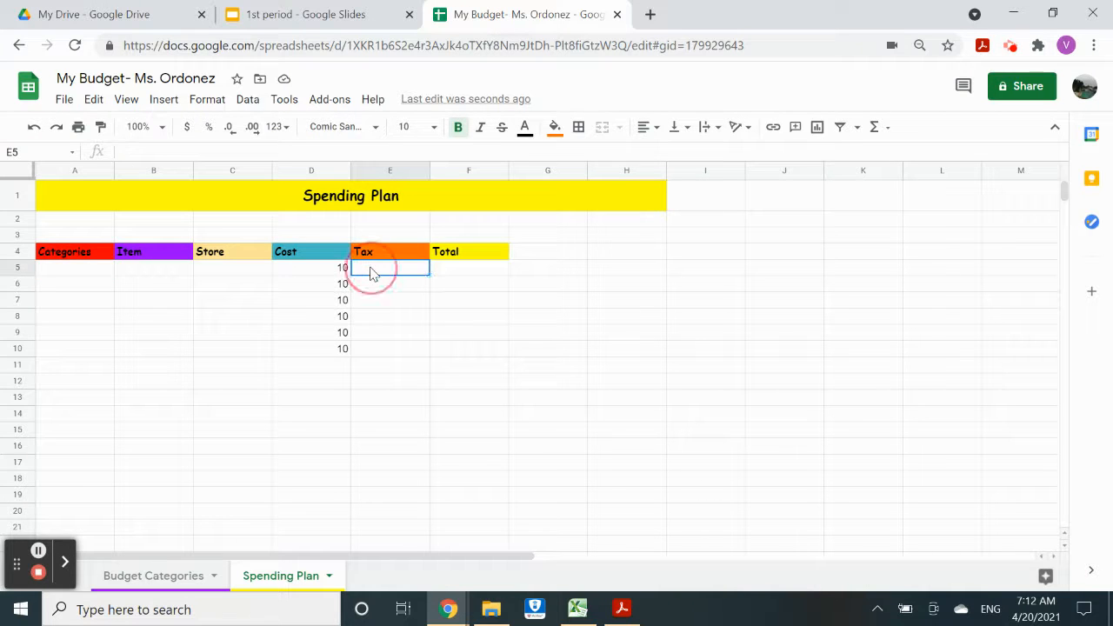
pyautogui.click(302, 273)
pyautogui.click(85, 274)
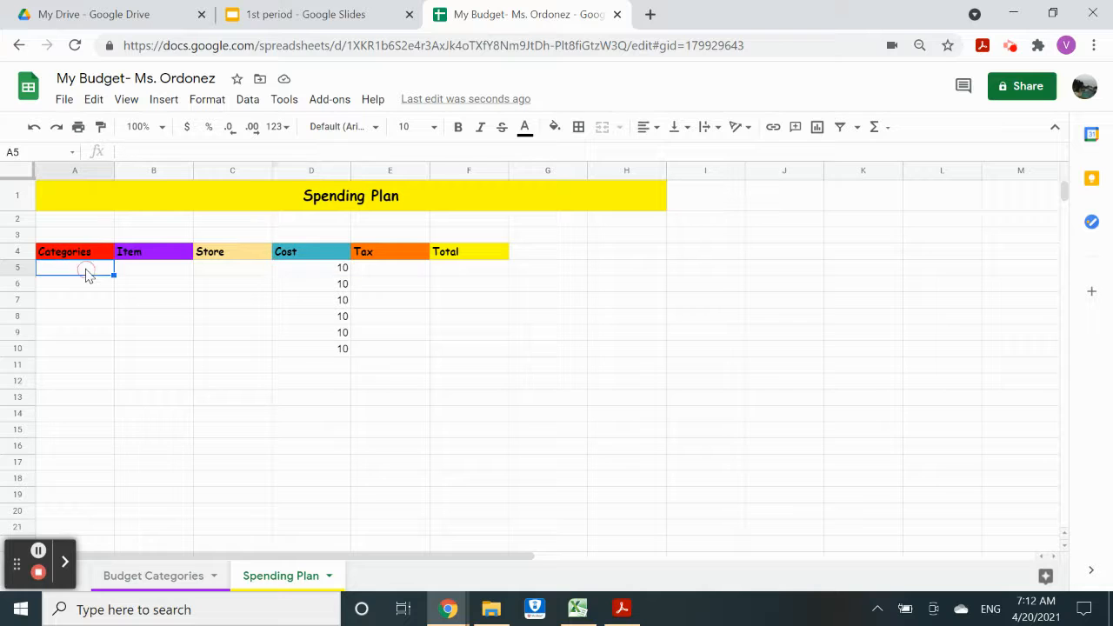
pyautogui.click(304, 270)
pyautogui.click(318, 287)
pyautogui.click(317, 300)
pyautogui.click(317, 273)
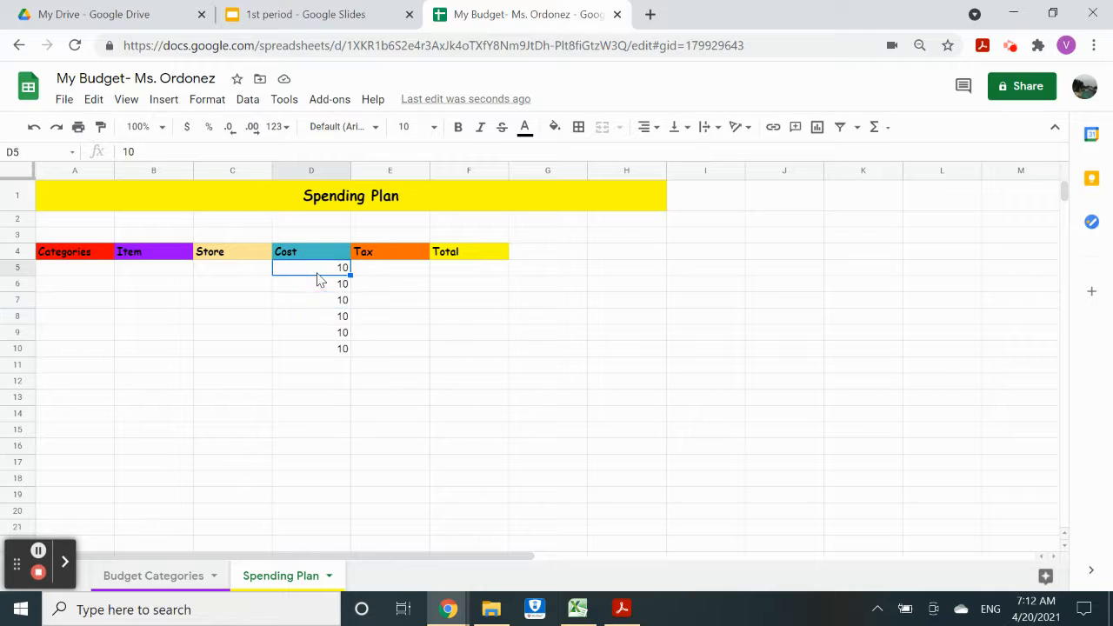
pyautogui.click(365, 274)
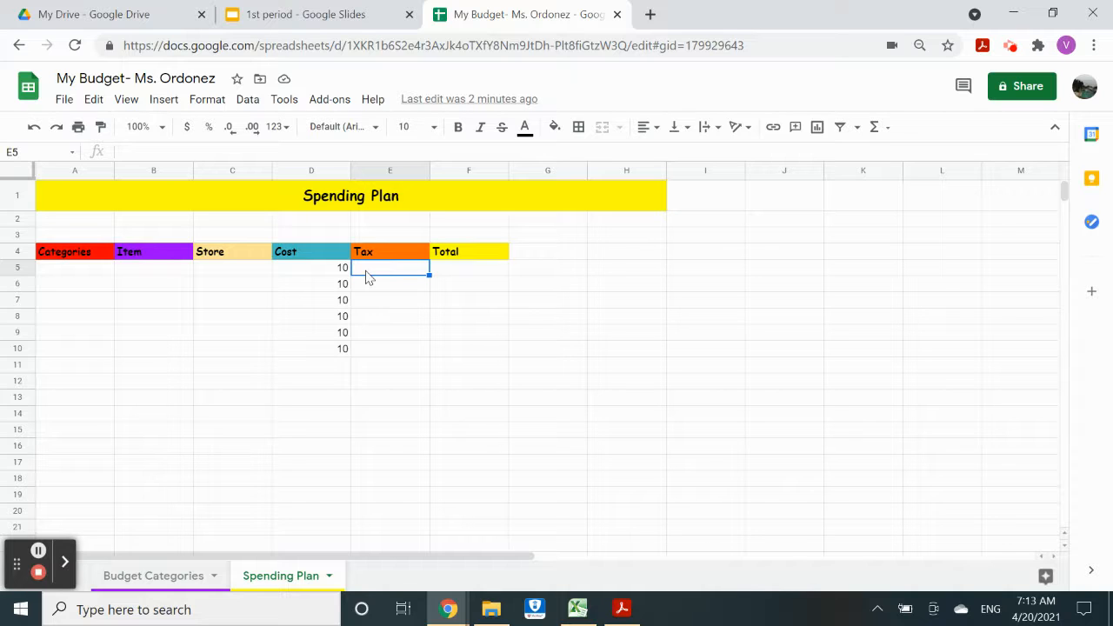
pyautogui.click(369, 287)
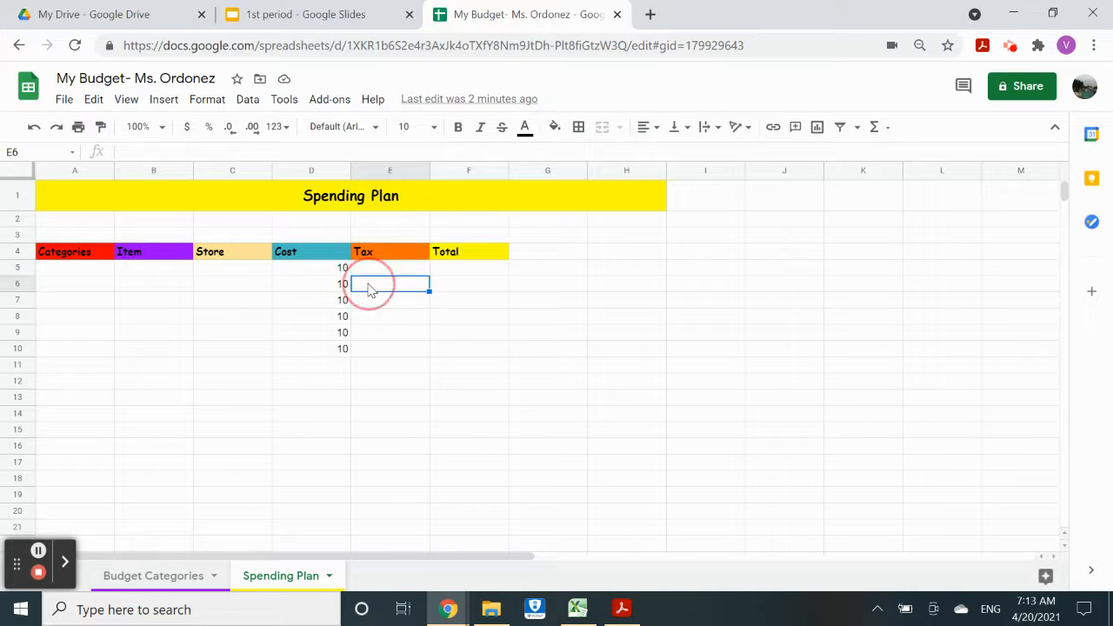
pyautogui.click(380, 270)
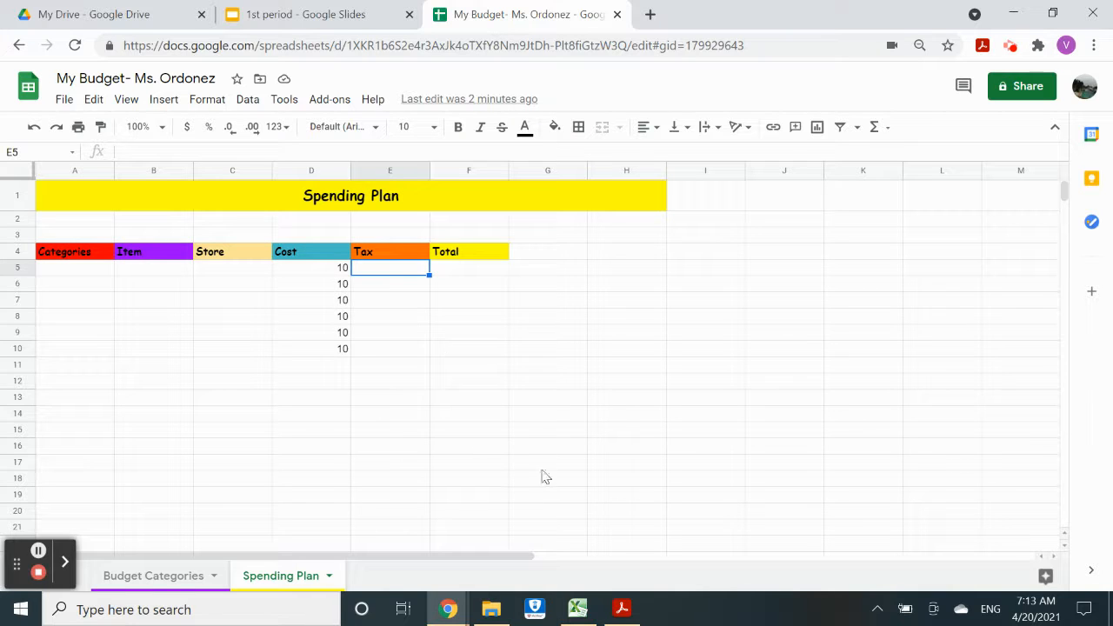
# Step: Replace the fake costs in D6 through D10 with 45, 20, 78, 50 and 38
pyautogui.click(338, 301)
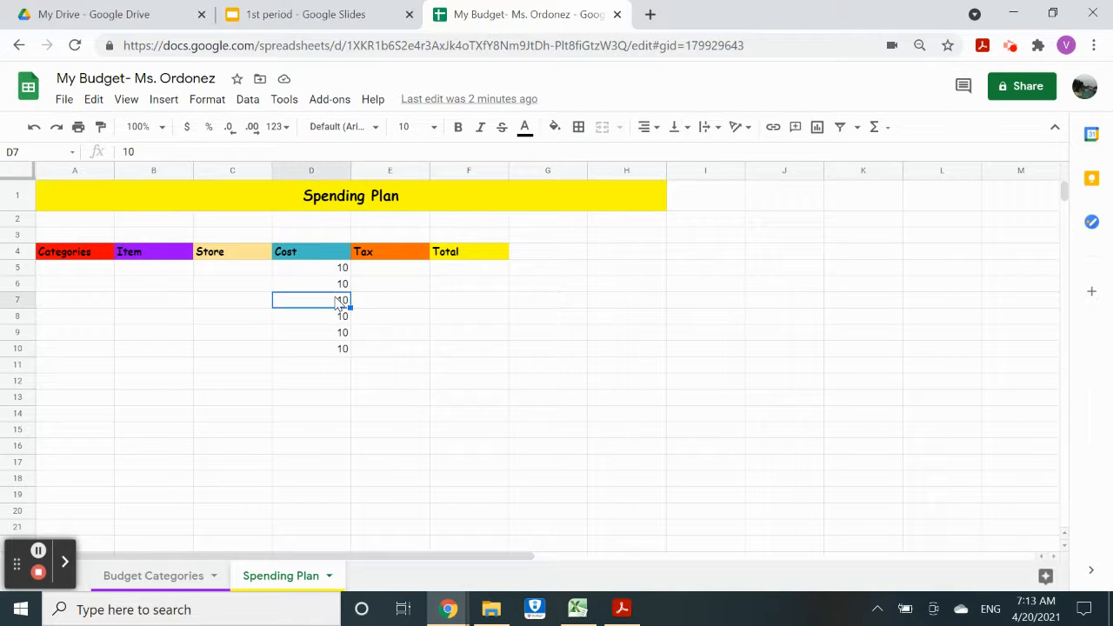
pyautogui.write('20')
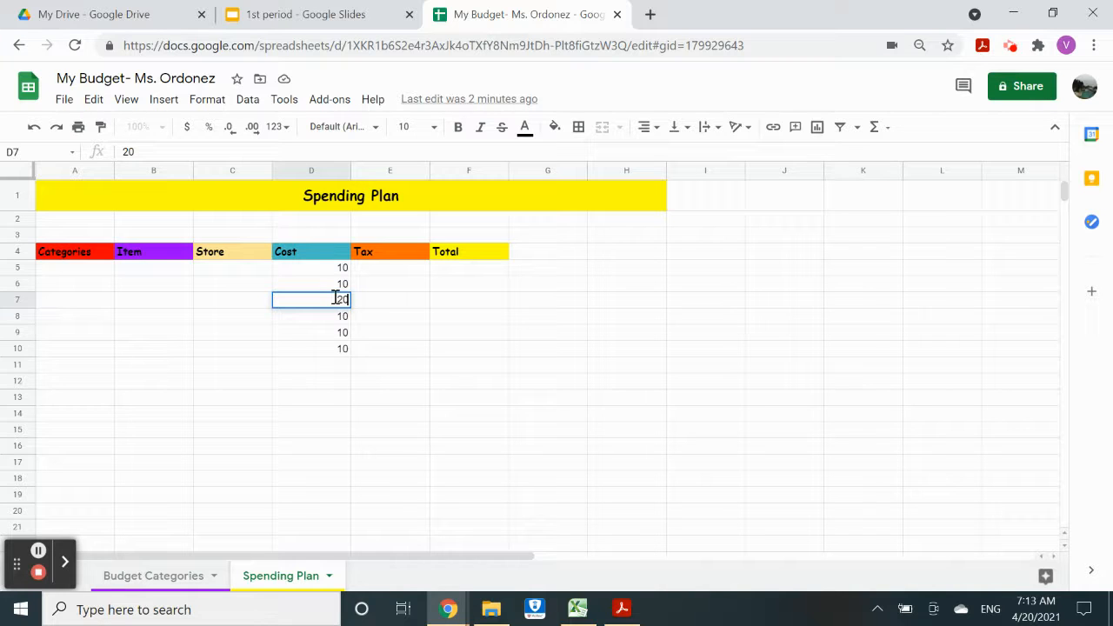
pyautogui.press('Up')
pyautogui.write('45')
pyautogui.press('Down')
pyautogui.press('Down')
pyautogui.write('78')
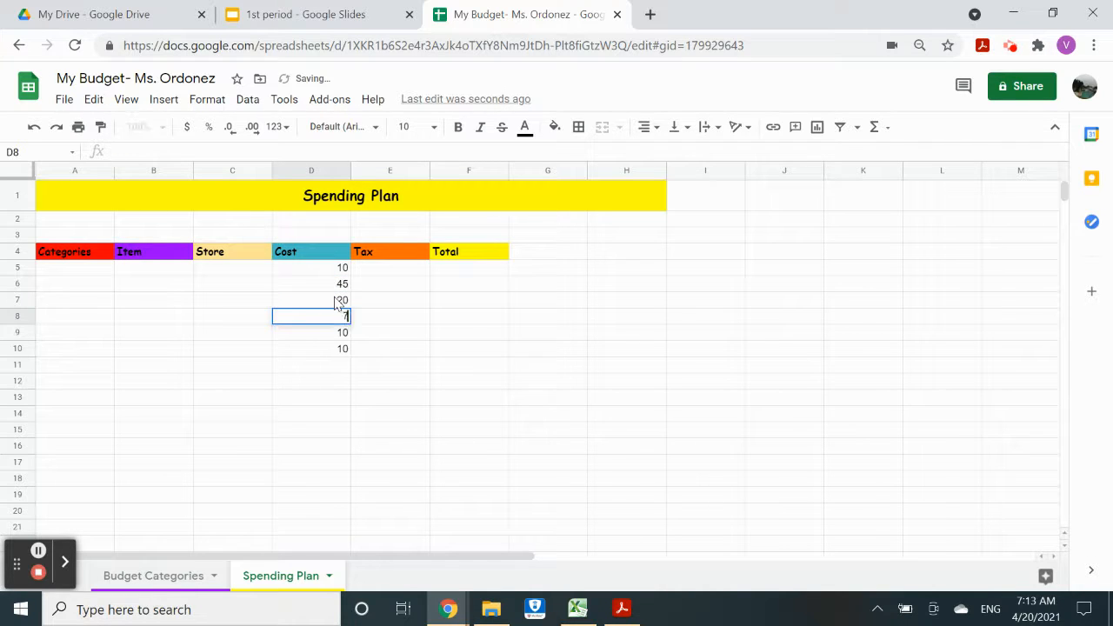
pyautogui.press('Down')
pyautogui.write('50')
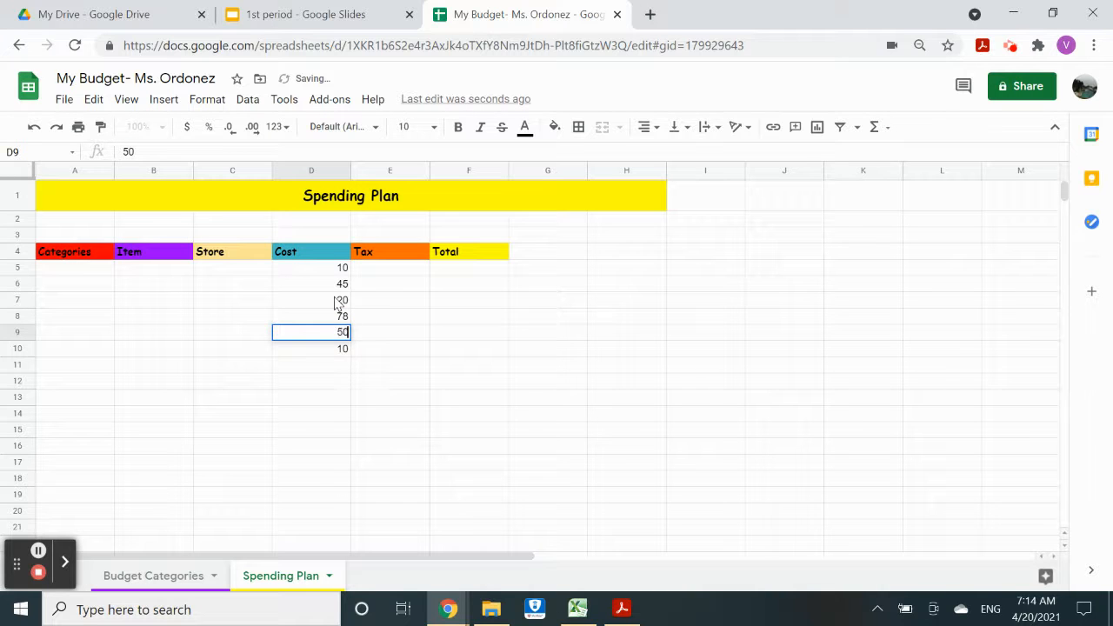
pyautogui.press('Down')
pyautogui.write('38')
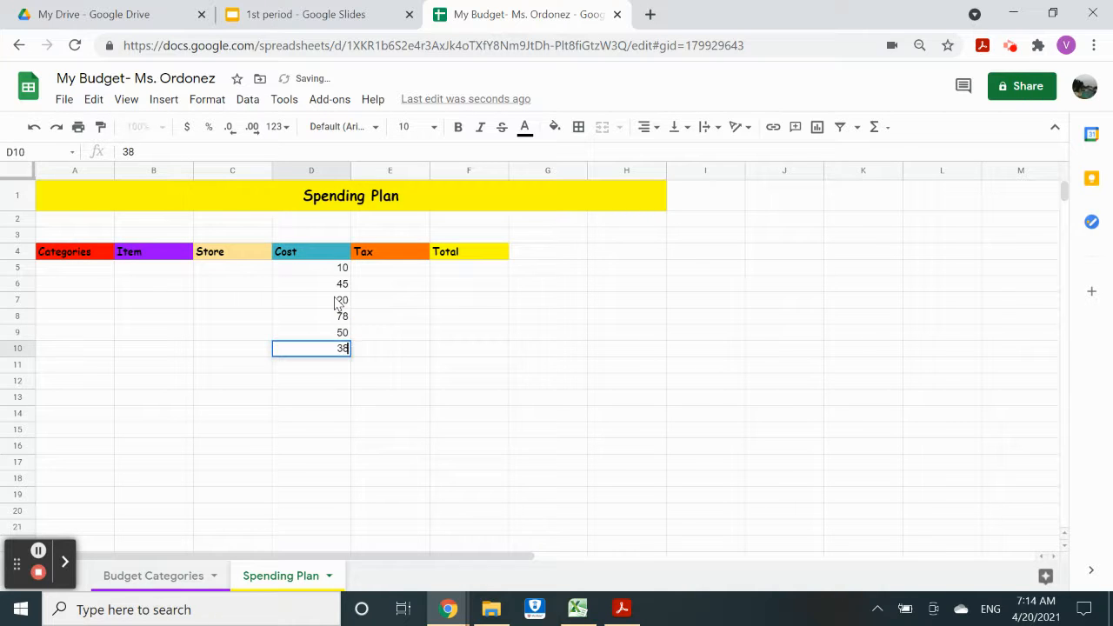
# Step: Write the sales tax formula =D5*9.5% in cell E5 under the Tax heading
pyautogui.press('Up')
pyautogui.press('Up')
pyautogui.press('Up')
pyautogui.press('Up')
pyautogui.press('Up')
pyautogui.press('Right')
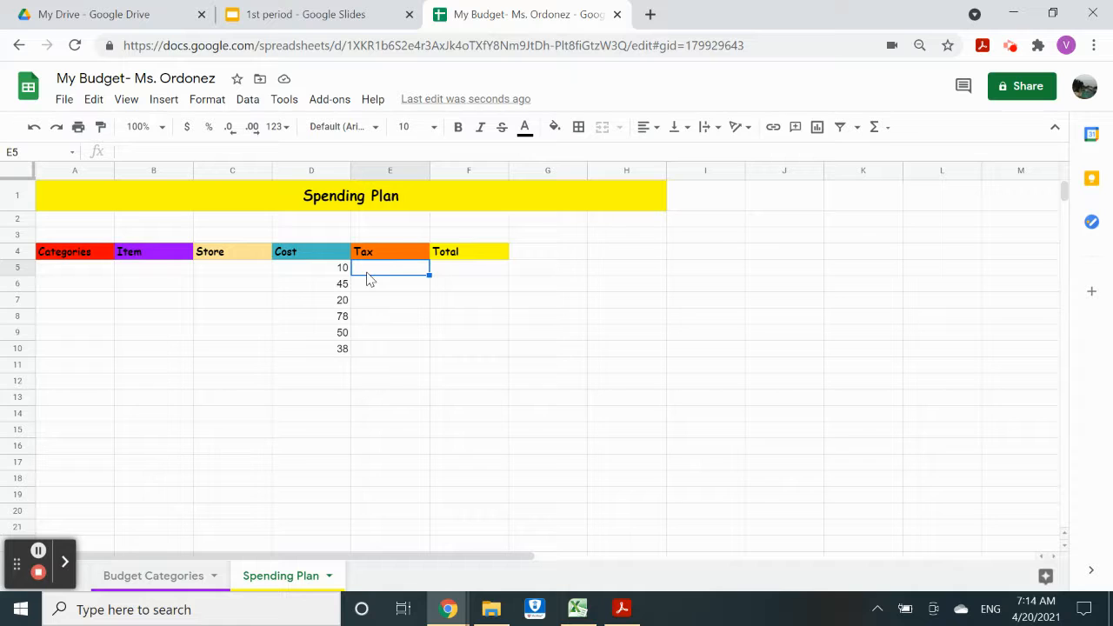
pyautogui.write('=')
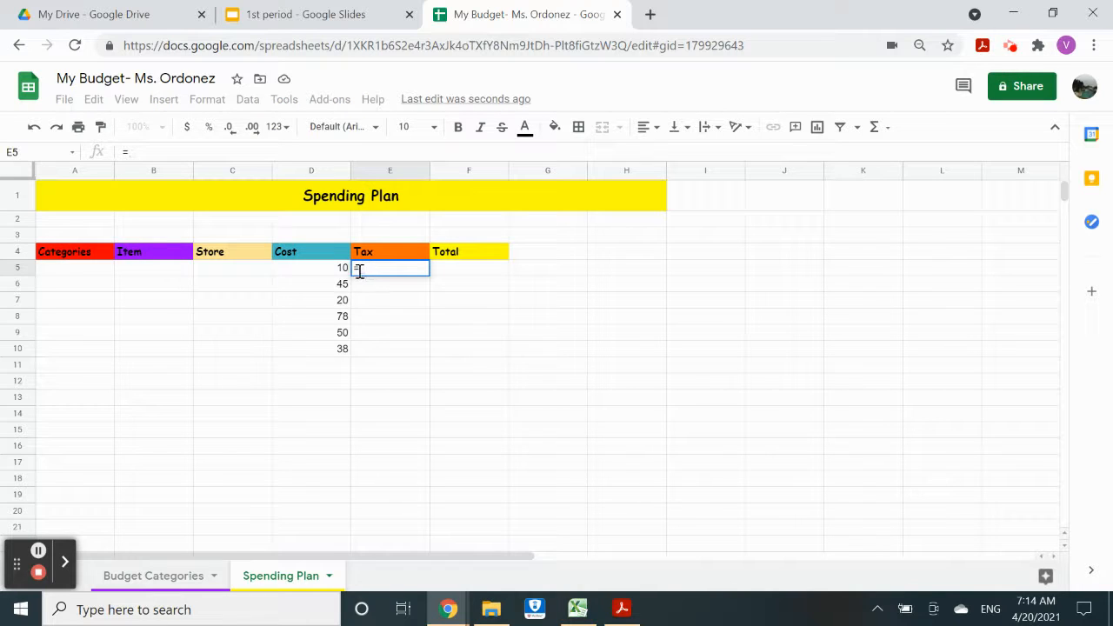
pyautogui.click(145, 152)
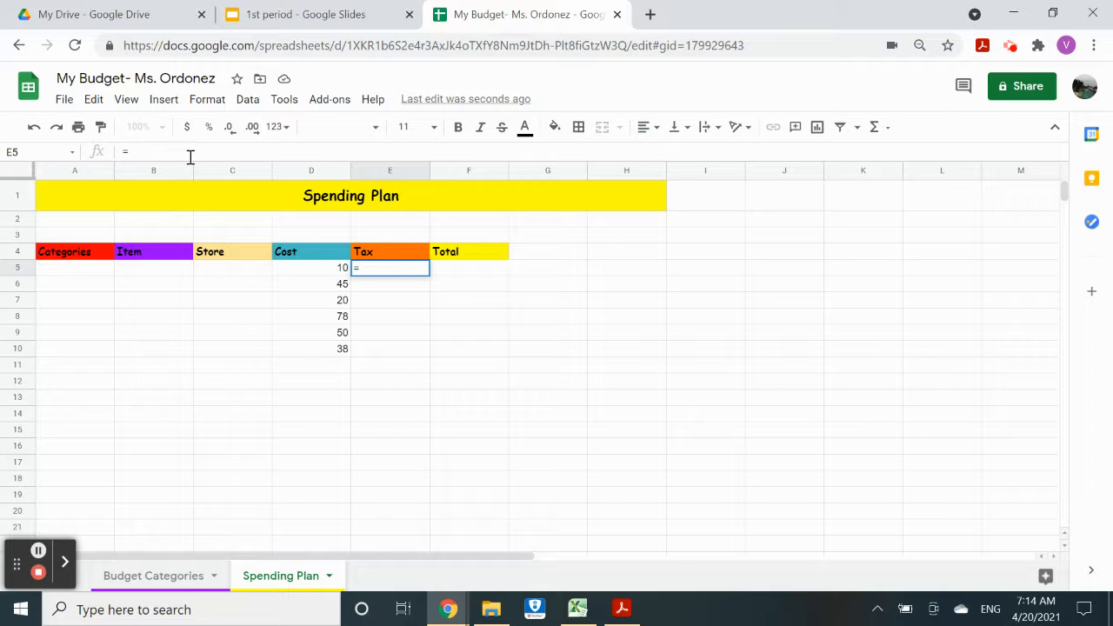
pyautogui.write('E')
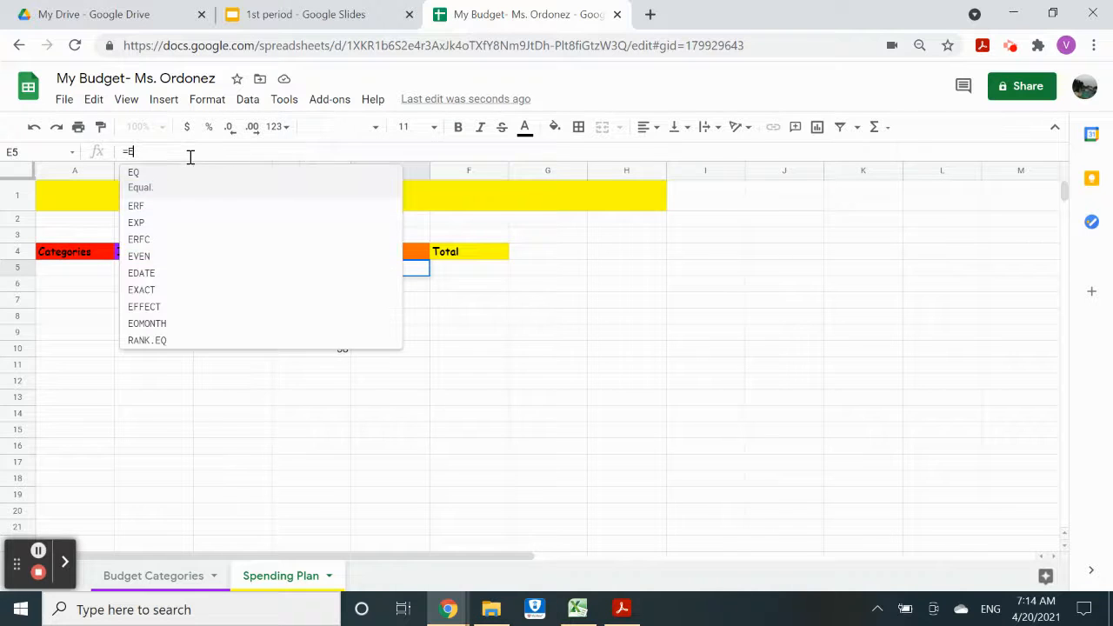
pyautogui.click(38, 552)
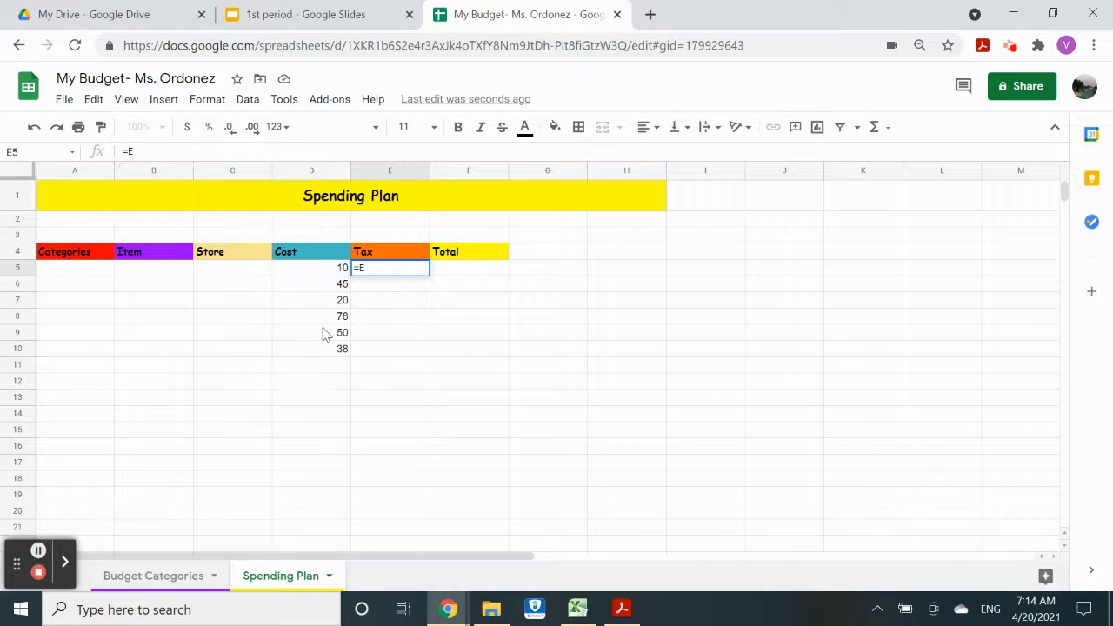
pyautogui.click(386, 267)
pyautogui.press('BackSpace')
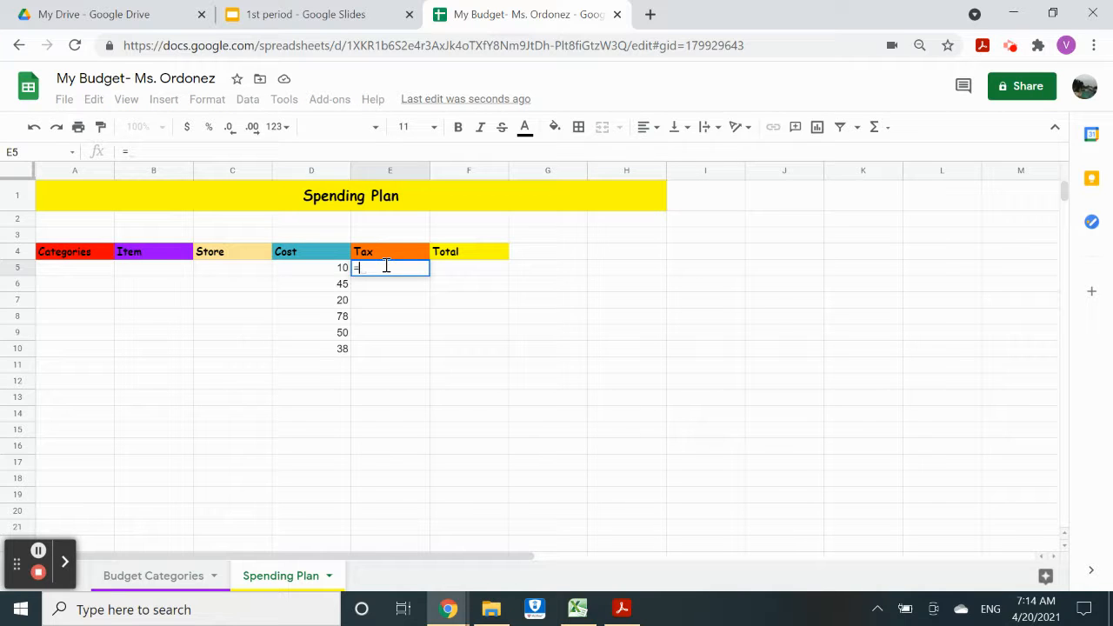
pyautogui.click(345, 267)
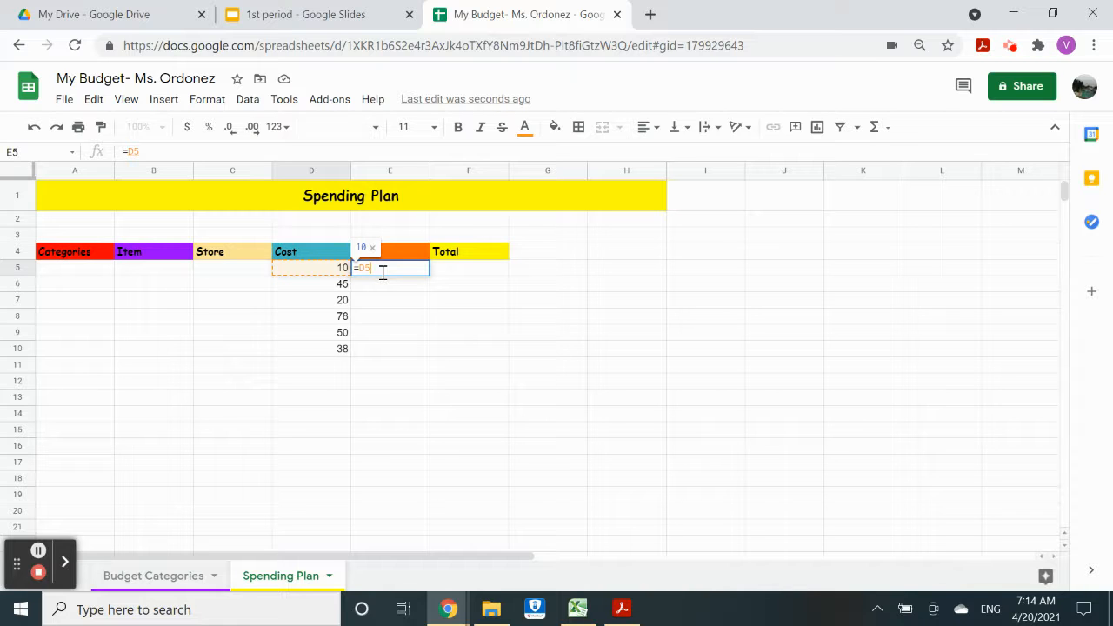
pyautogui.write('*')
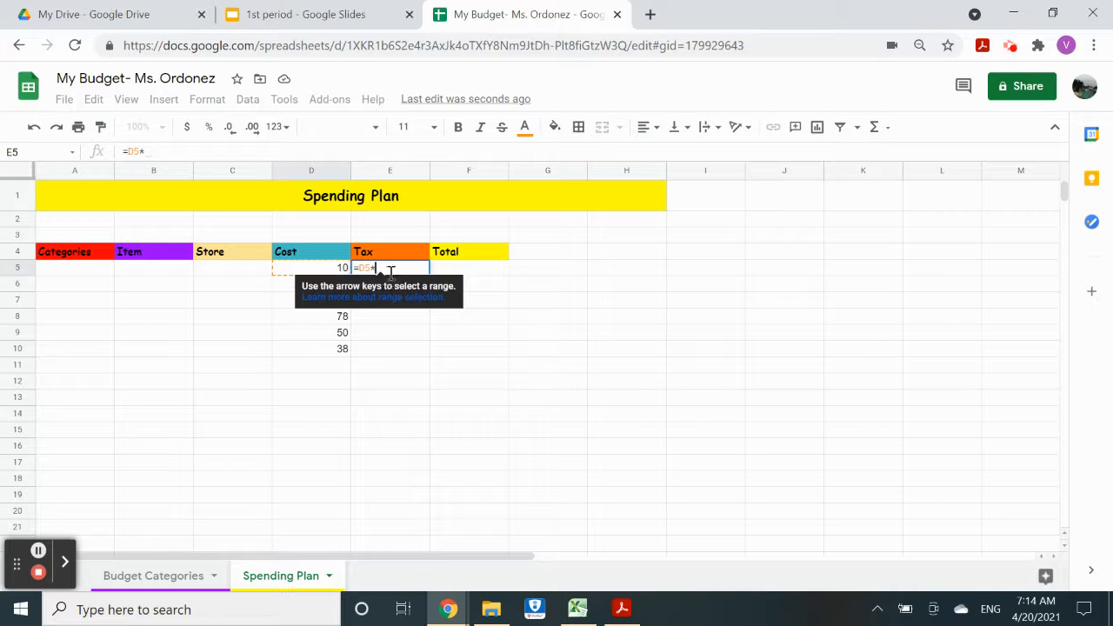
pyautogui.write('1')
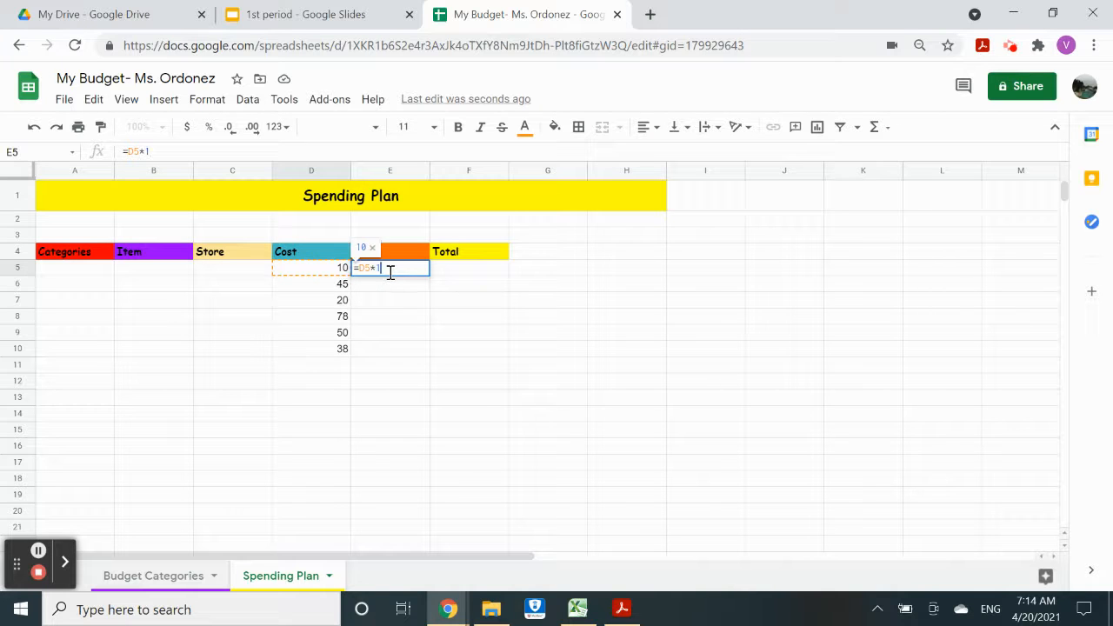
pyautogui.press('BackSpace')
pyautogui.write('9.5')
pyautogui.write('%')
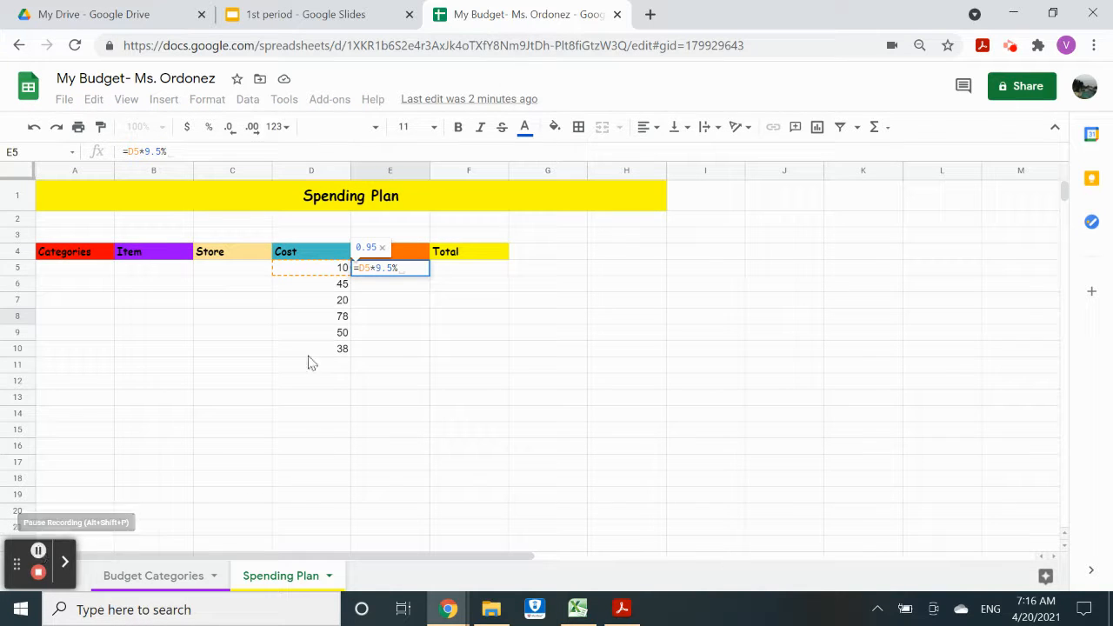
# Step: Remove the stray cell references from the E5 tax formula and commit it as =D5*9.5%
pyautogui.click(421, 287)
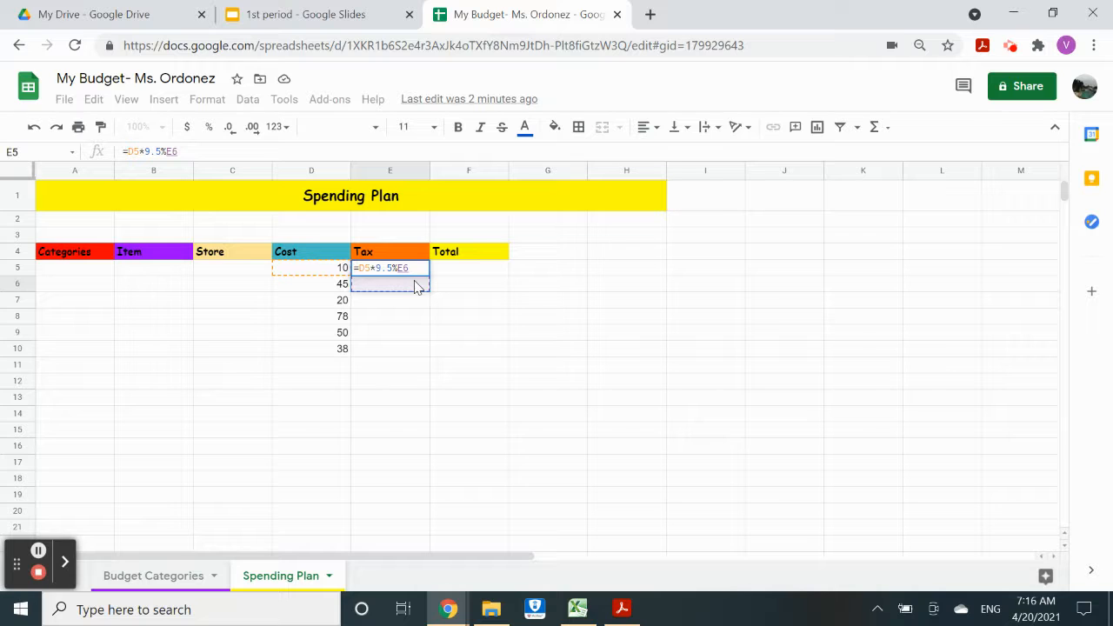
pyautogui.press('BackSpace')
pyautogui.press('BackSpace')
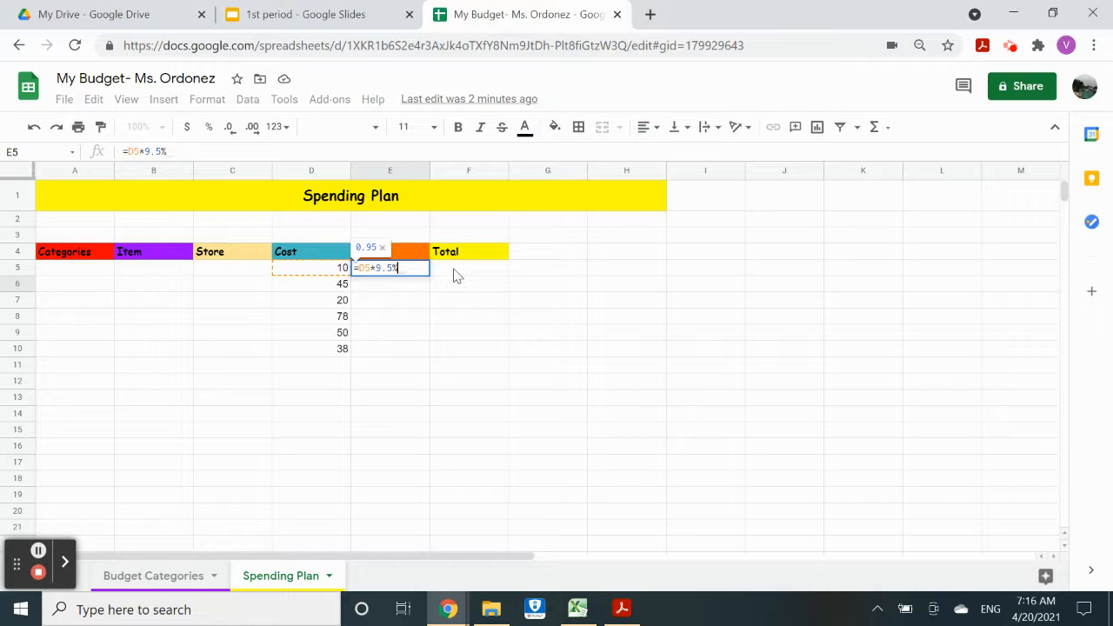
pyautogui.click(457, 276)
pyautogui.press('BackSpace')
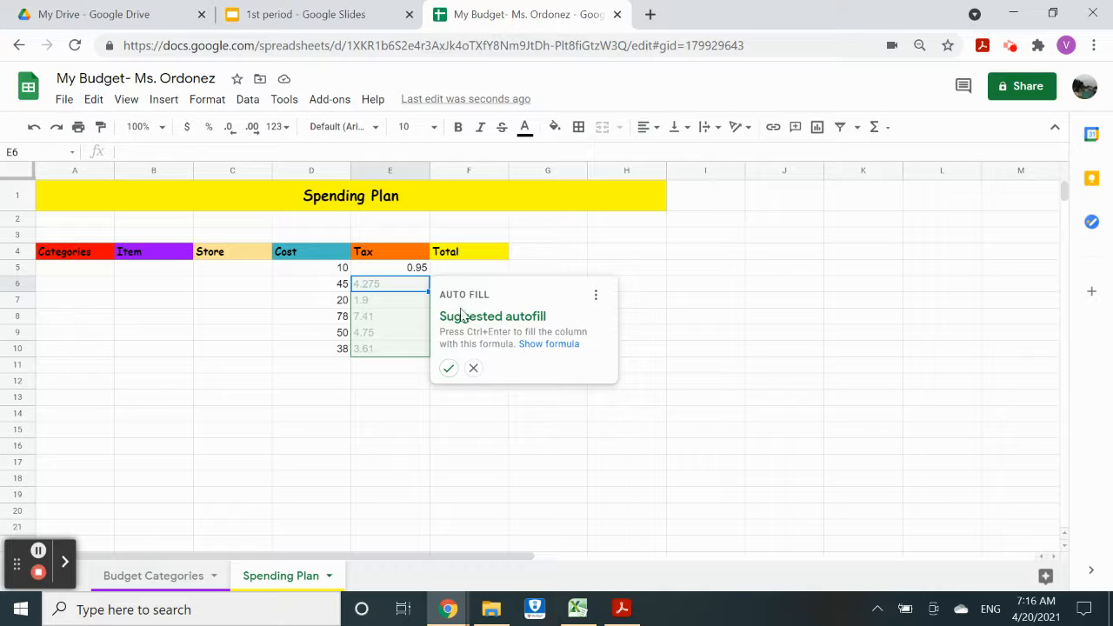
# Step: Try the suggested autofill for the Tax column and clear the filled cells E6 through E10
pyautogui.click(448, 370)
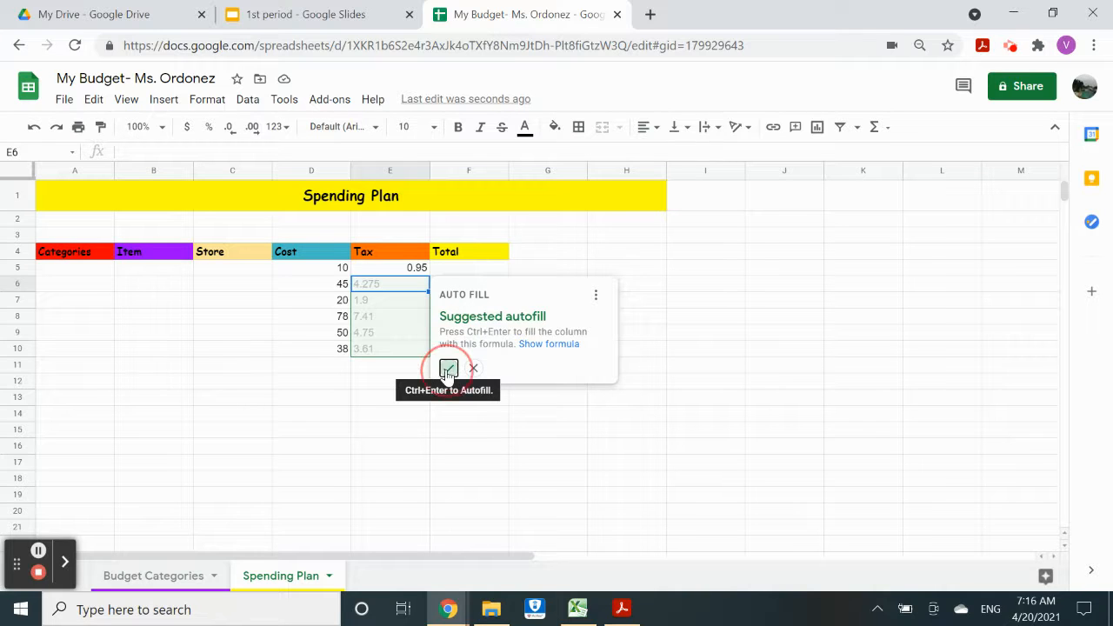
pyautogui.press('Delete')
pyautogui.click(423, 300)
pyautogui.press('Delete')
pyautogui.click(422, 318)
pyautogui.press('Delete')
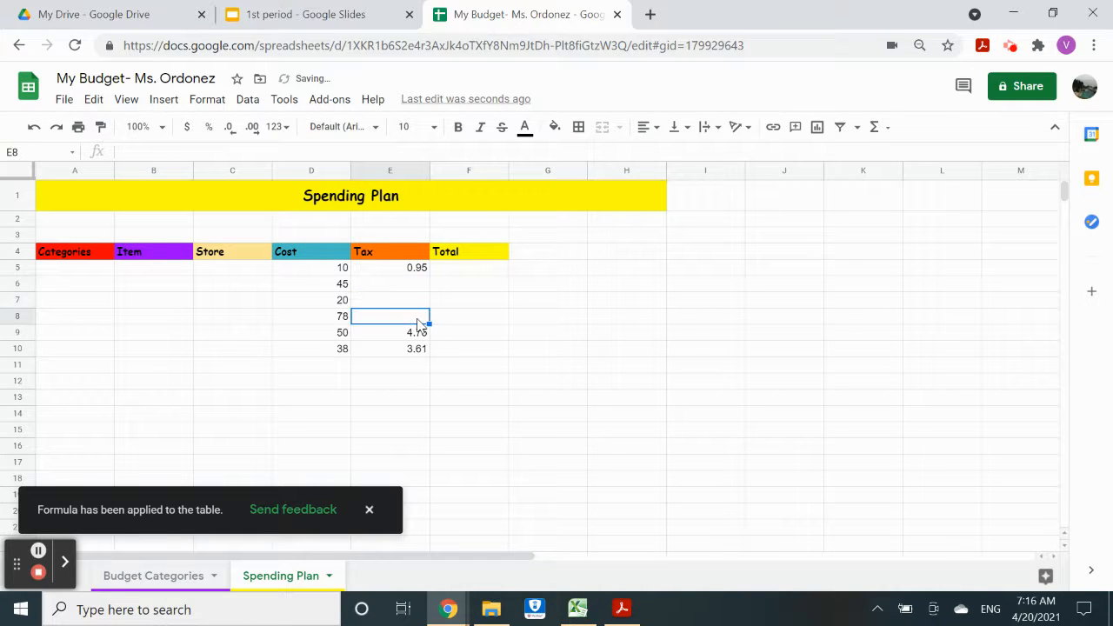
pyautogui.click(419, 333)
pyautogui.press('Delete')
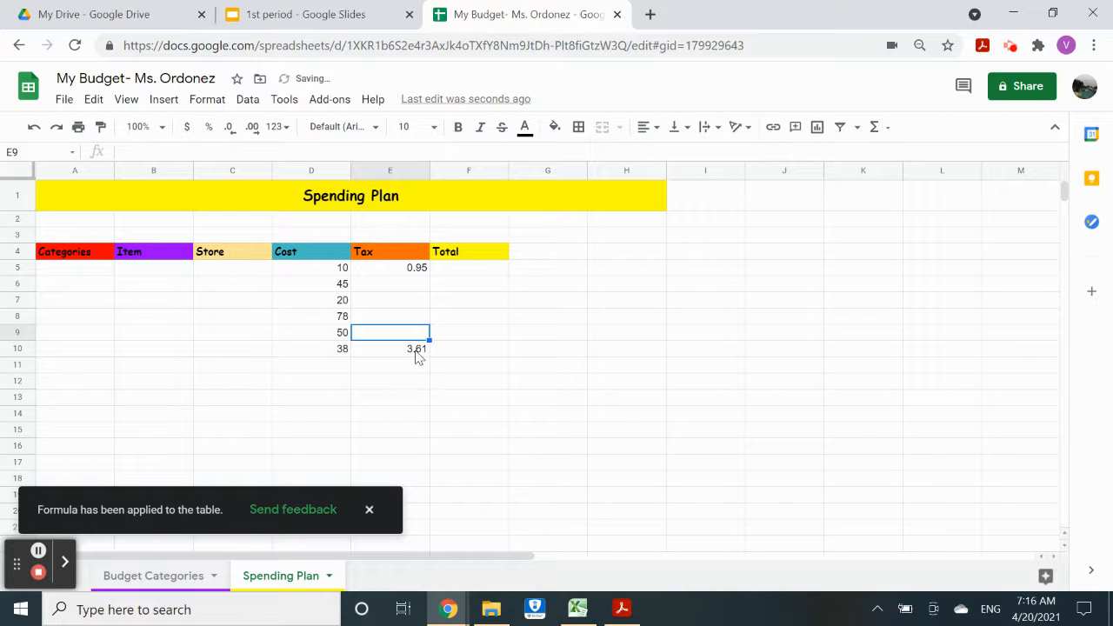
pyautogui.click(421, 349)
pyautogui.press('Delete')
pyautogui.click(389, 287)
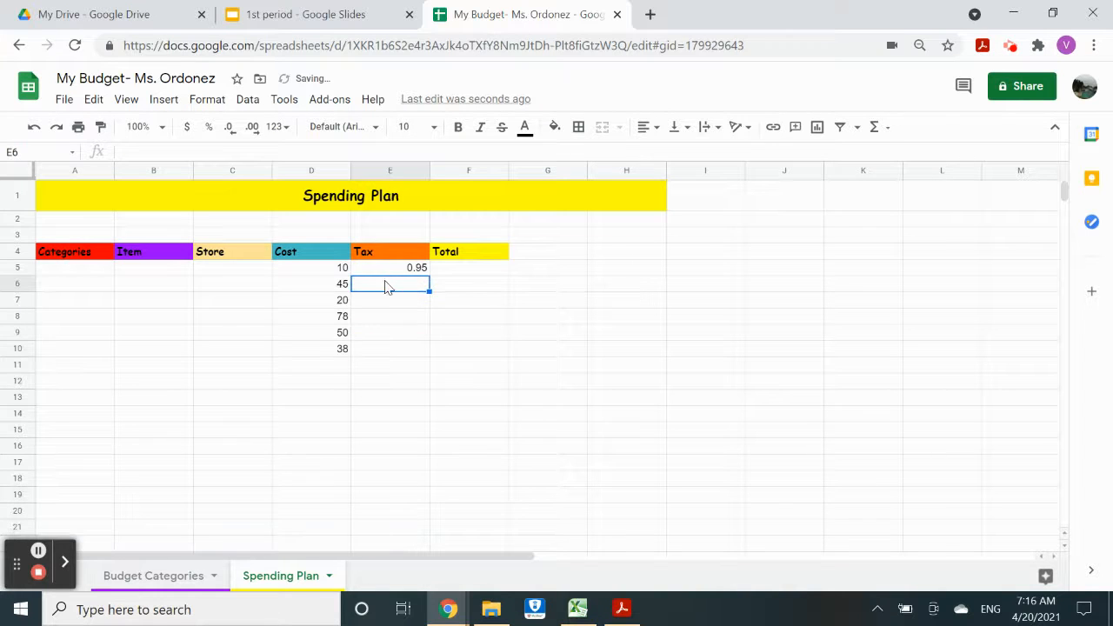
# Step: Review the tax formula in E5 and remove the cell references accidentally added to it, keeping =D5*9.5%
pyautogui.click(418, 271)
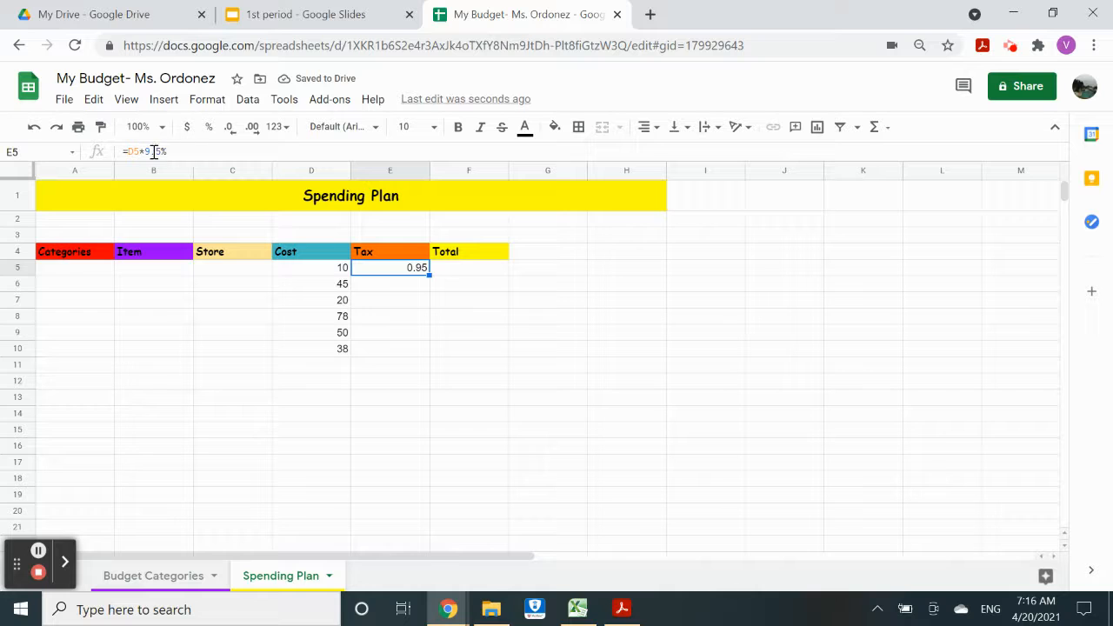
pyautogui.moveTo(186, 152); pyautogui.dragTo(124, 152)
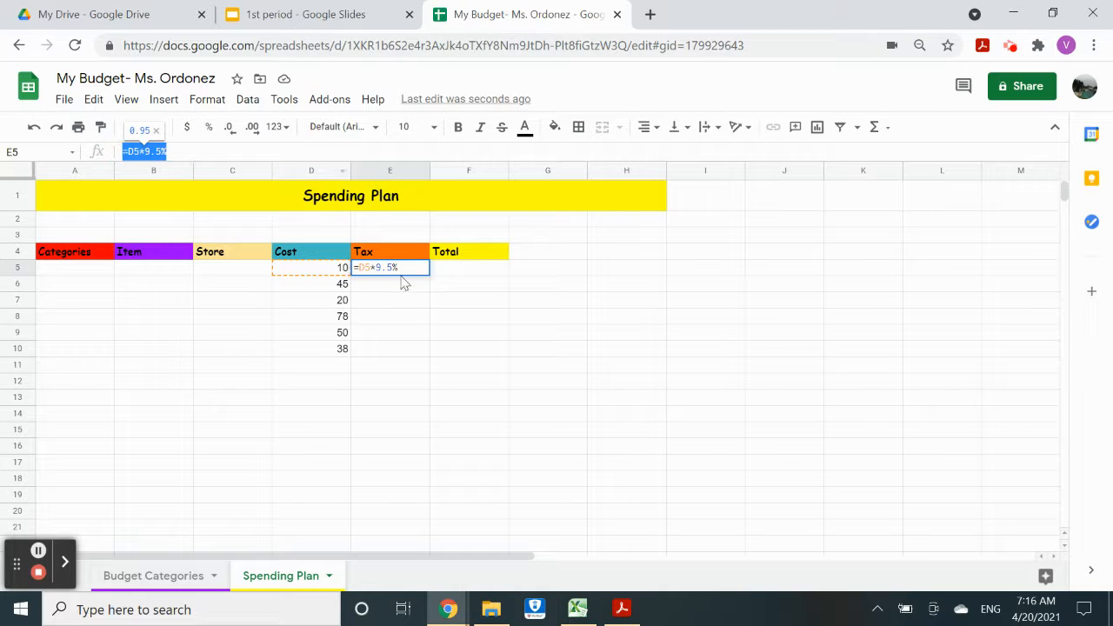
pyautogui.click(504, 252)
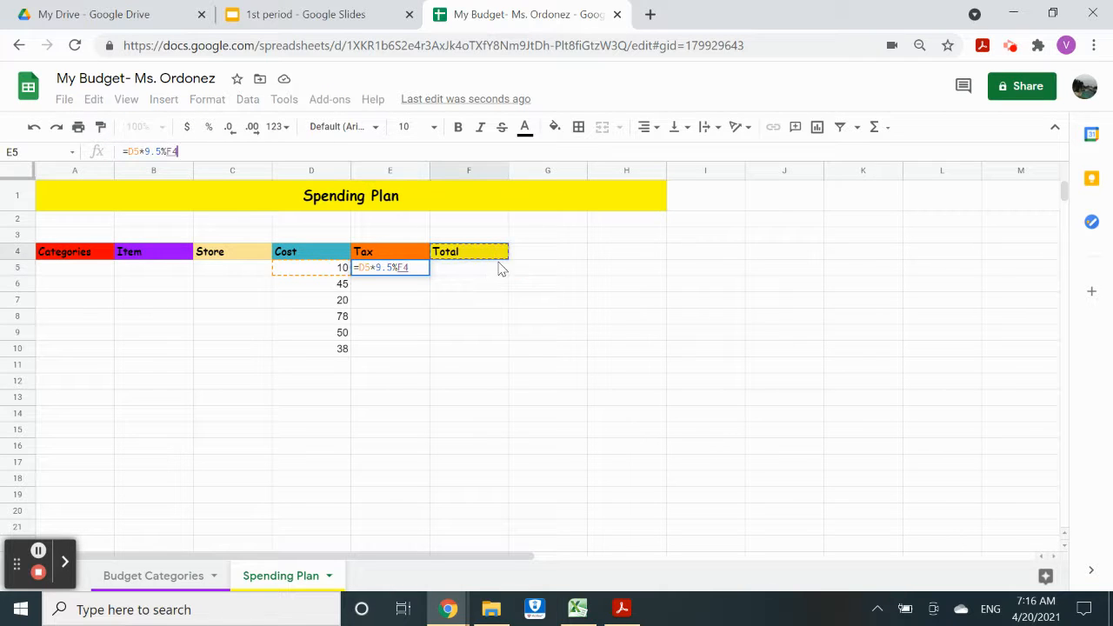
pyautogui.click(410, 273)
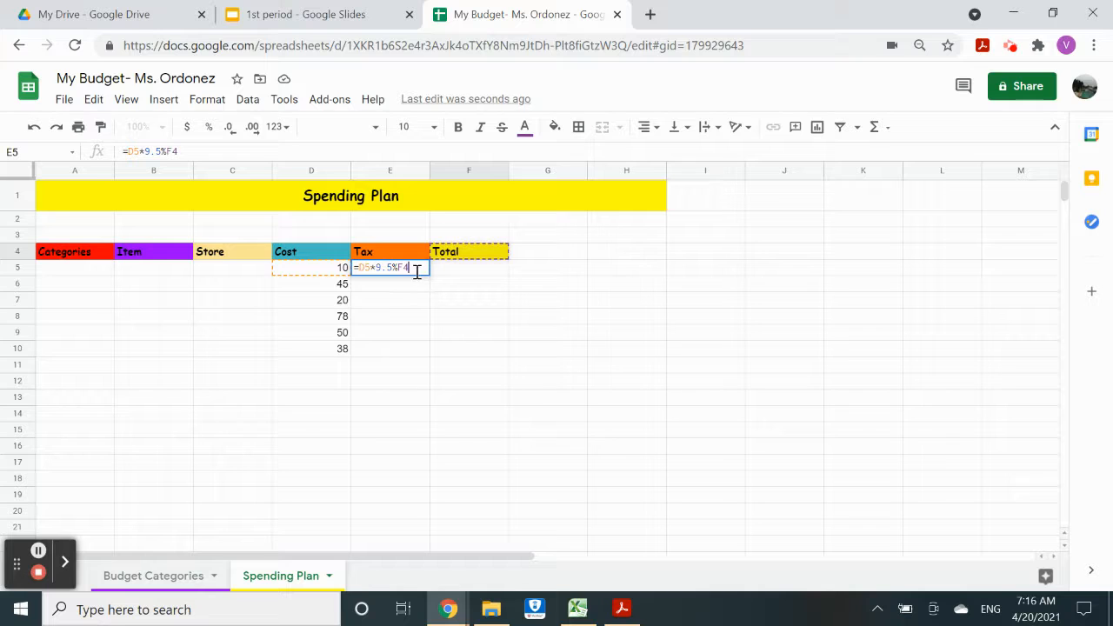
pyautogui.press('BackSpace')
pyautogui.press('BackSpace')
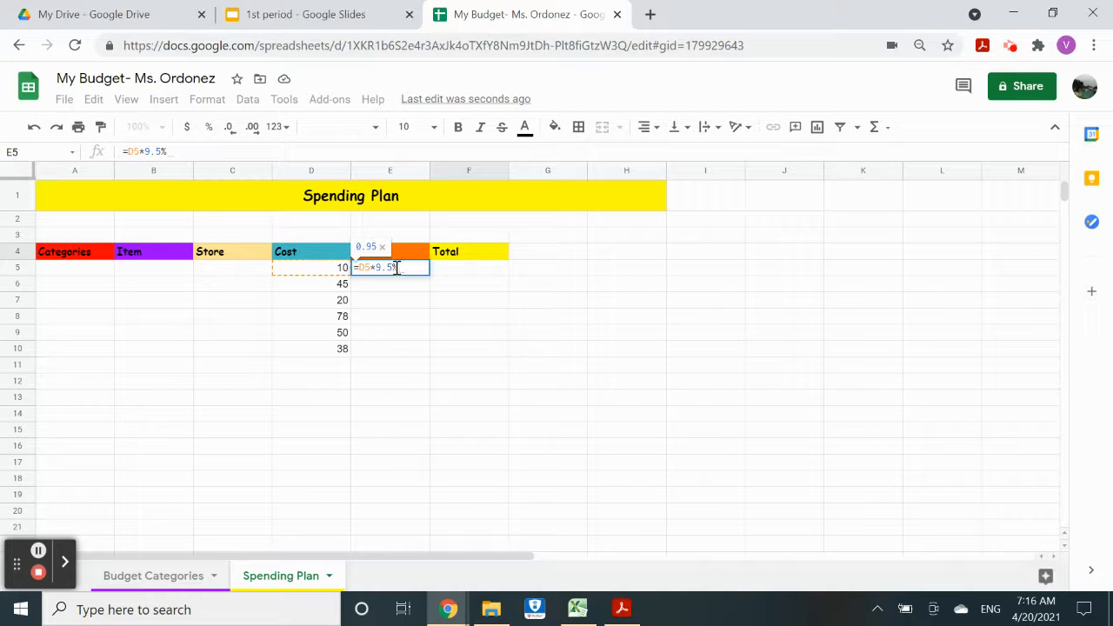
pyautogui.click(340, 287)
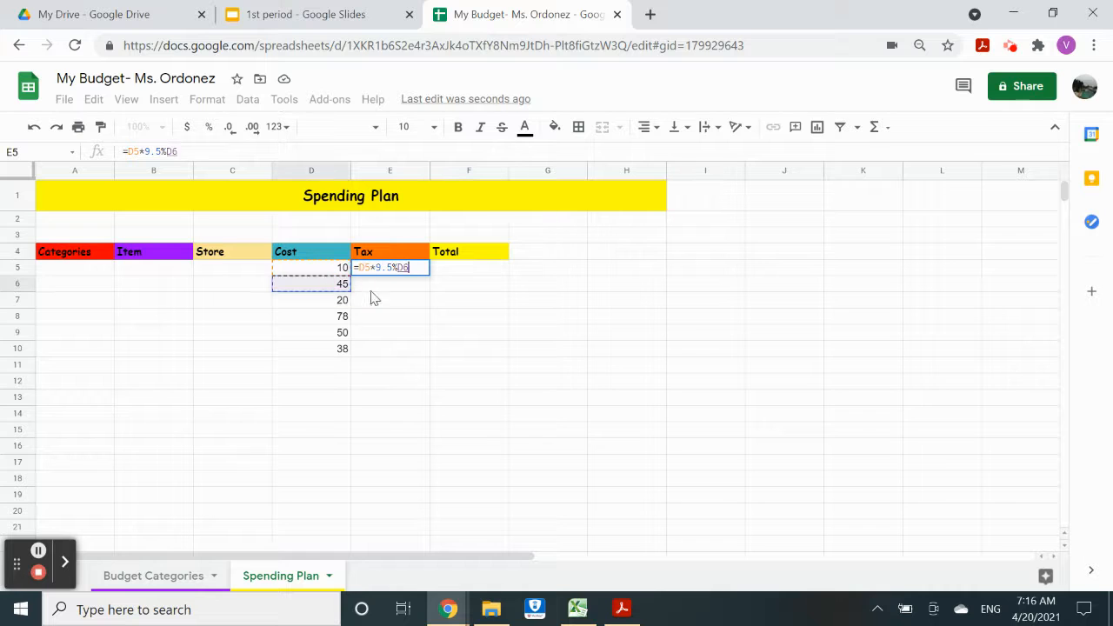
pyautogui.click(460, 273)
pyautogui.press('BackSpace')
pyautogui.press('BackSpace')
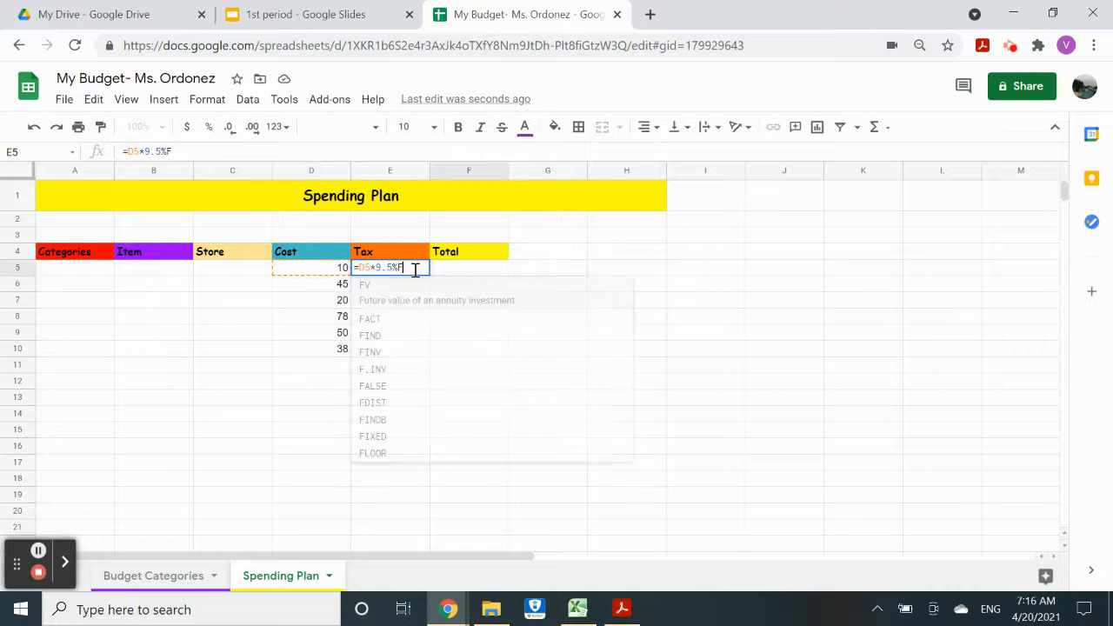
pyautogui.press('Return')
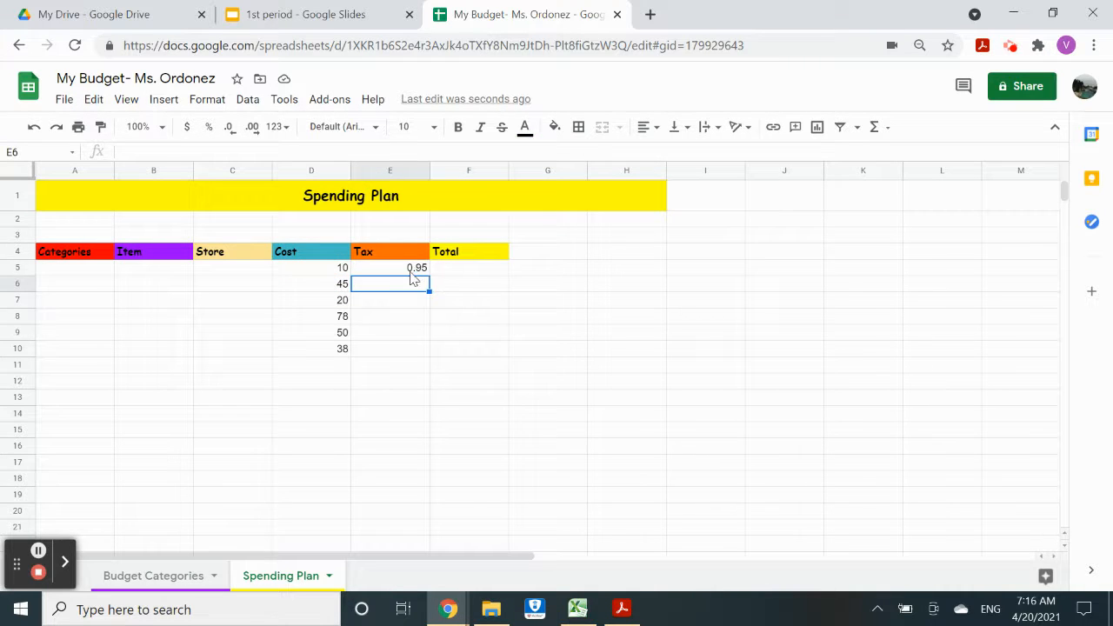
# Step: Fill the tax formula from E5 down through E10 and show the tax amounts with two decimal places
pyautogui.click(413, 271)
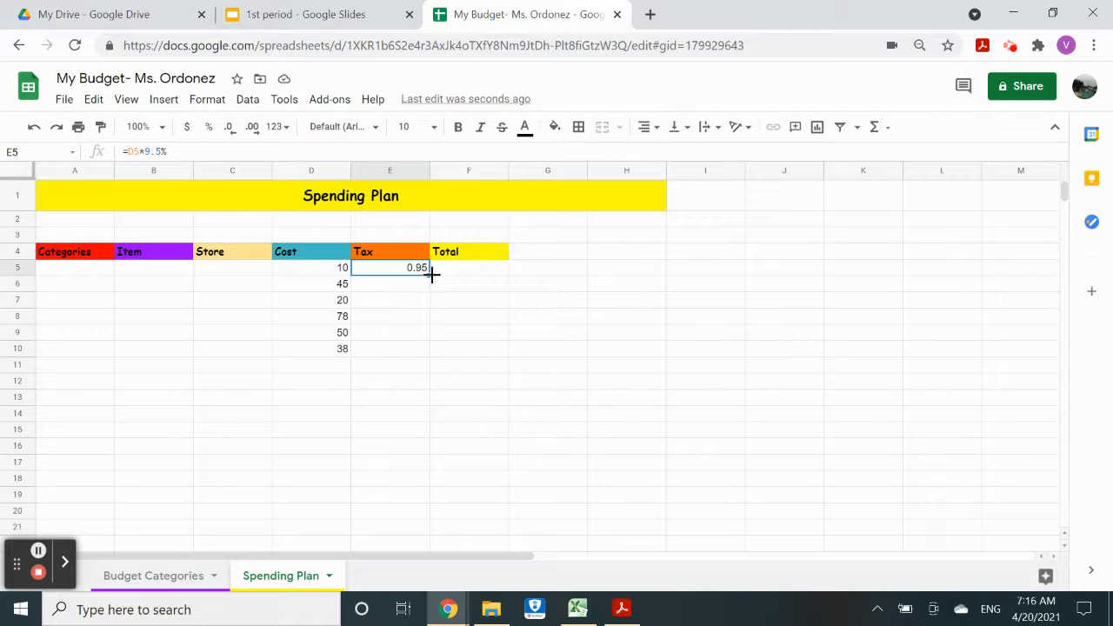
pyautogui.moveTo(429, 274); pyautogui.dragTo(427, 348)
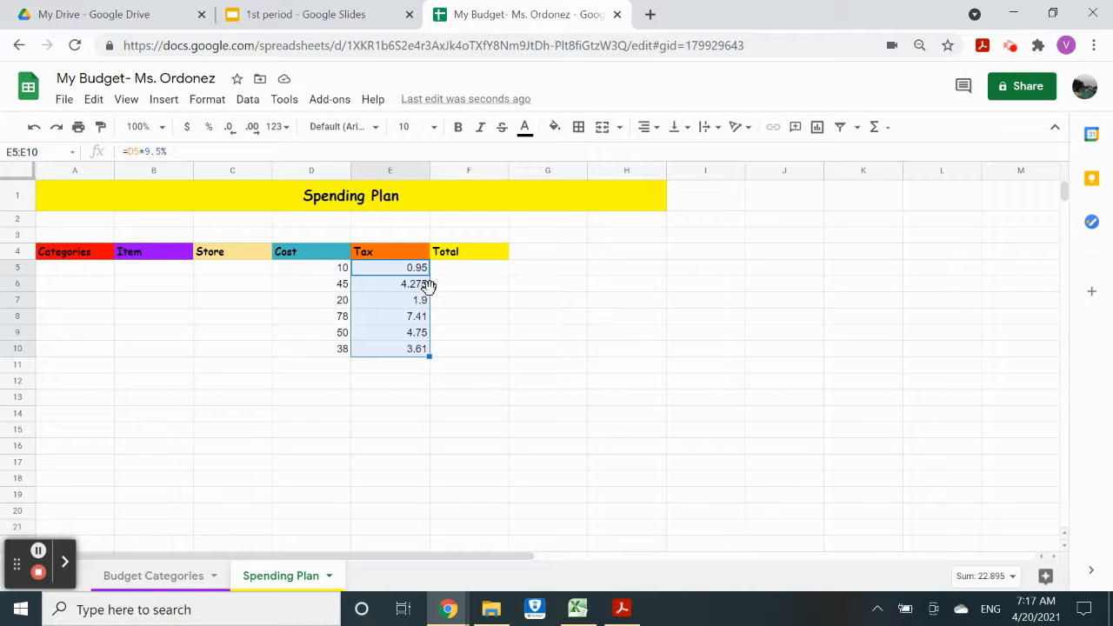
pyautogui.click(232, 138)
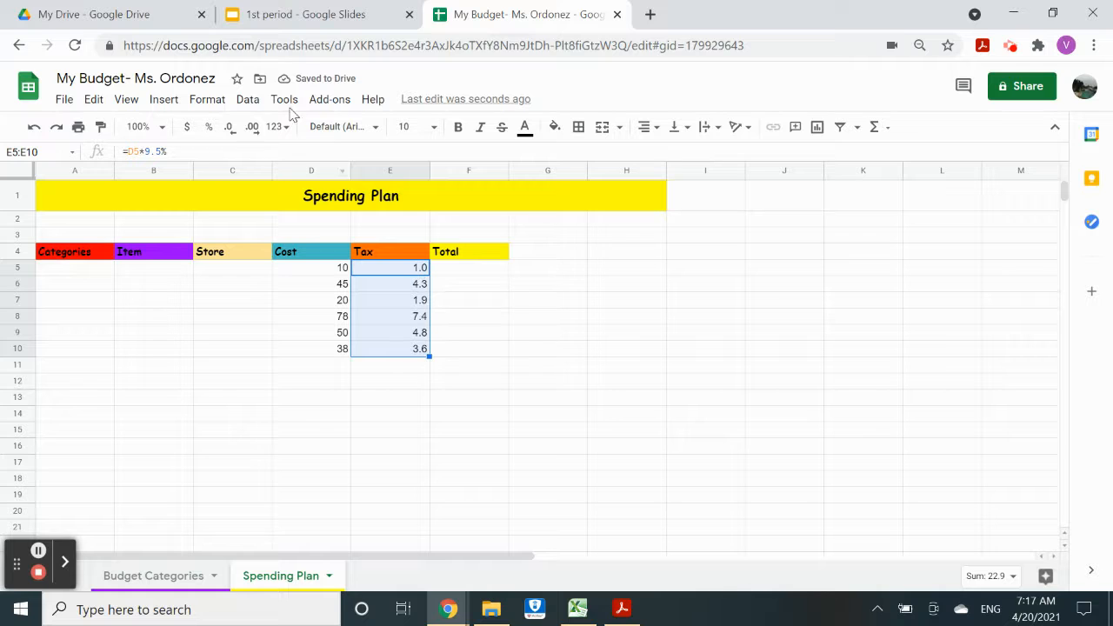
pyautogui.click(253, 137)
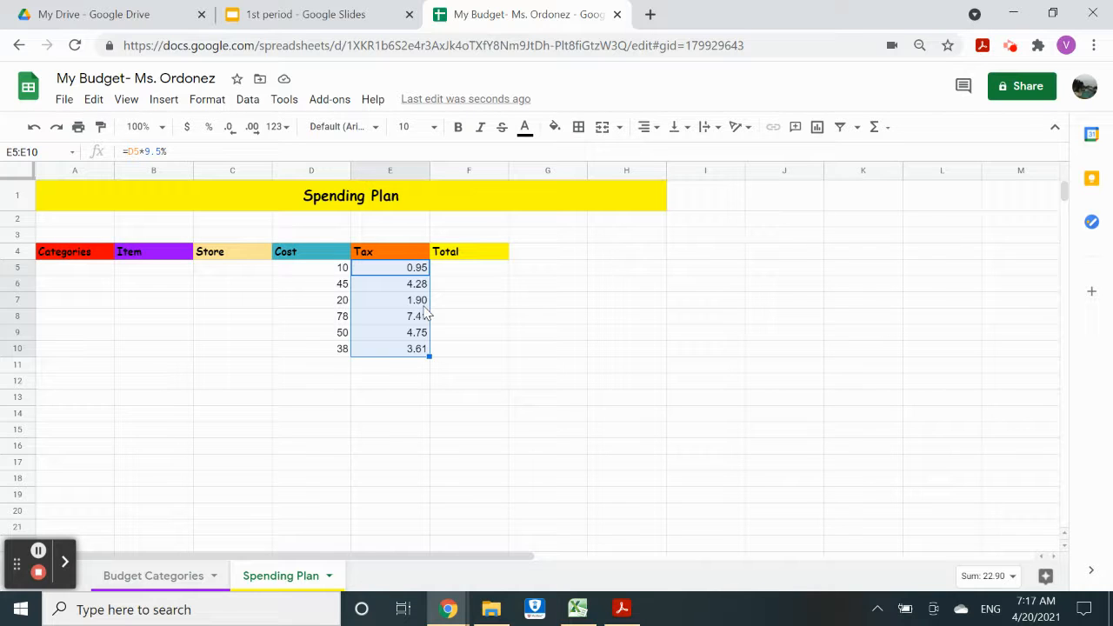
pyautogui.click(344, 337)
pyautogui.click(406, 338)
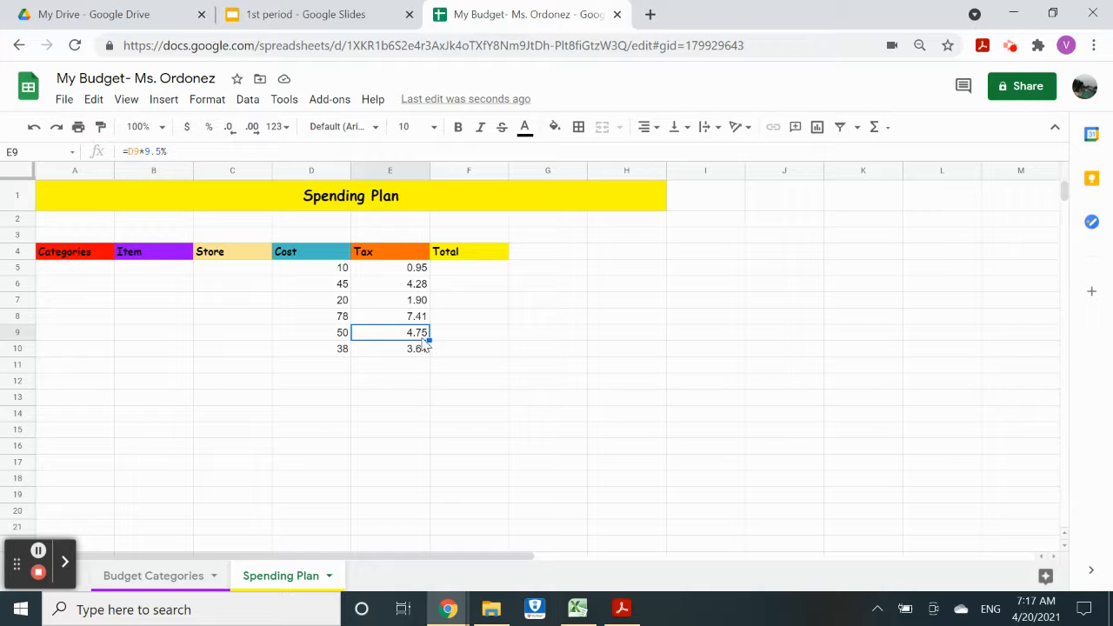
# Step: Examine the tax formulas in E10 and E7 alongside the Cost cells they refer to
pyautogui.click(349, 349)
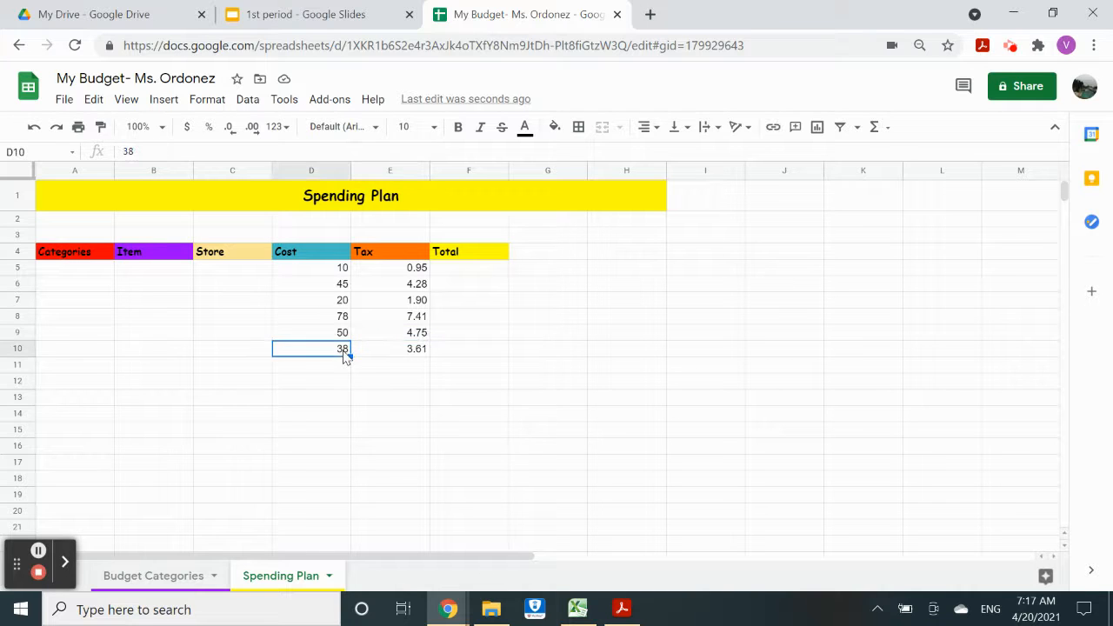
pyautogui.click(386, 358)
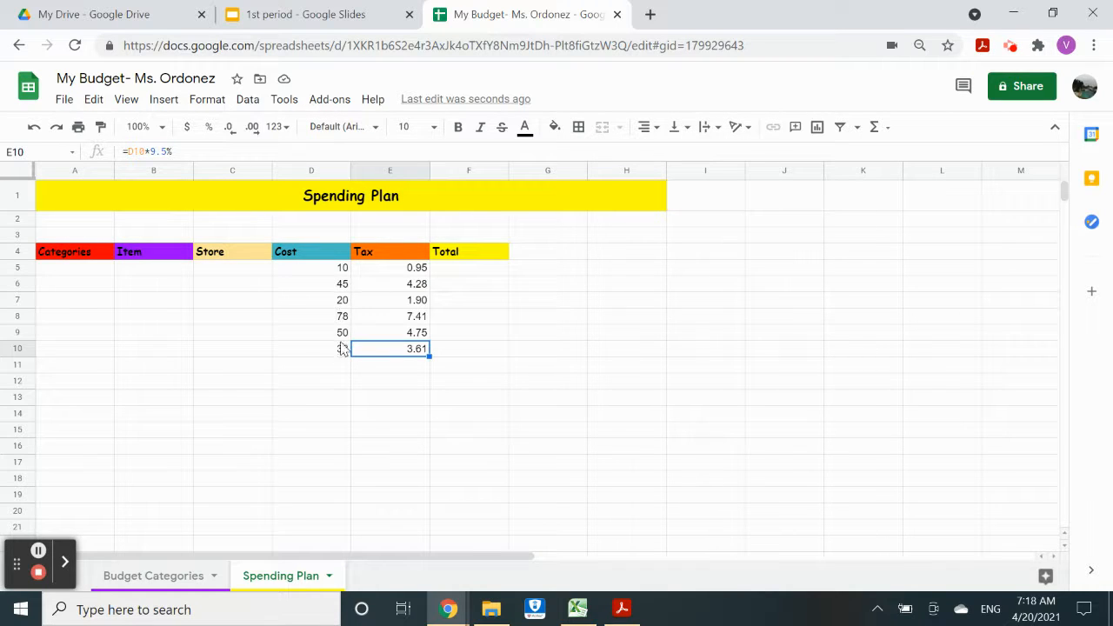
pyautogui.click(405, 301)
pyautogui.moveTo(167, 152); pyautogui.dragTo(130, 152)
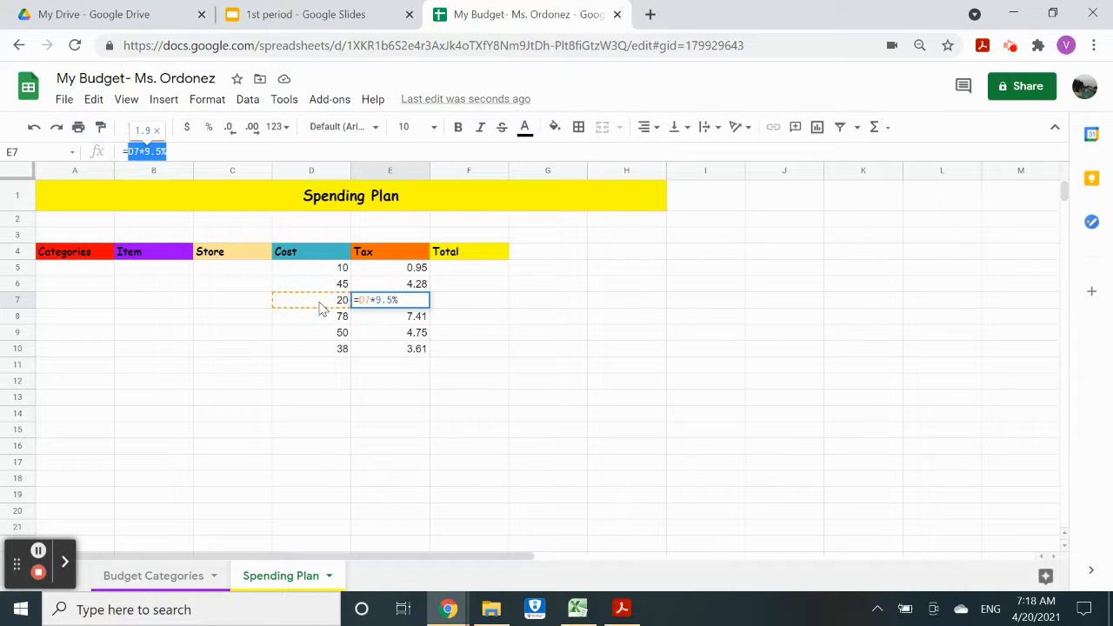
# Step: Remove the stray cell references added to the E7 tax formula and commit it as =D7*9.5%
pyautogui.click(314, 172)
pyautogui.moveTo(316, 175); pyautogui.dragTo(86, 311)
pyautogui.moveTo(195, 325); pyautogui.dragTo(346, 305)
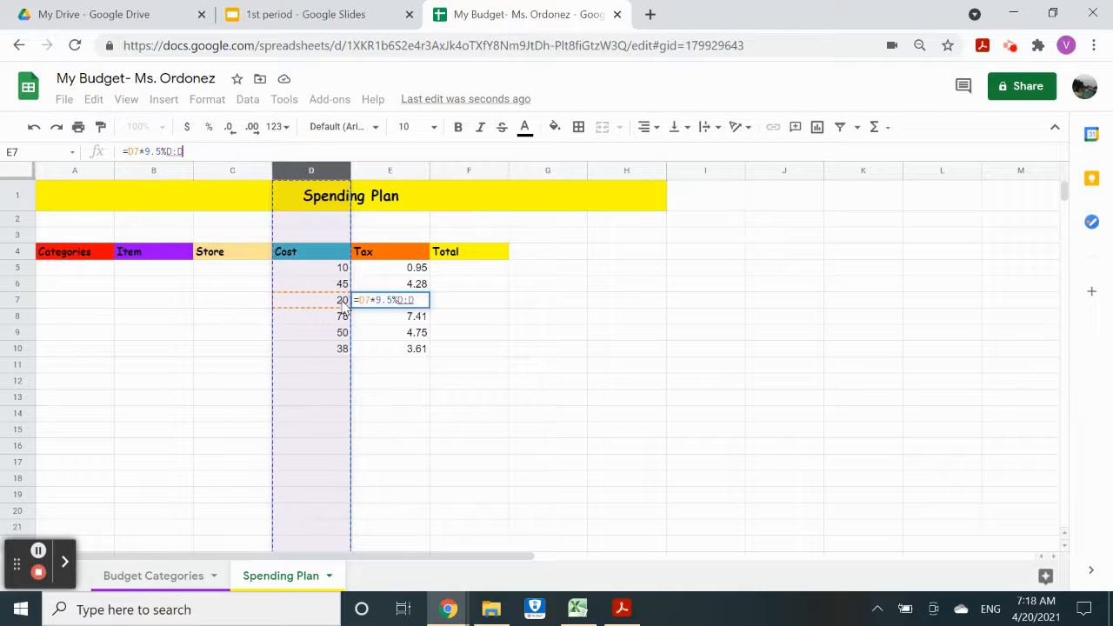
pyautogui.click(509, 318)
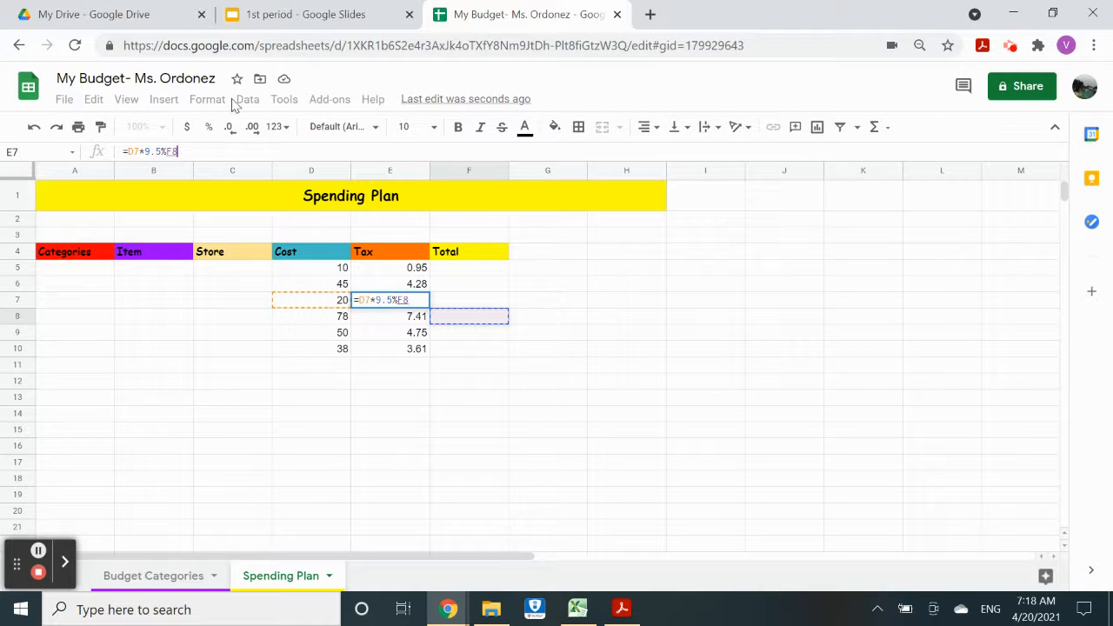
pyautogui.press('BackSpace')
pyautogui.press('BackSpace')
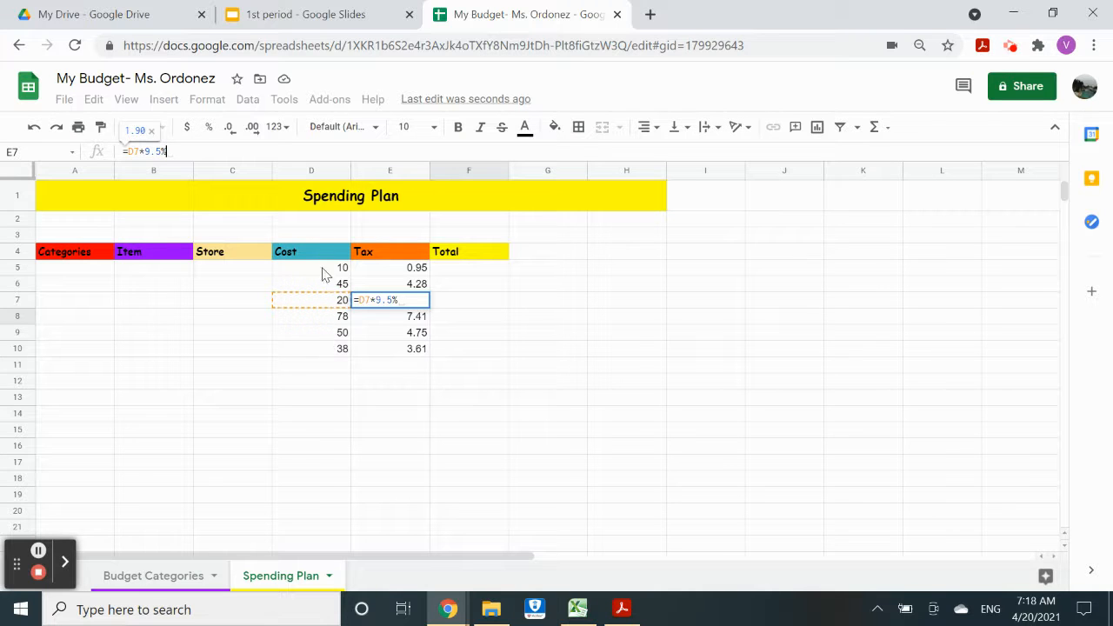
pyautogui.click(243, 403)
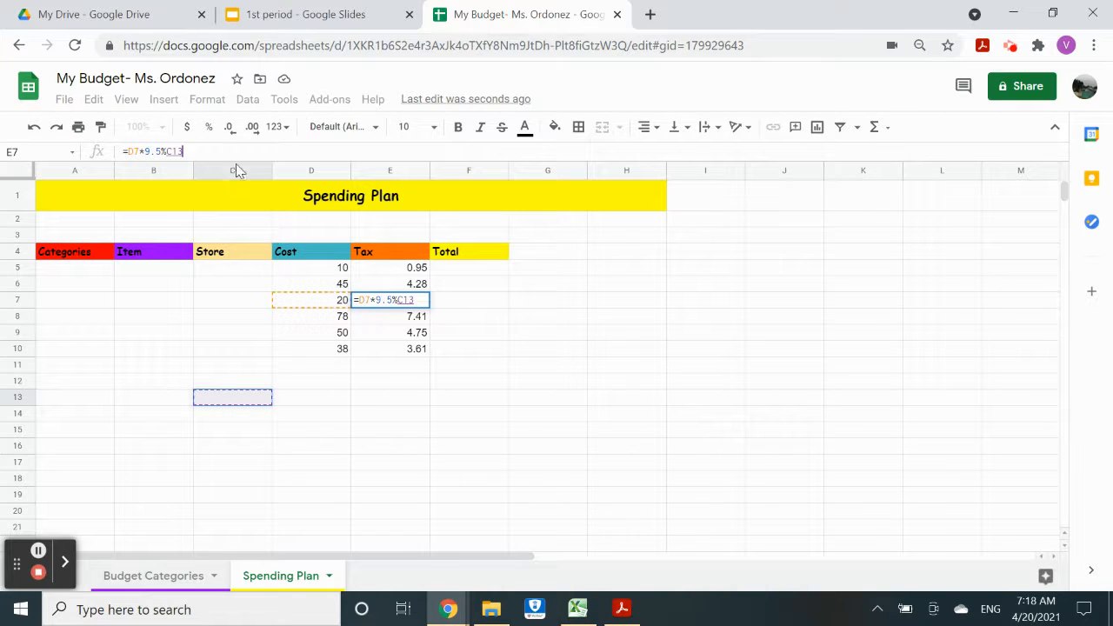
pyautogui.press('BackSpace')
pyautogui.press('BackSpace')
pyautogui.press('BackSpace')
pyautogui.press('Return')
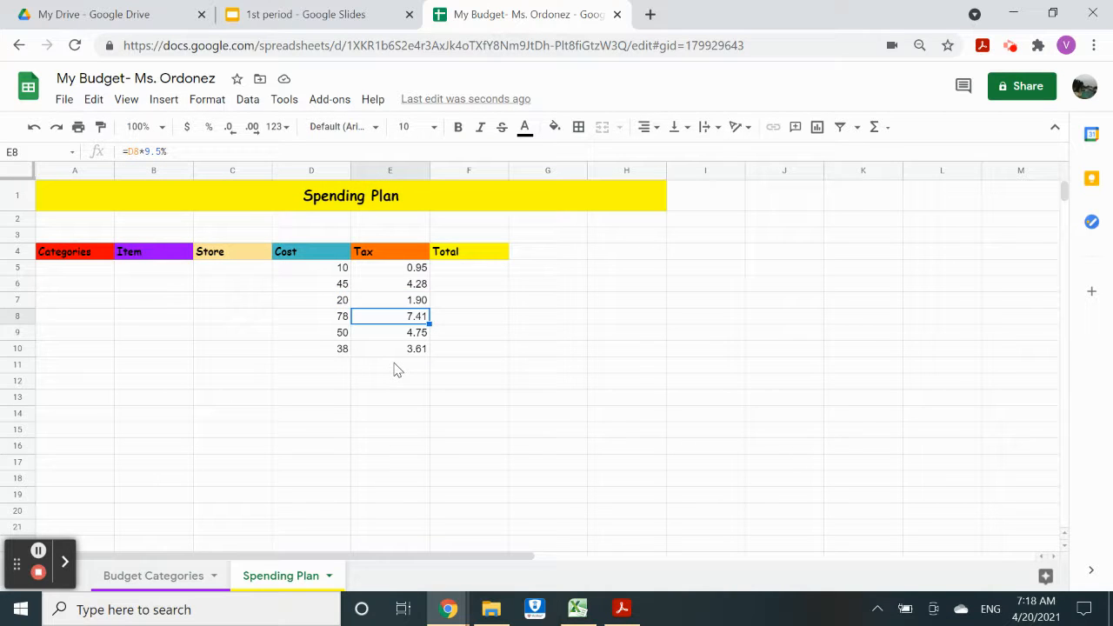
# Step: Enter the formula =D5+E5 in F5 to add the cost and tax under Total
pyautogui.click(452, 273)
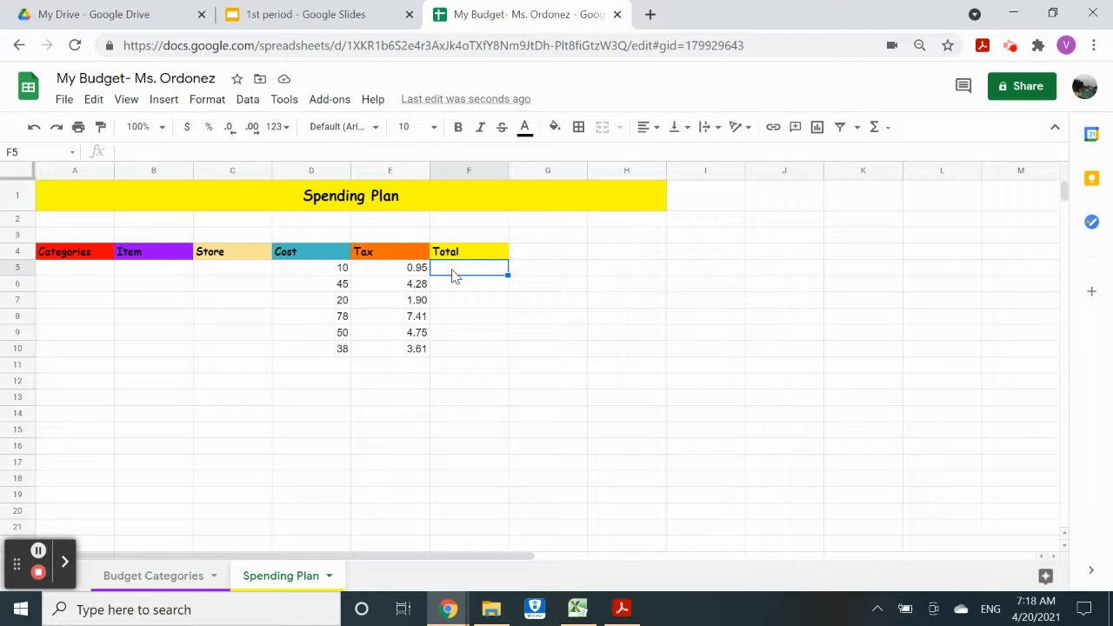
pyautogui.click(317, 273)
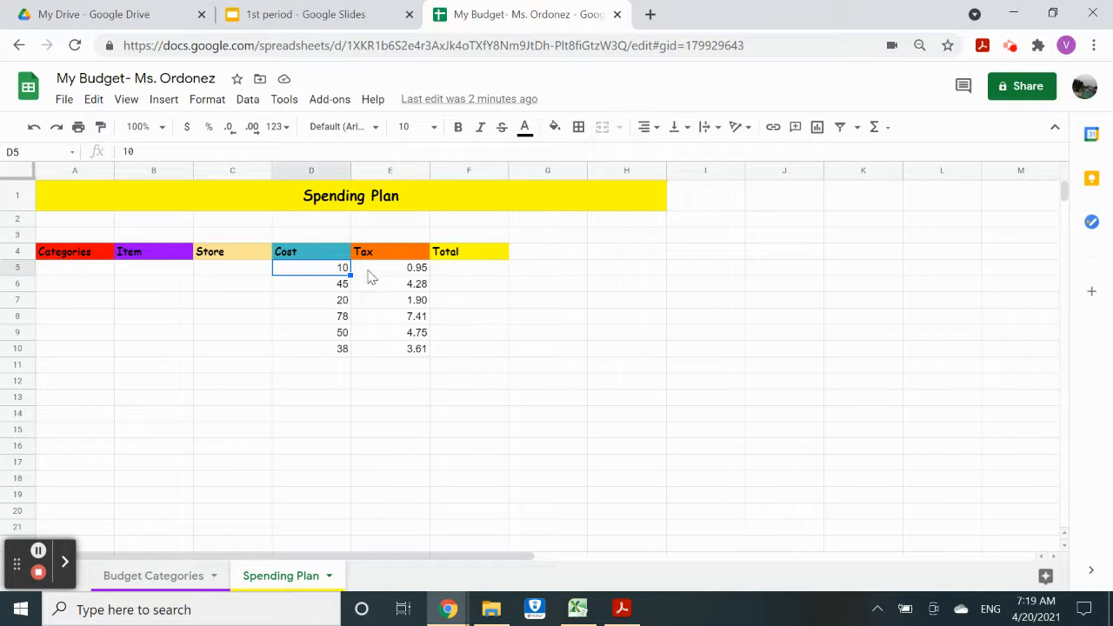
pyautogui.click(474, 273)
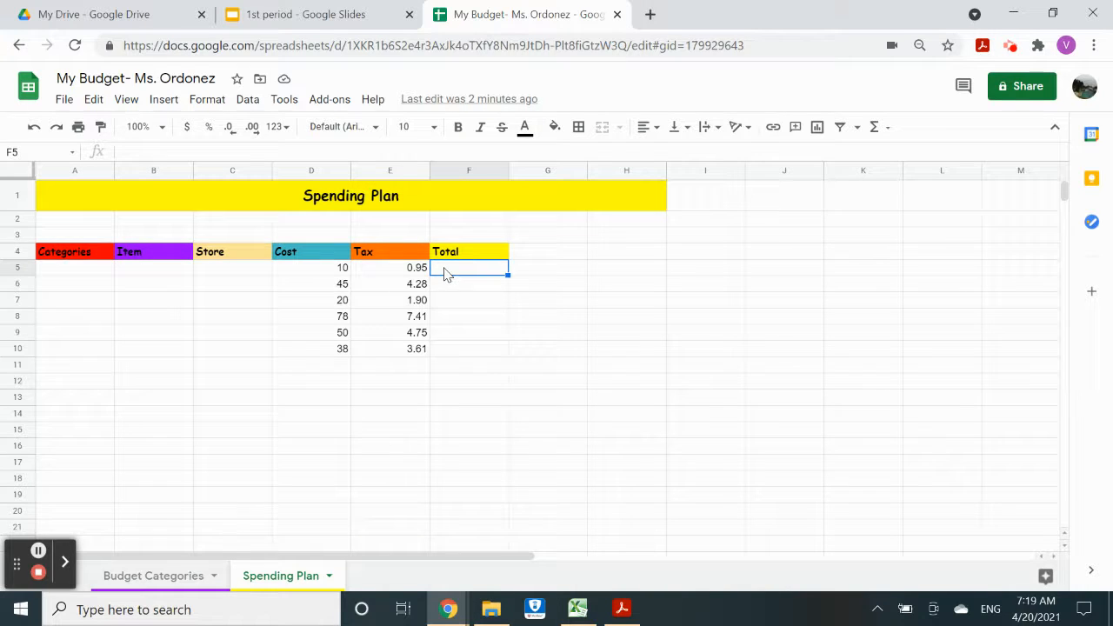
pyautogui.write('=')
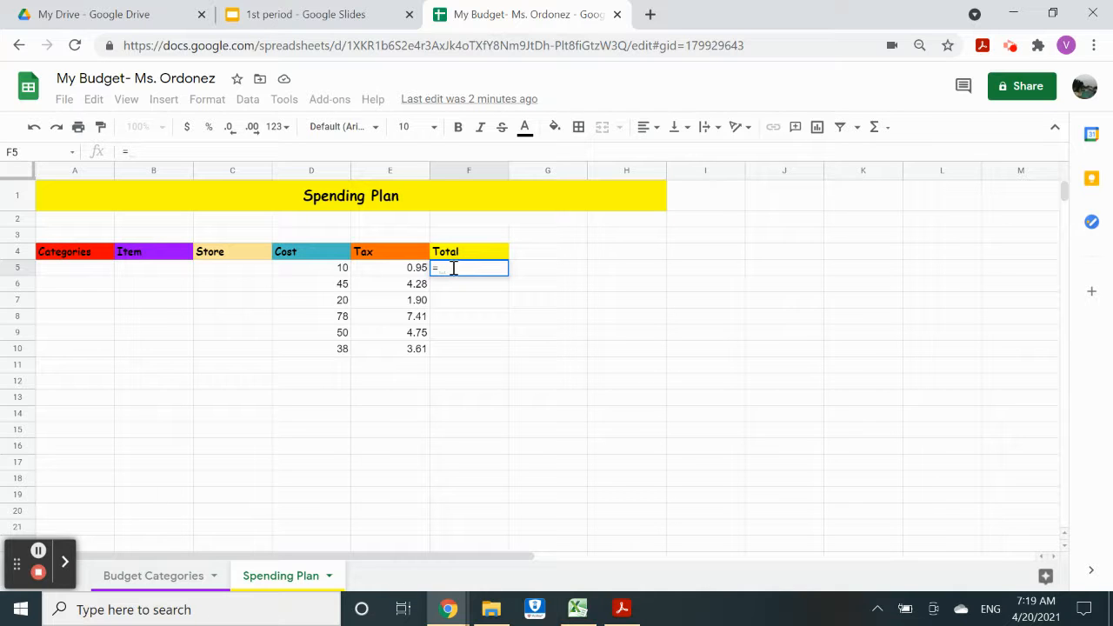
pyautogui.click(341, 275)
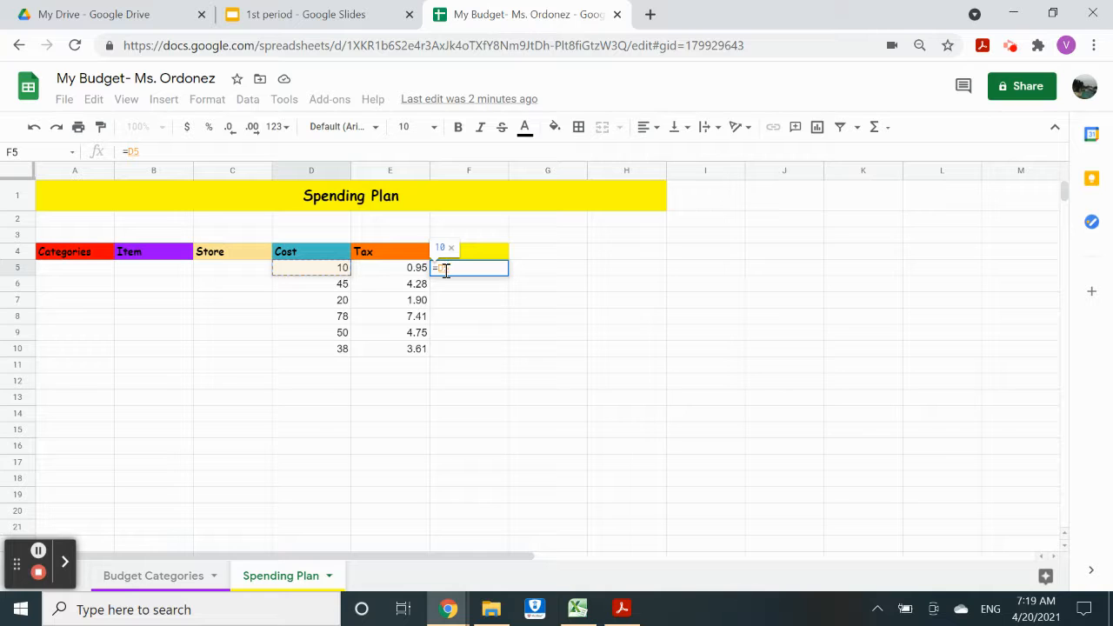
pyautogui.write('+')
pyautogui.click(403, 276)
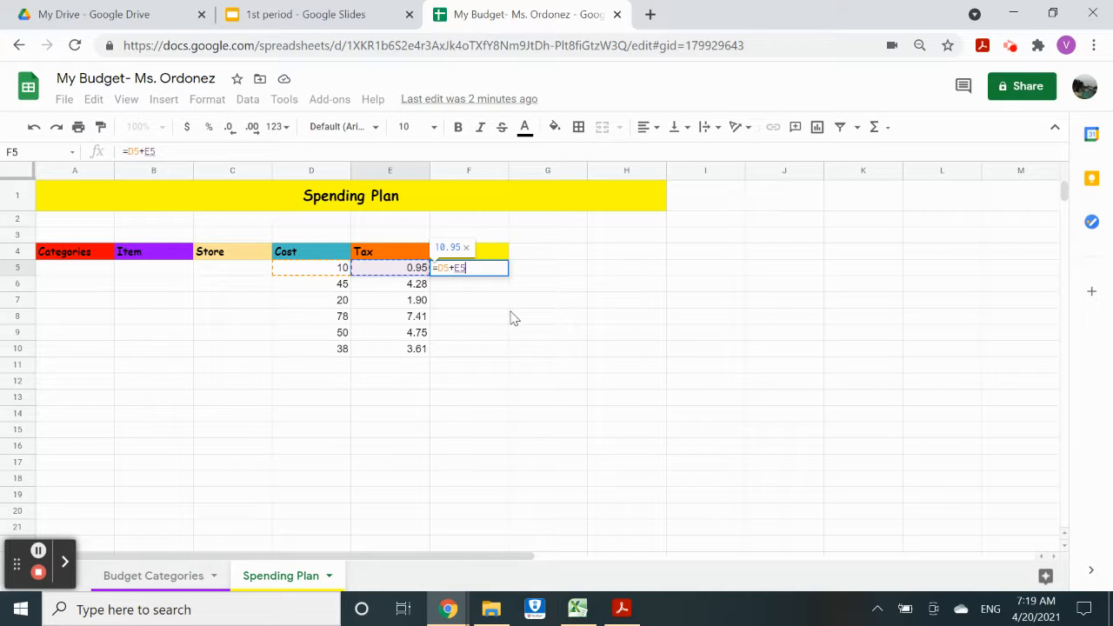
pyautogui.press('Return')
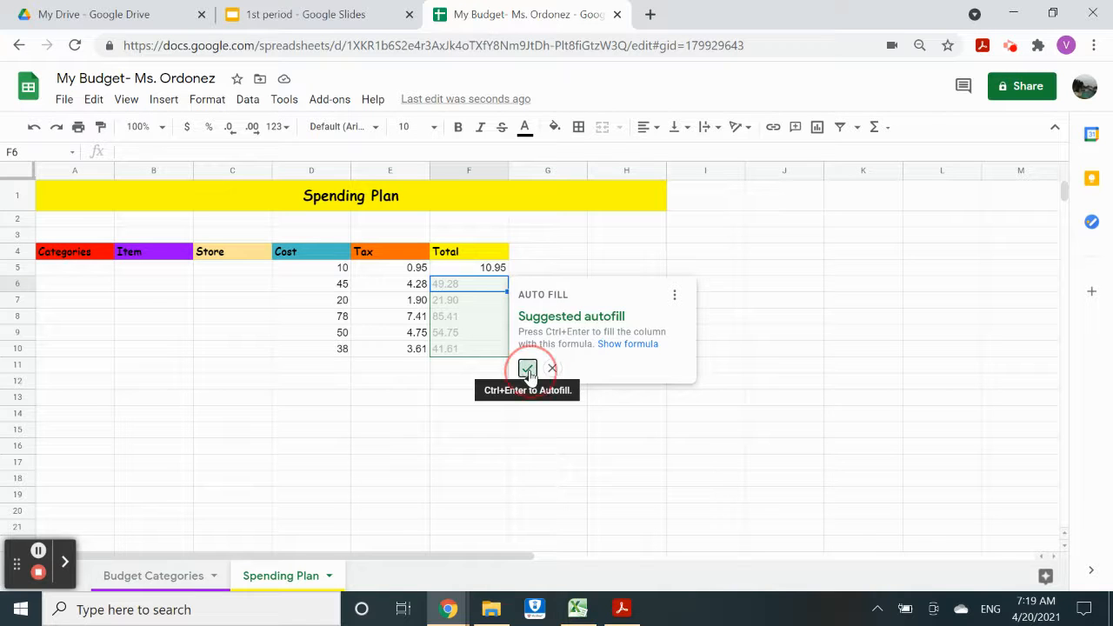
# Step: Try the suggested autofill for the Total column and clear the filled cells F6 through F10
pyautogui.click(528, 370)
pyautogui.press('Delete')
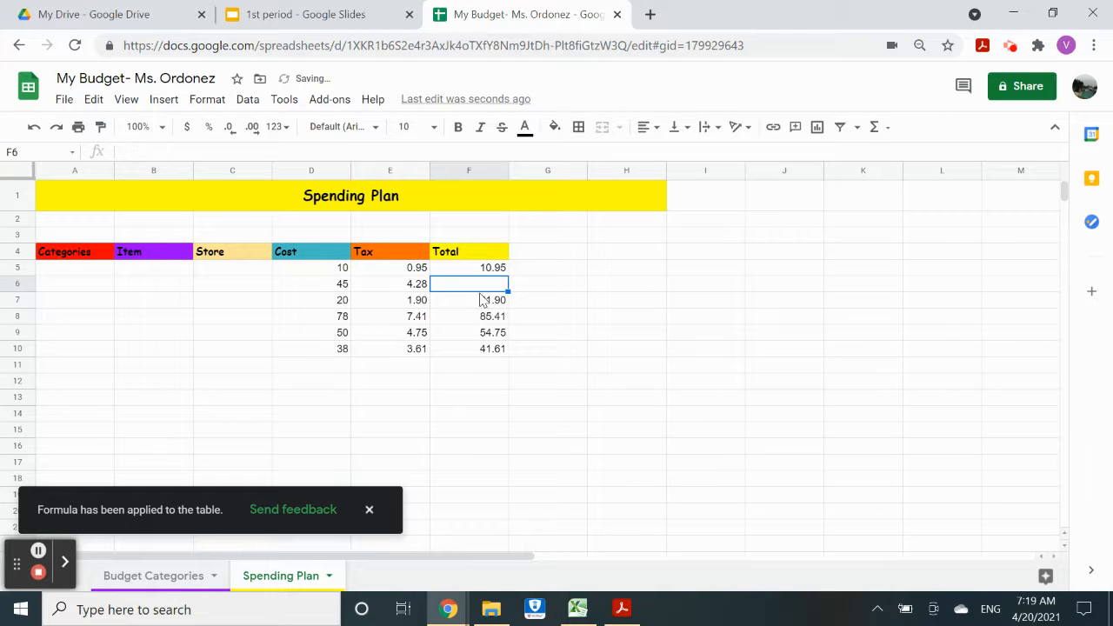
pyautogui.click(487, 304)
pyautogui.press('Delete')
pyautogui.click(490, 316)
pyautogui.press('Delete')
pyautogui.click(492, 335)
pyautogui.press('Delete')
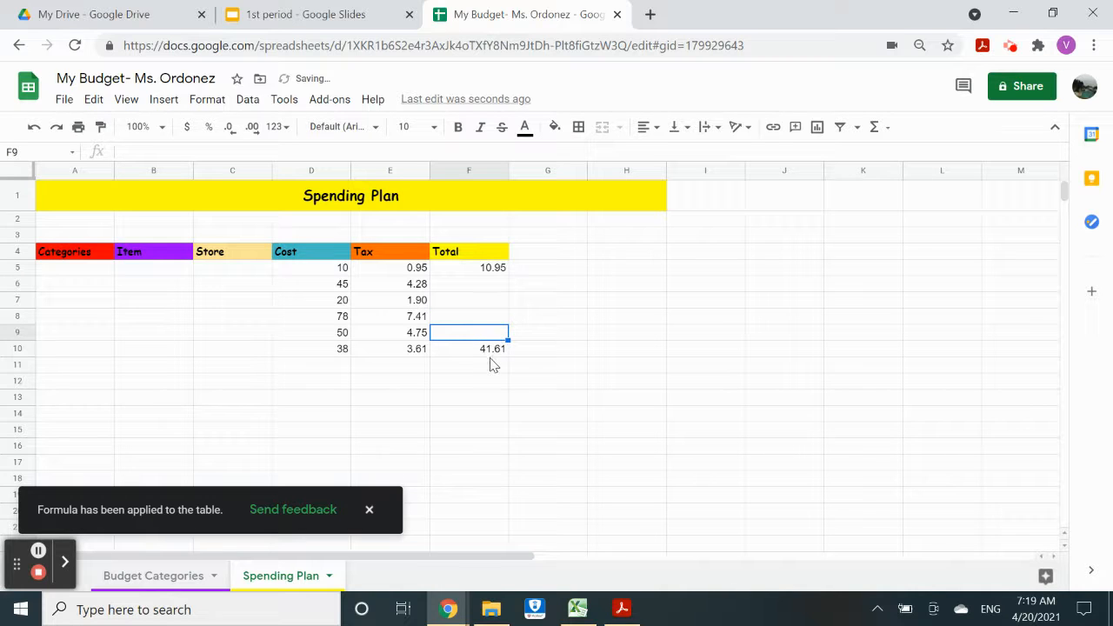
pyautogui.click(491, 352)
pyautogui.press('Delete')
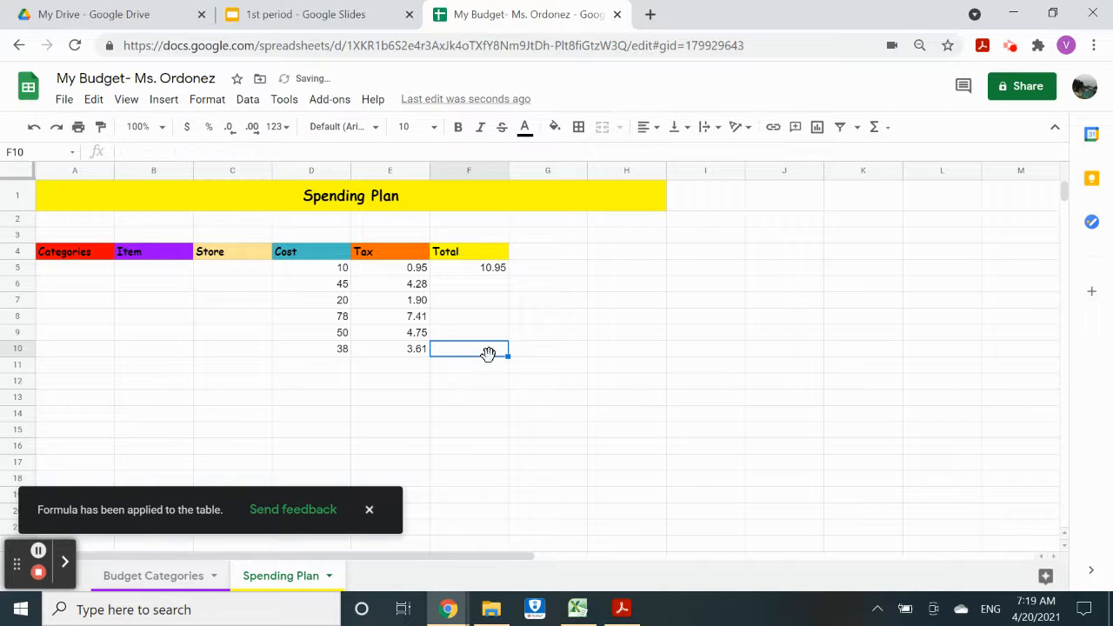
# Step: Fill the total formula from F5 down through F10
pyautogui.click(495, 267)
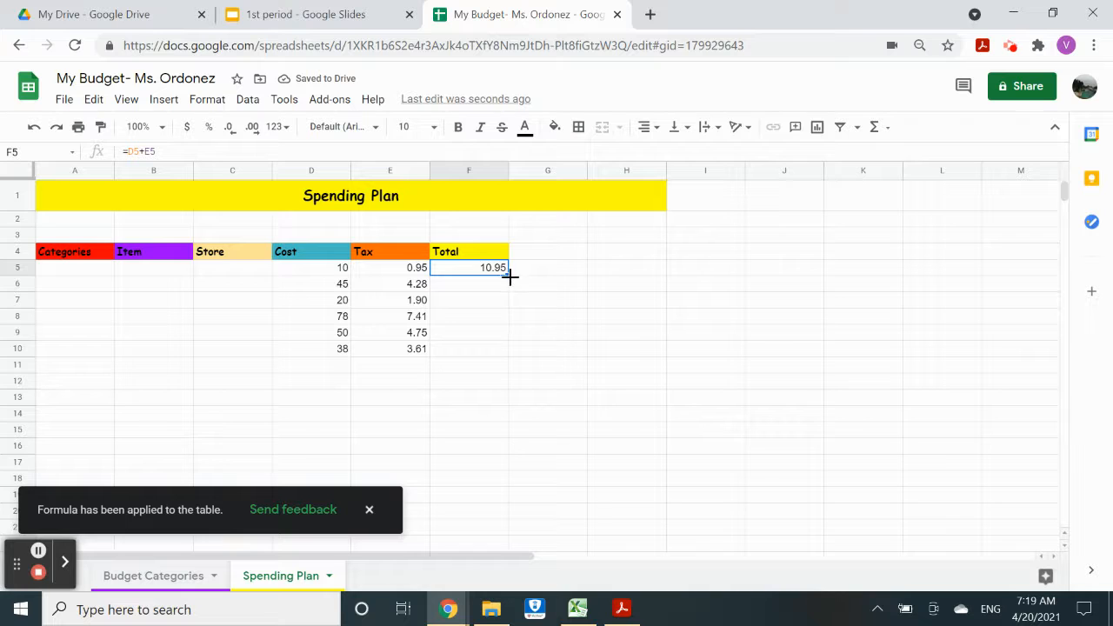
pyautogui.moveTo(509, 273); pyautogui.dragTo(509, 351)
pyautogui.click(553, 353)
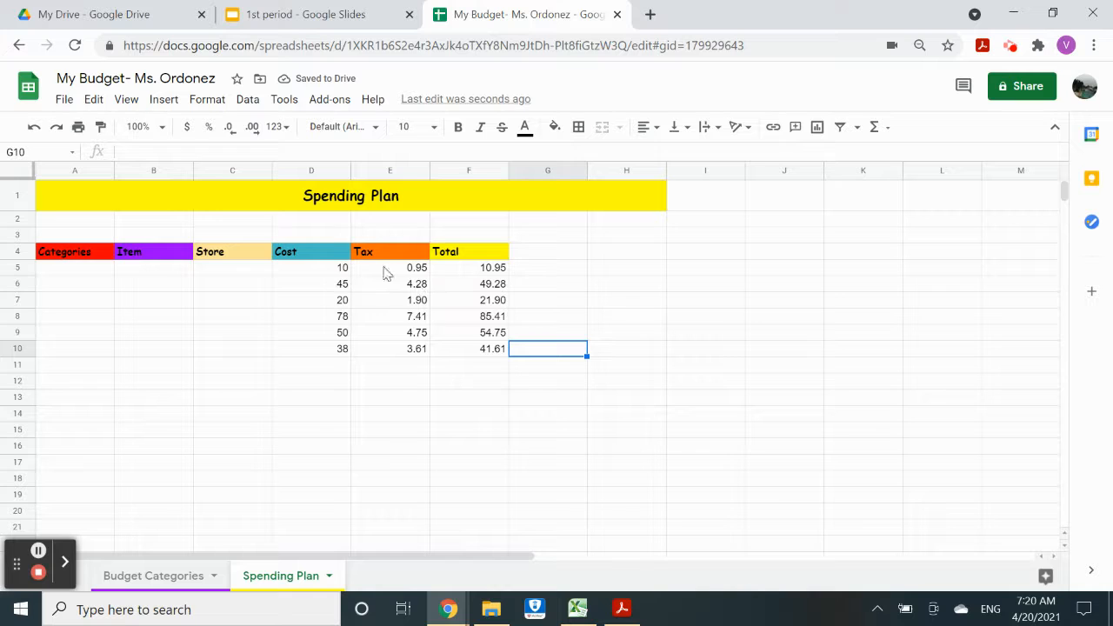
# Step: Examine the total formulas in F5 through F8 to compare their row references
pyautogui.click(445, 273)
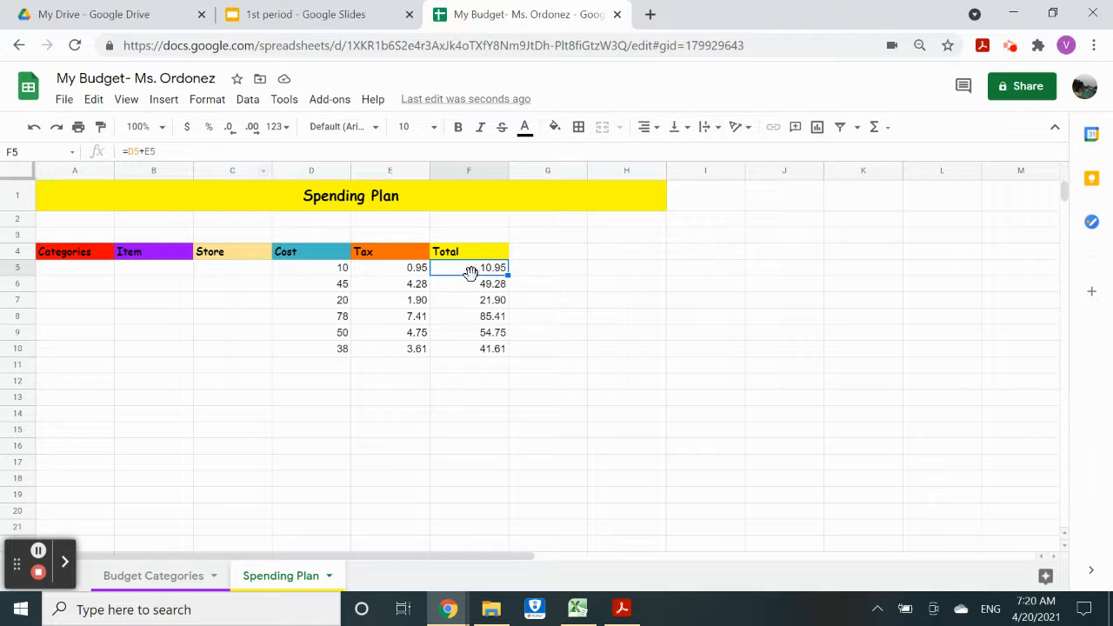
pyautogui.click(484, 291)
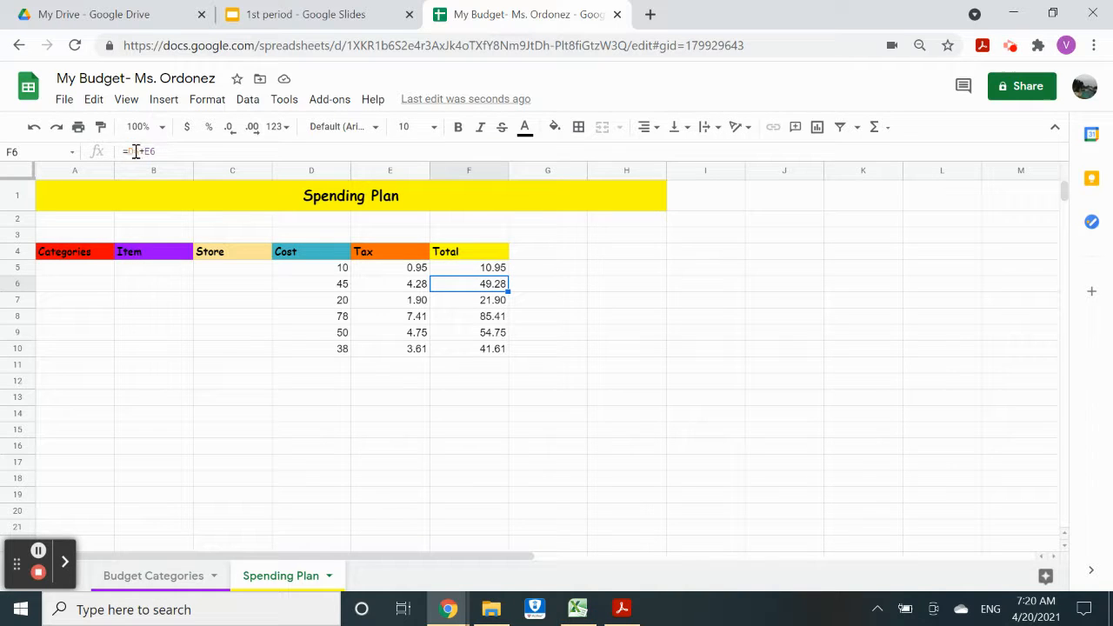
pyautogui.click(479, 302)
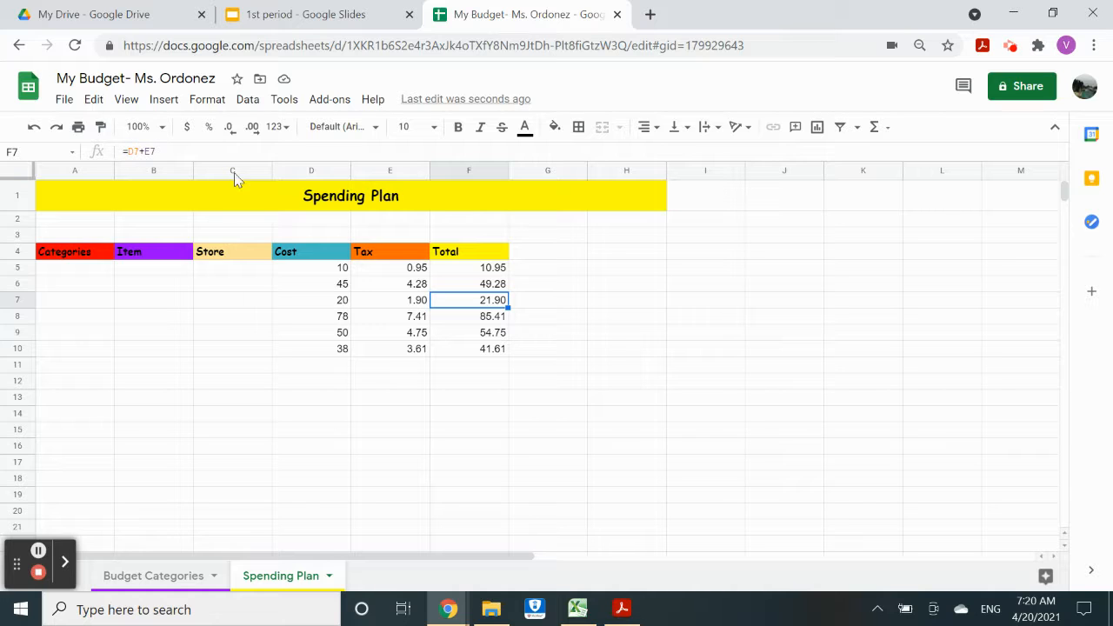
pyautogui.click(496, 319)
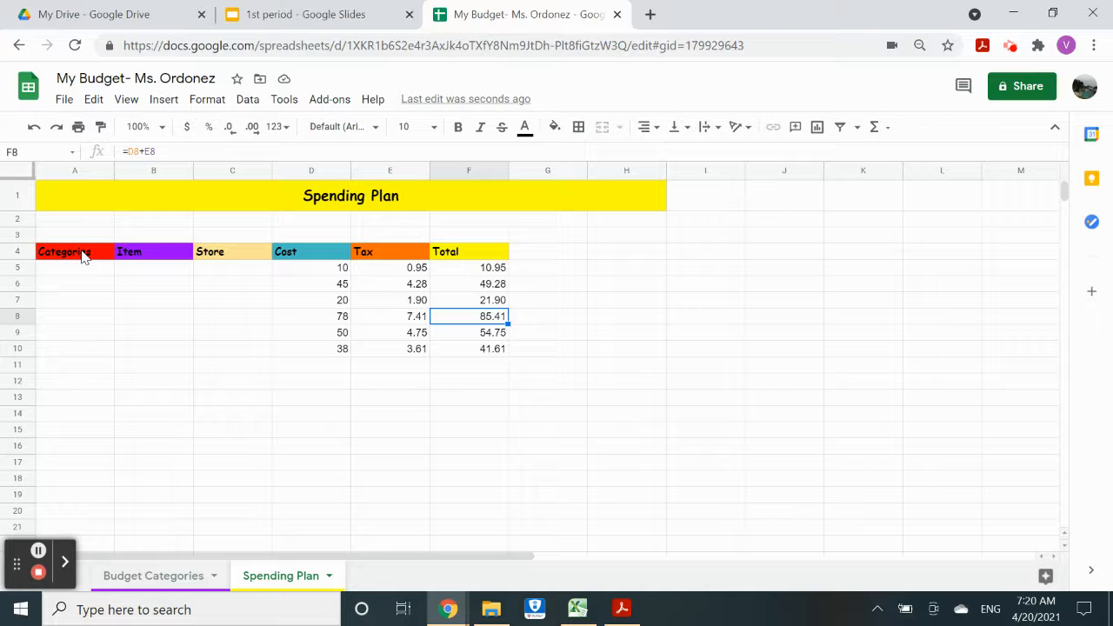
# Step: Apply all borders to the table range A4:F10
pyautogui.moveTo(83, 253); pyautogui.dragTo(440, 348)
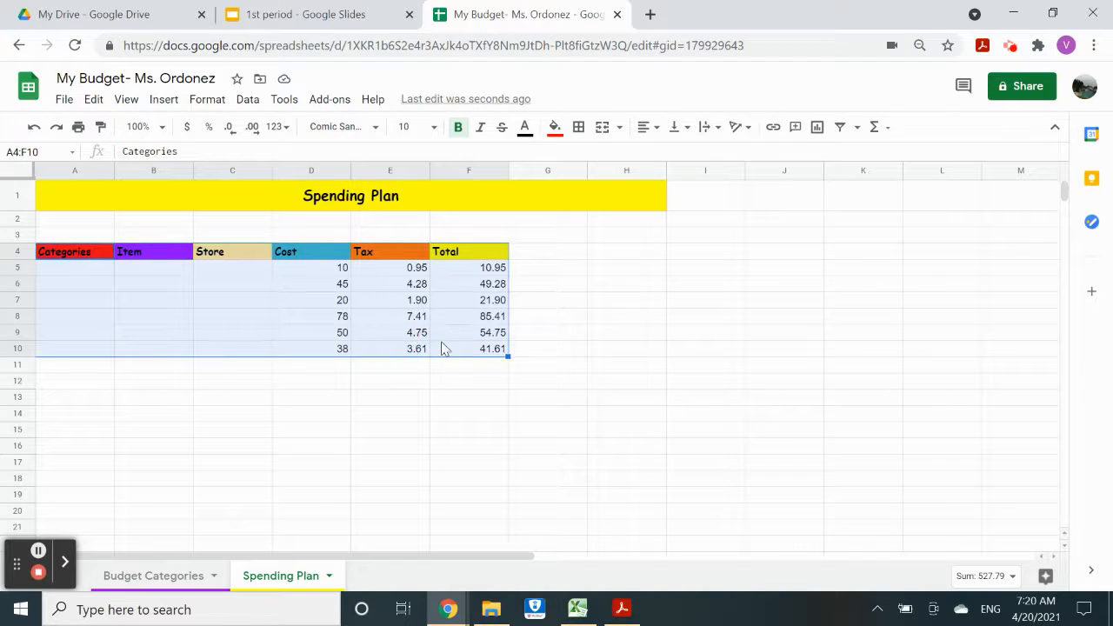
pyautogui.click(579, 136)
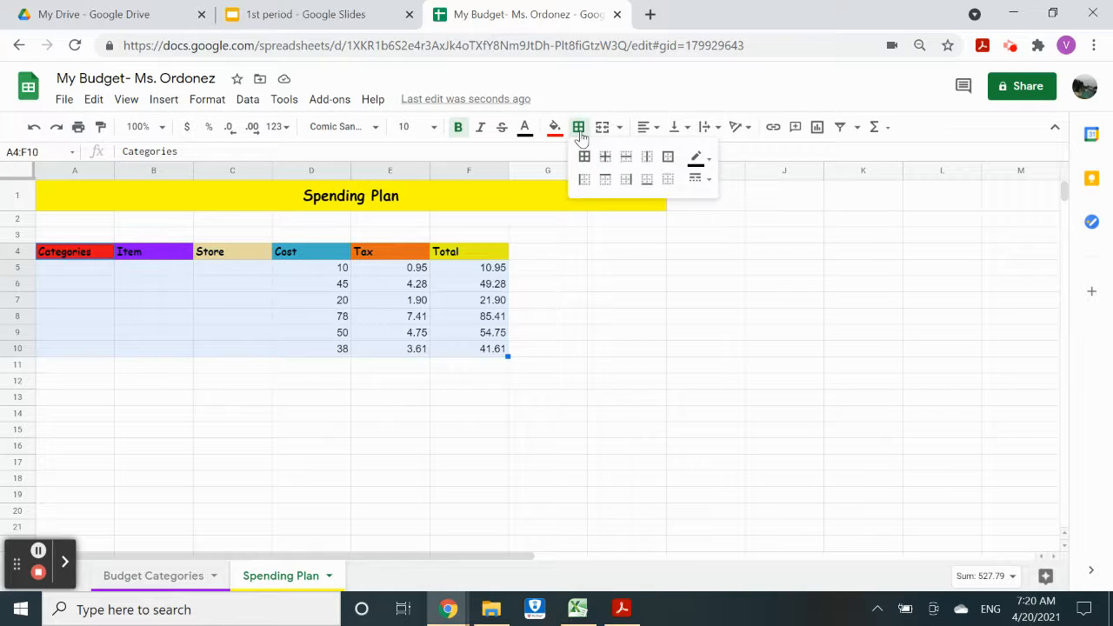
pyautogui.click(584, 159)
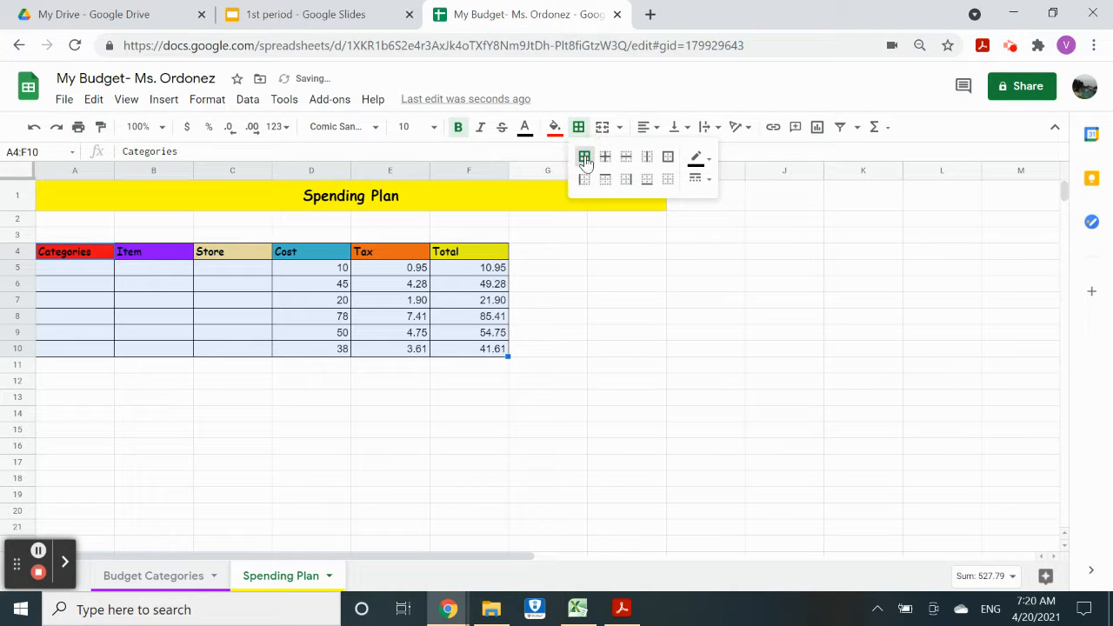
pyautogui.click(545, 307)
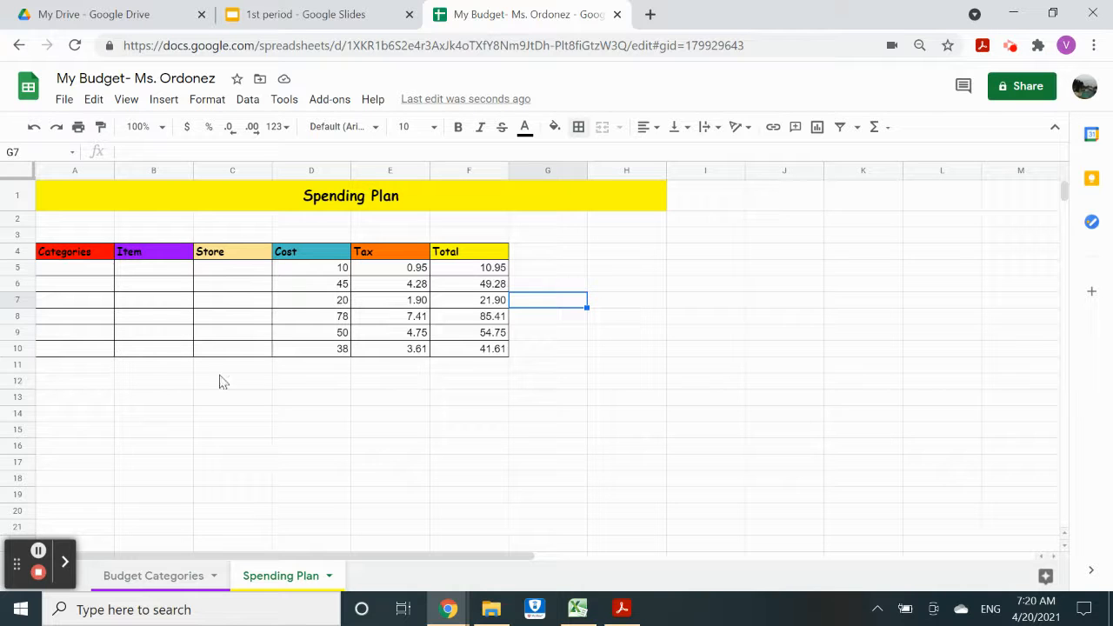
pyautogui.click(38, 550)
# Step: Format the cost amounts in D5:D10 as currency
pyautogui.click(312, 273)
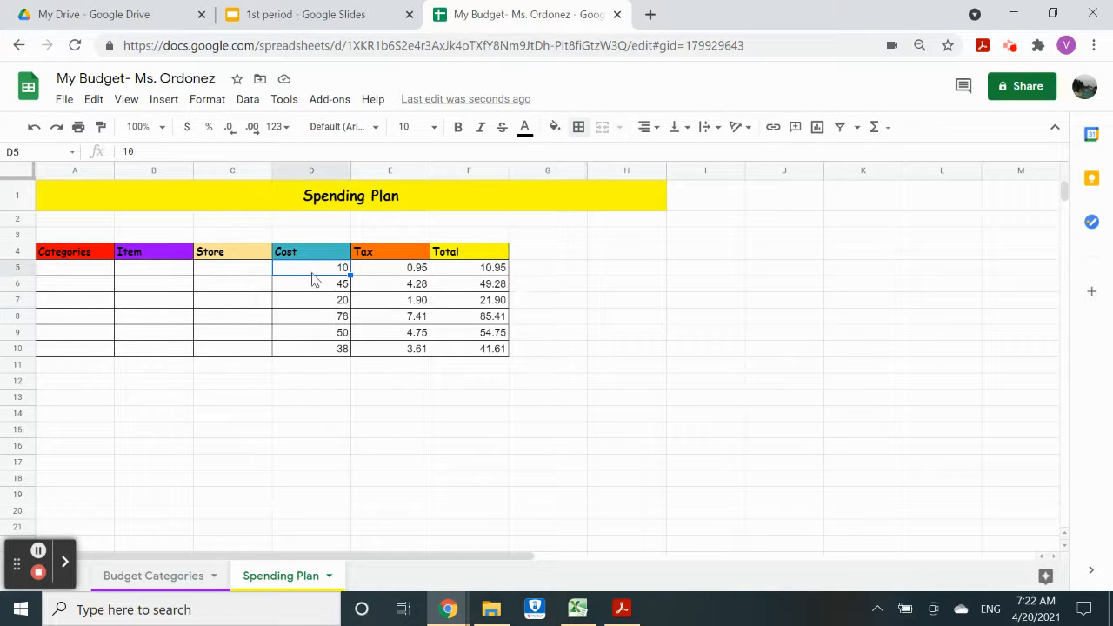
pyautogui.moveTo(312, 277); pyautogui.dragTo(318, 349)
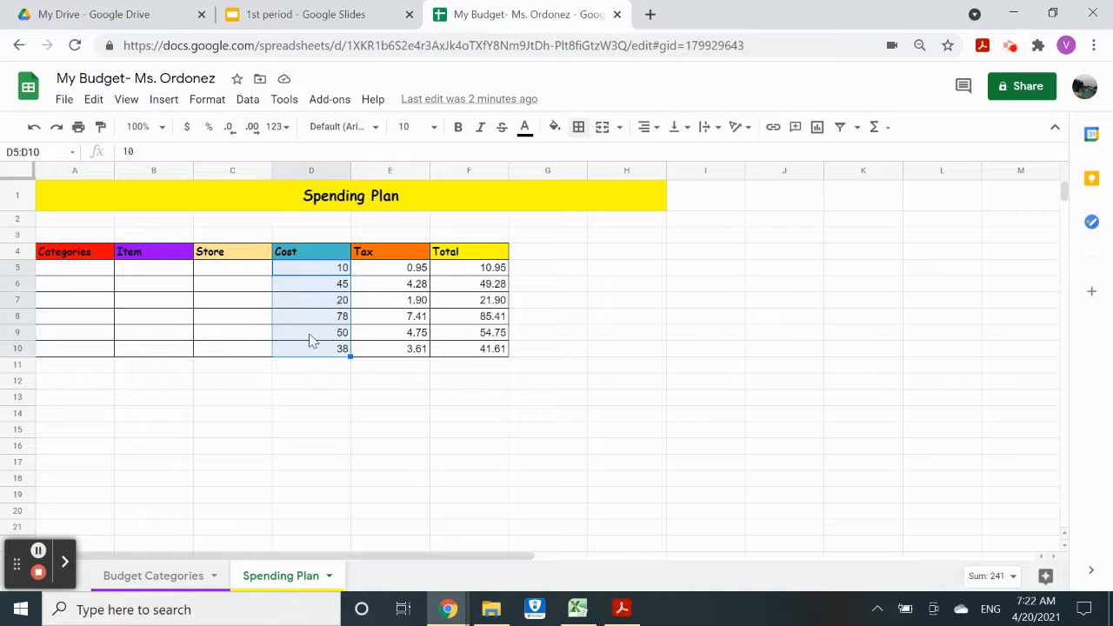
pyautogui.click(186, 127)
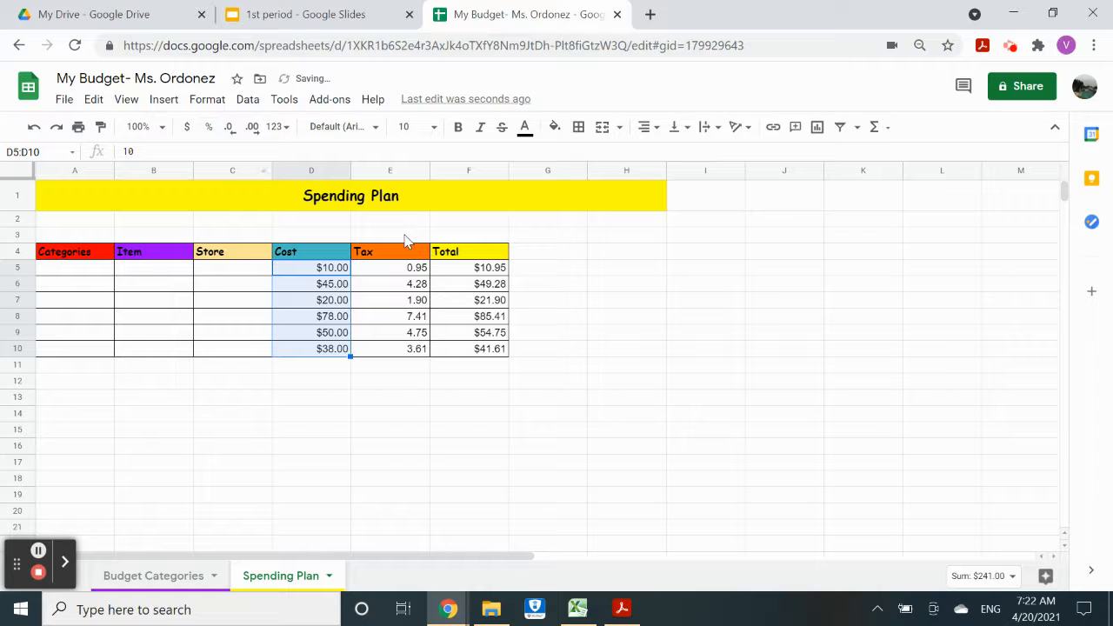
# Step: Format the tax amounts in E5:E10 as currency
pyautogui.click(385, 276)
pyautogui.moveTo(385, 276); pyautogui.dragTo(387, 351)
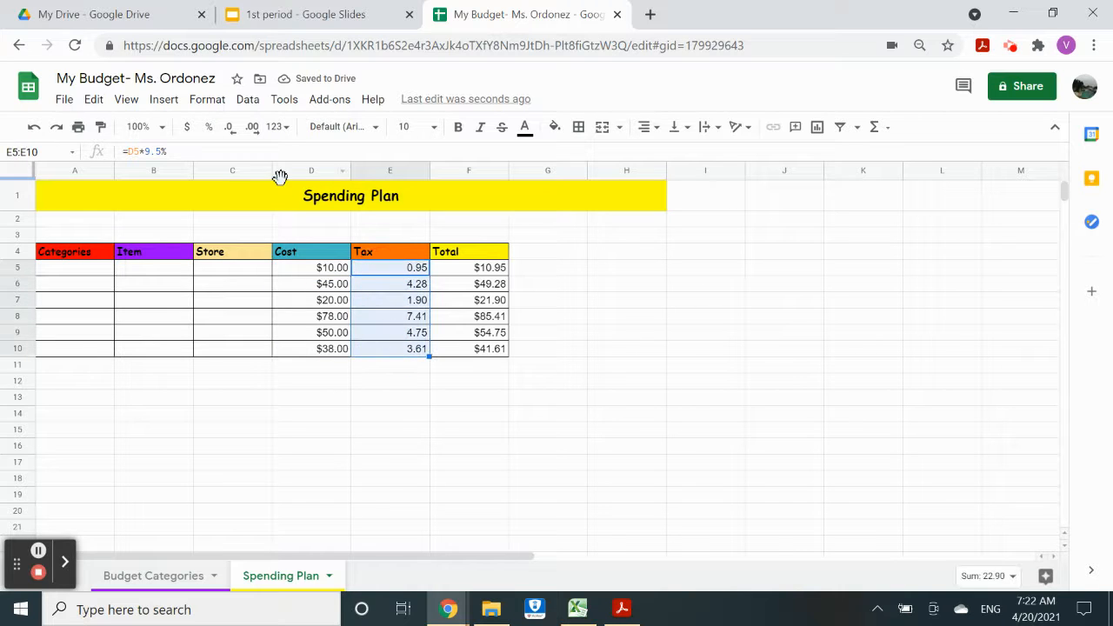
pyautogui.click(186, 127)
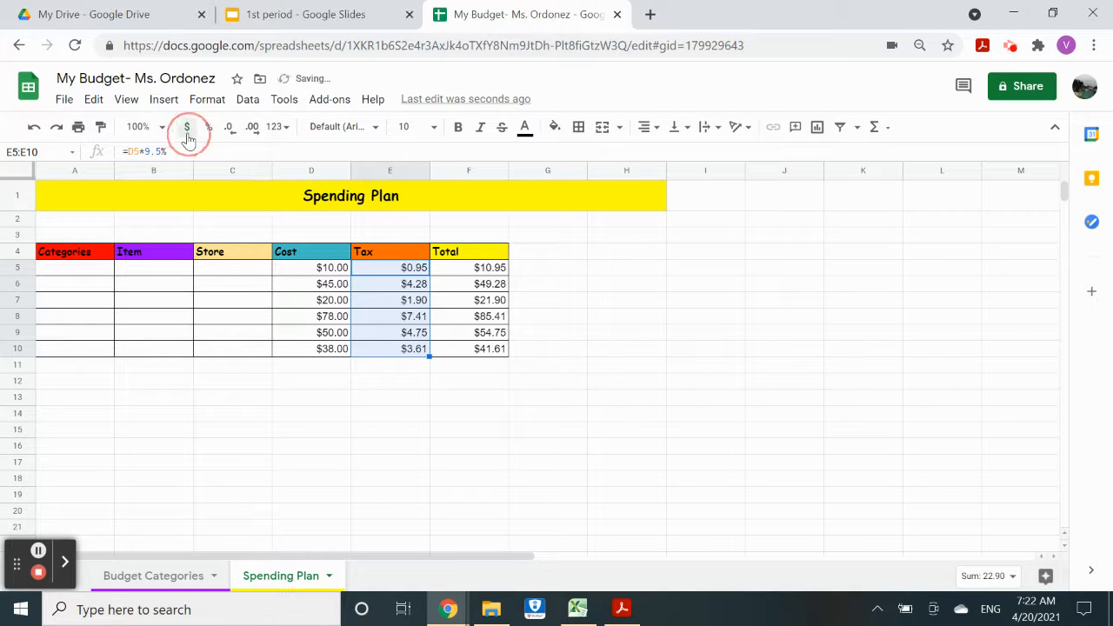
pyautogui.click(537, 290)
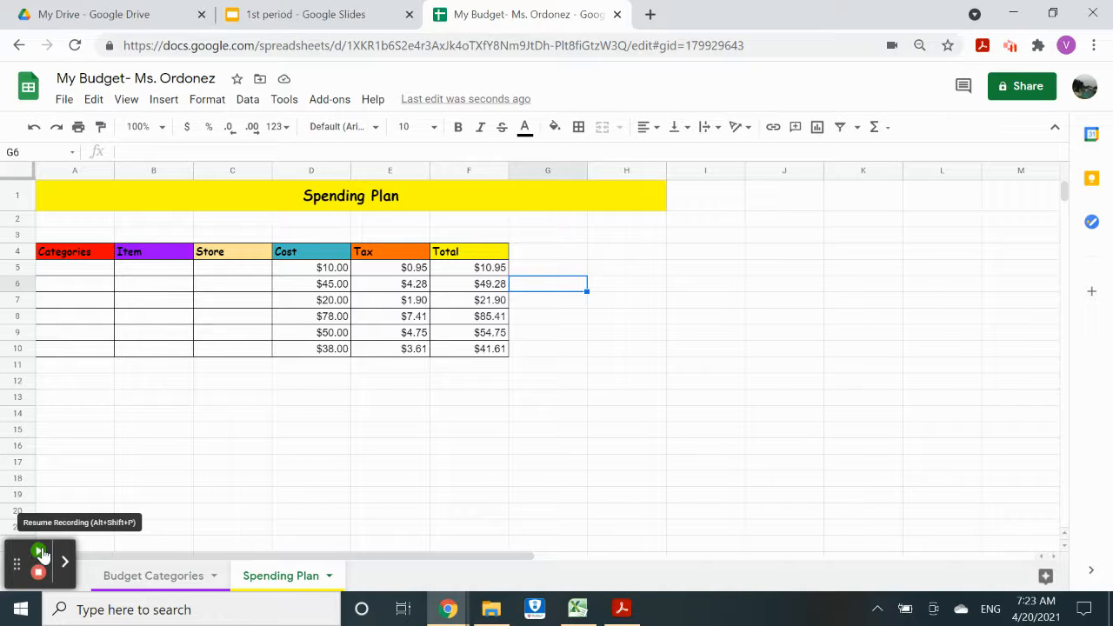
# Step: Enter the label "Grand Total=" in cell A2
pyautogui.click(75, 220)
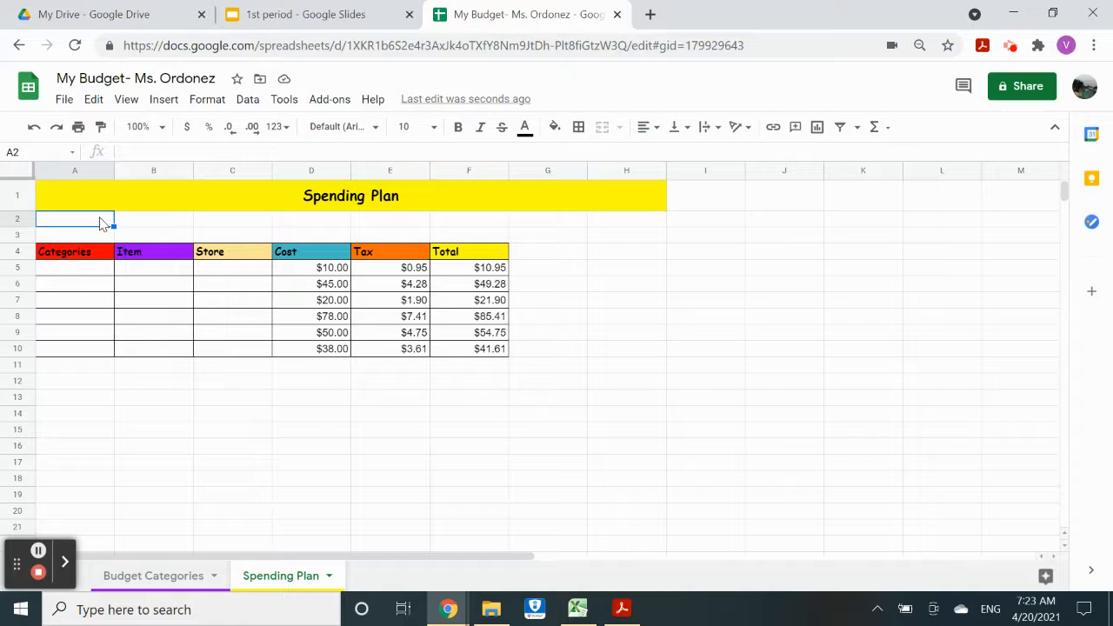
pyautogui.write('Grand T')
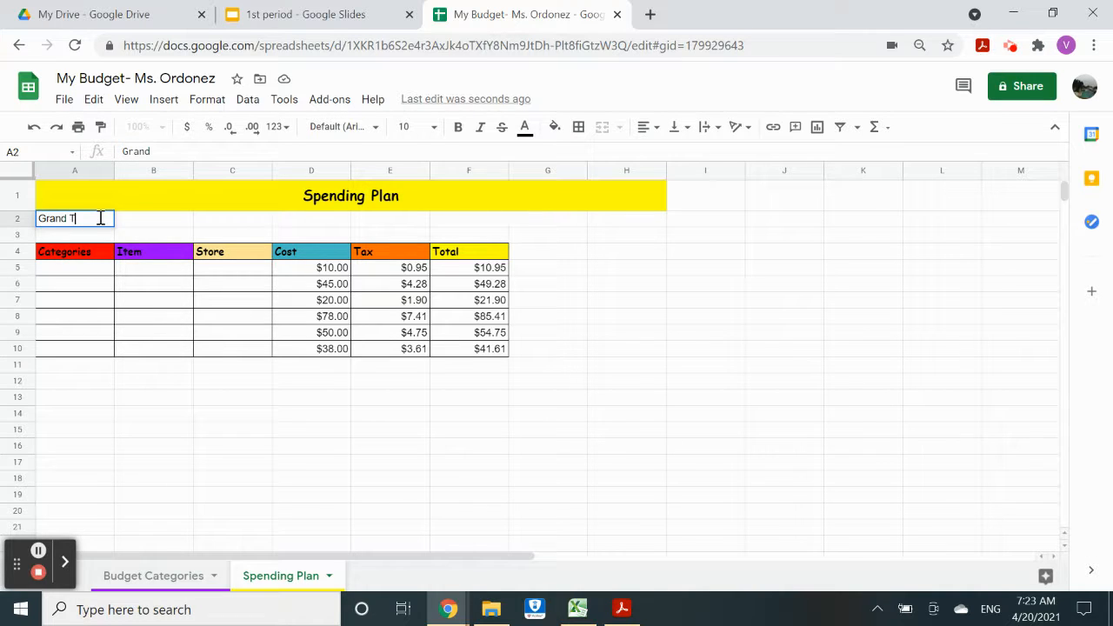
pyautogui.write('T')
pyautogui.press('BackSpace')
pyautogui.write('otal=')
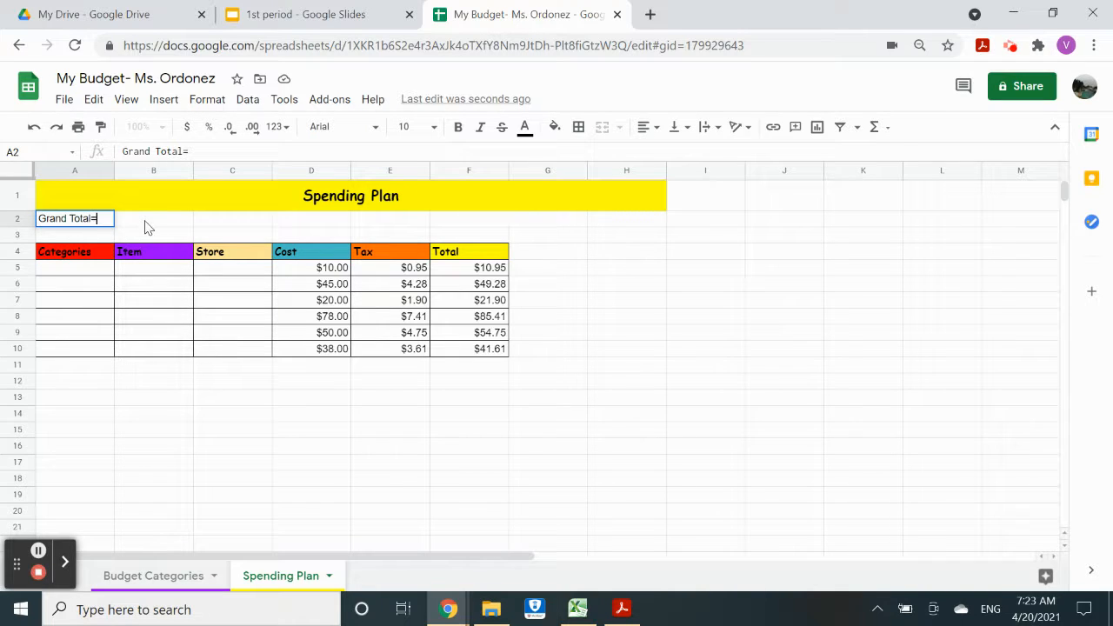
pyautogui.click(146, 228)
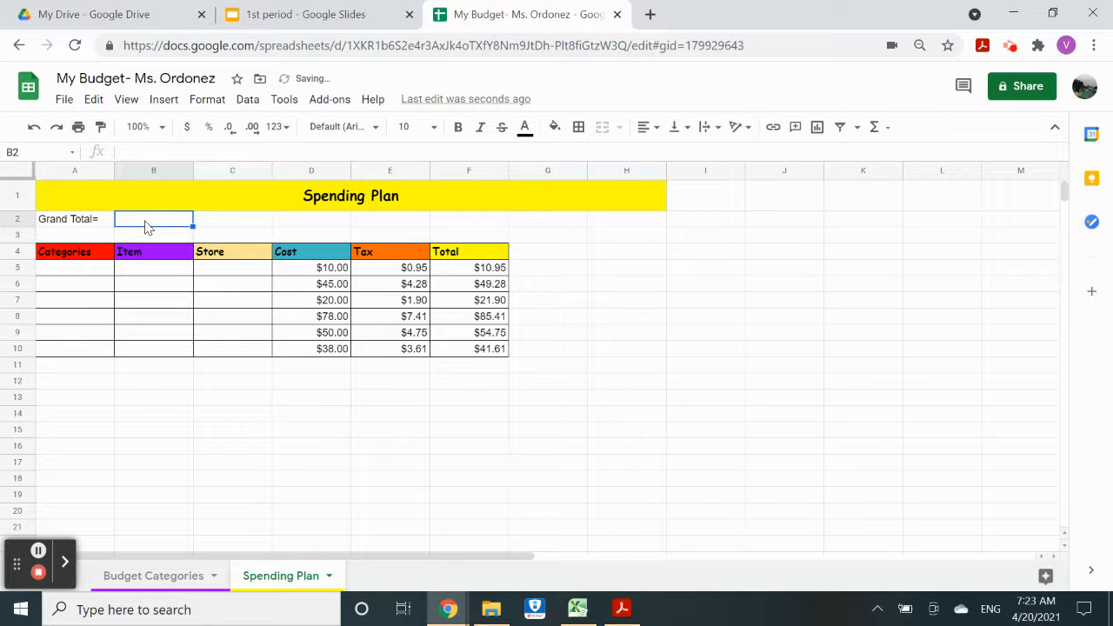
# Step: Review the item totals in F5 through F10 that make up the grand total
pyautogui.click(467, 269)
pyautogui.click(469, 286)
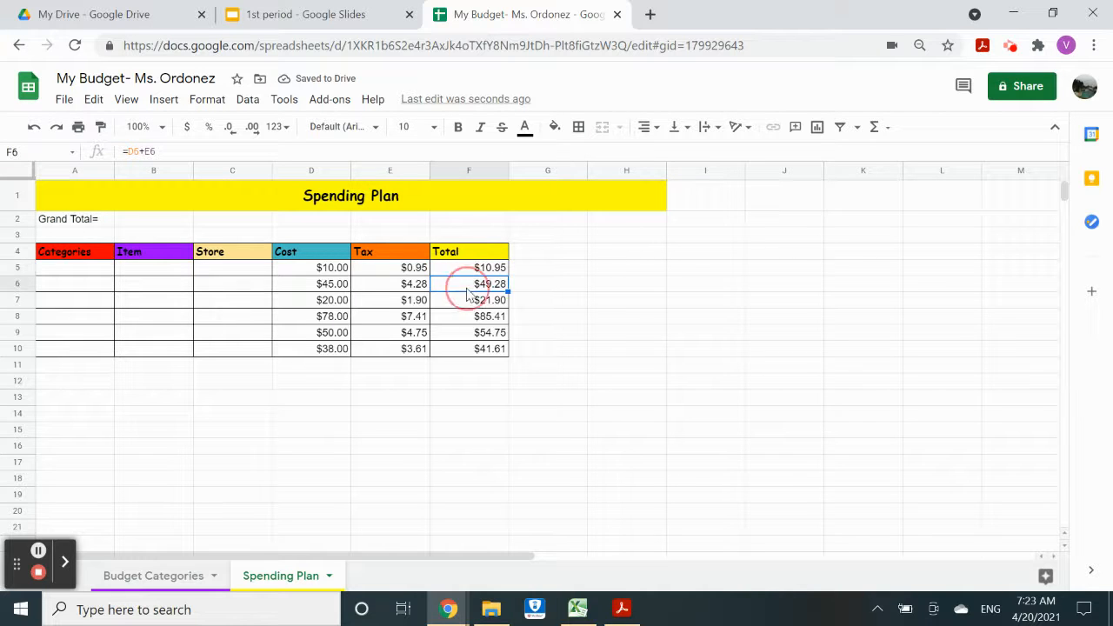
pyautogui.click(470, 301)
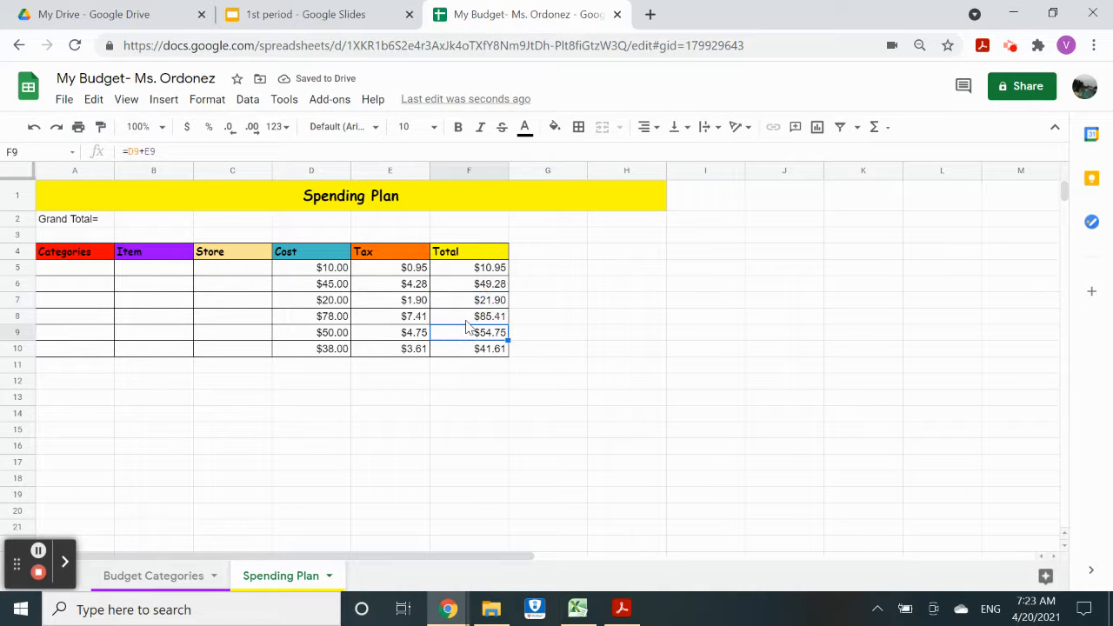
pyautogui.click(474, 348)
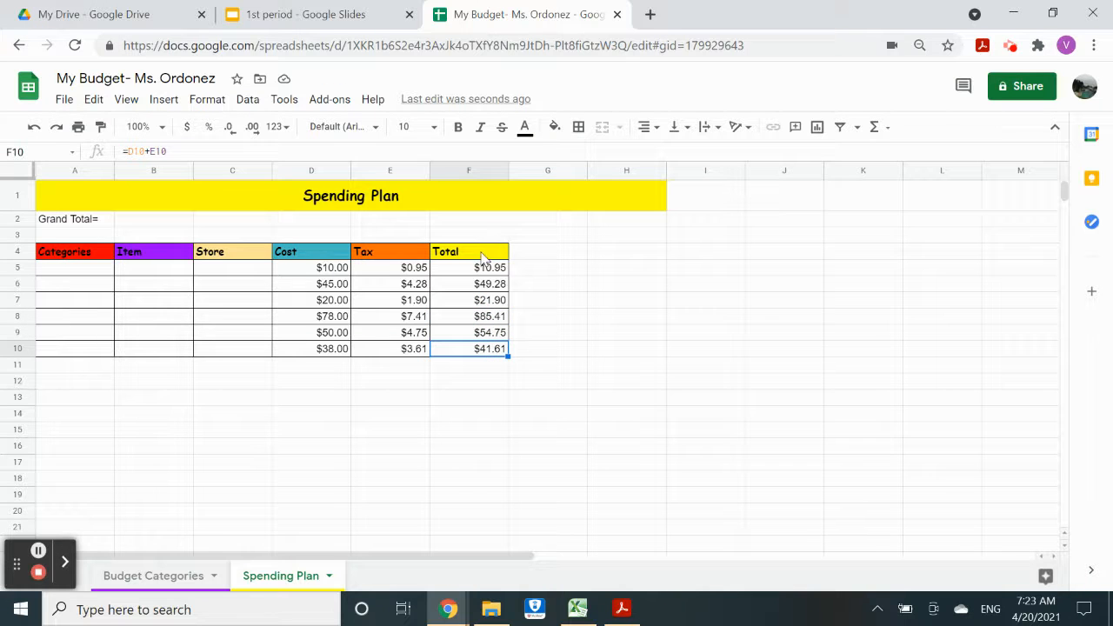
pyautogui.click(171, 209)
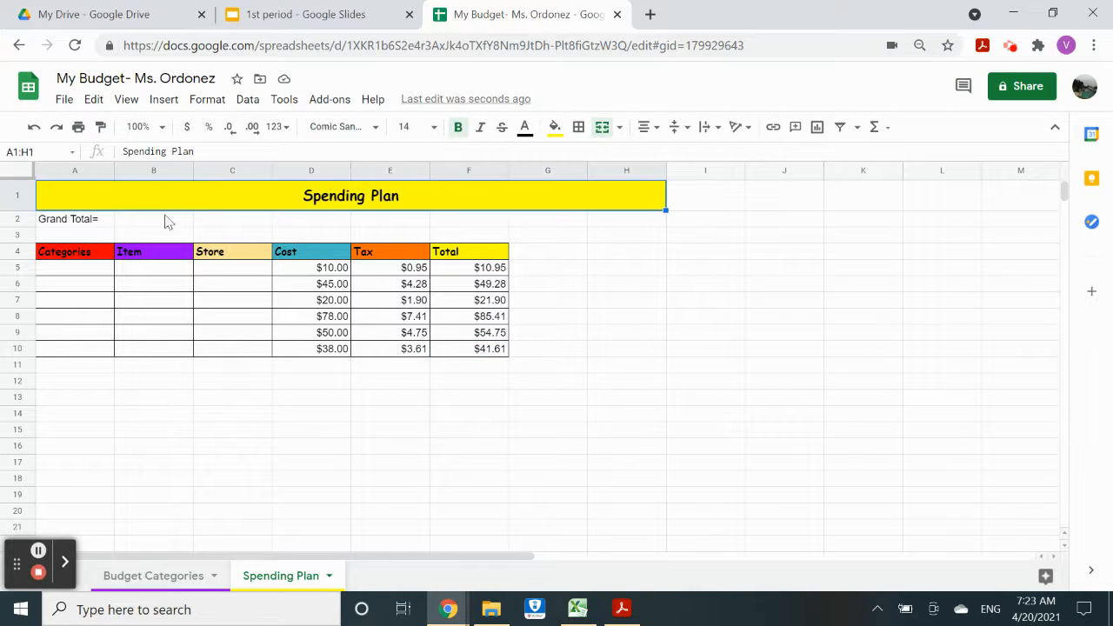
pyautogui.click(161, 222)
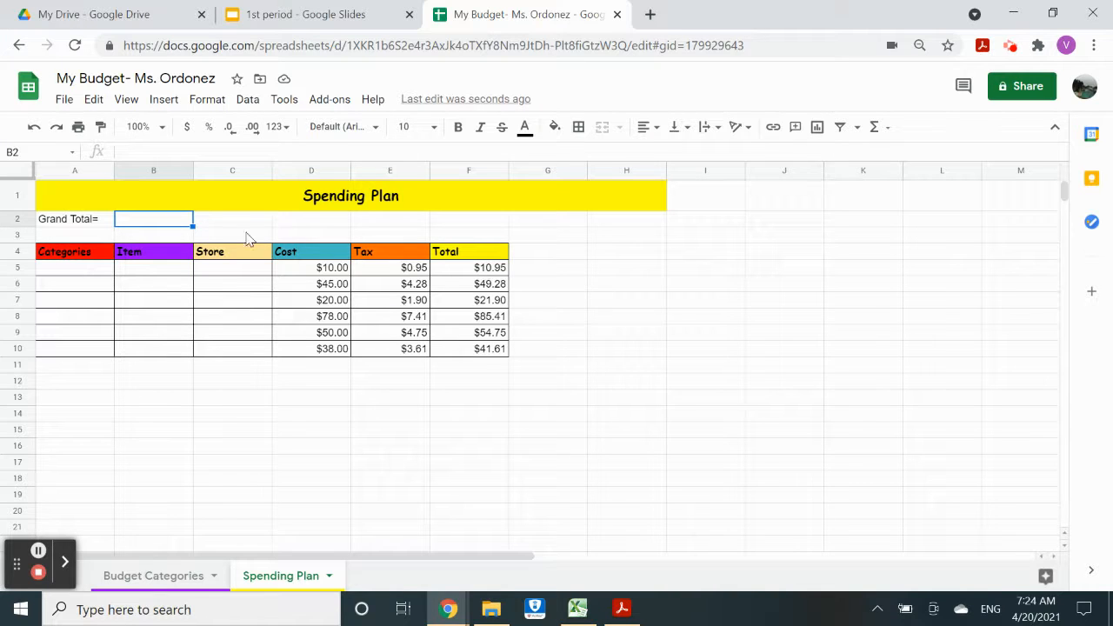
pyautogui.click(105, 222)
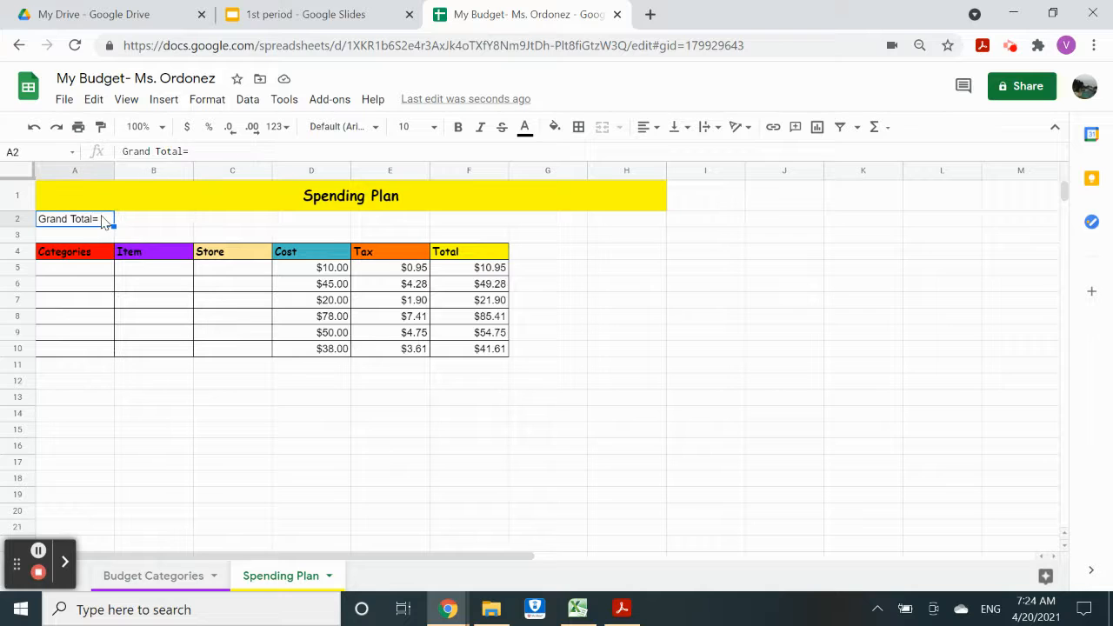
# Step: Calculate the grand total in B2 with the SUM function over the range F5:F10
pyautogui.click(133, 225)
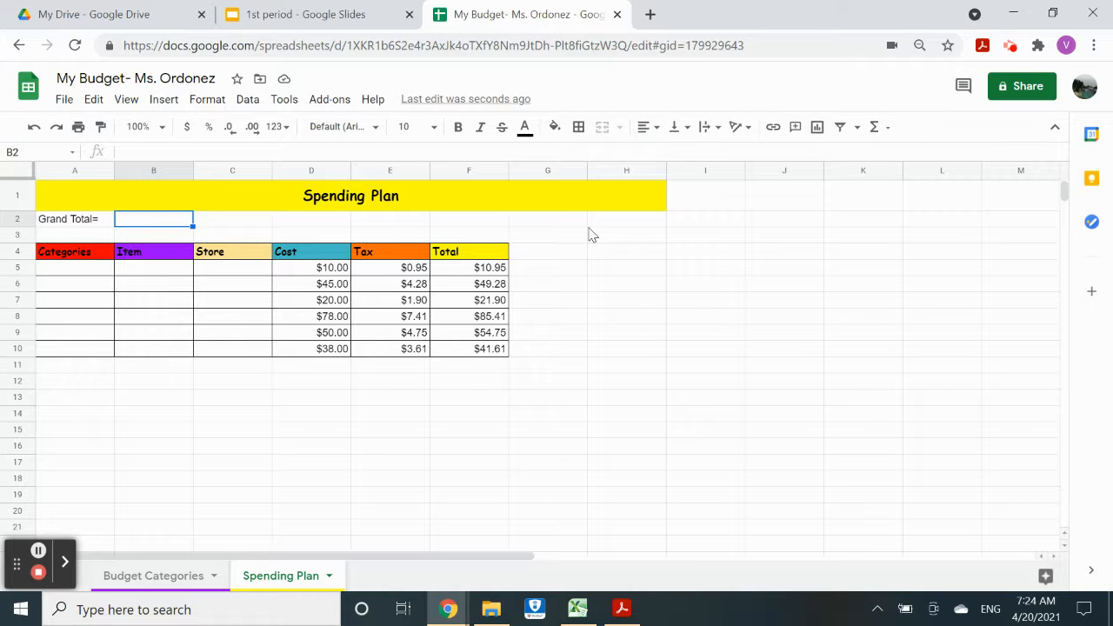
pyautogui.click(874, 128)
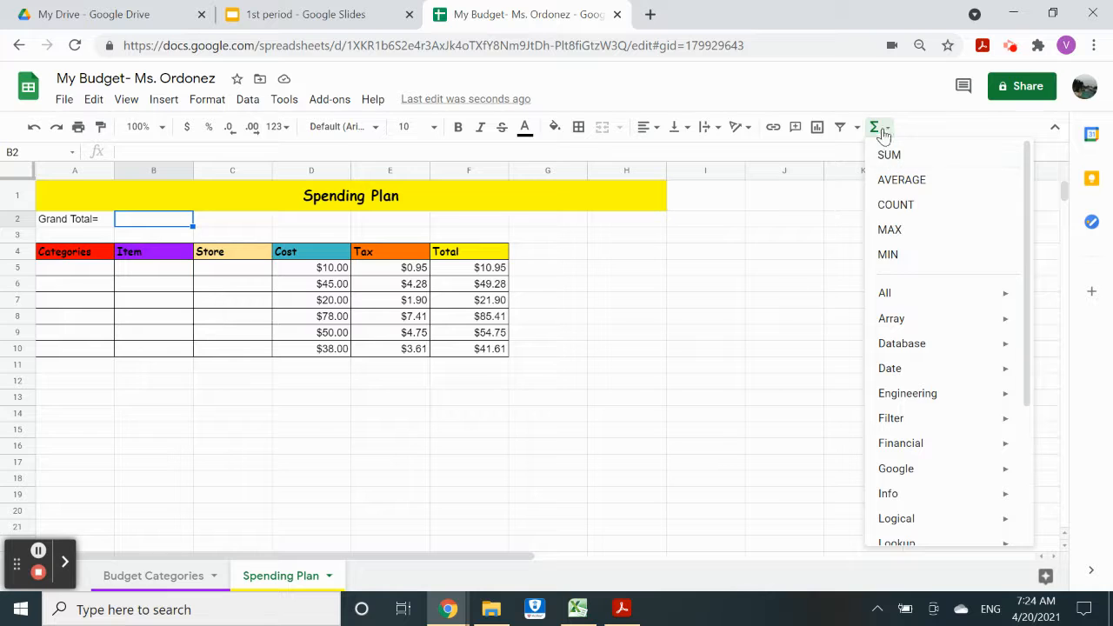
pyautogui.click(888, 156)
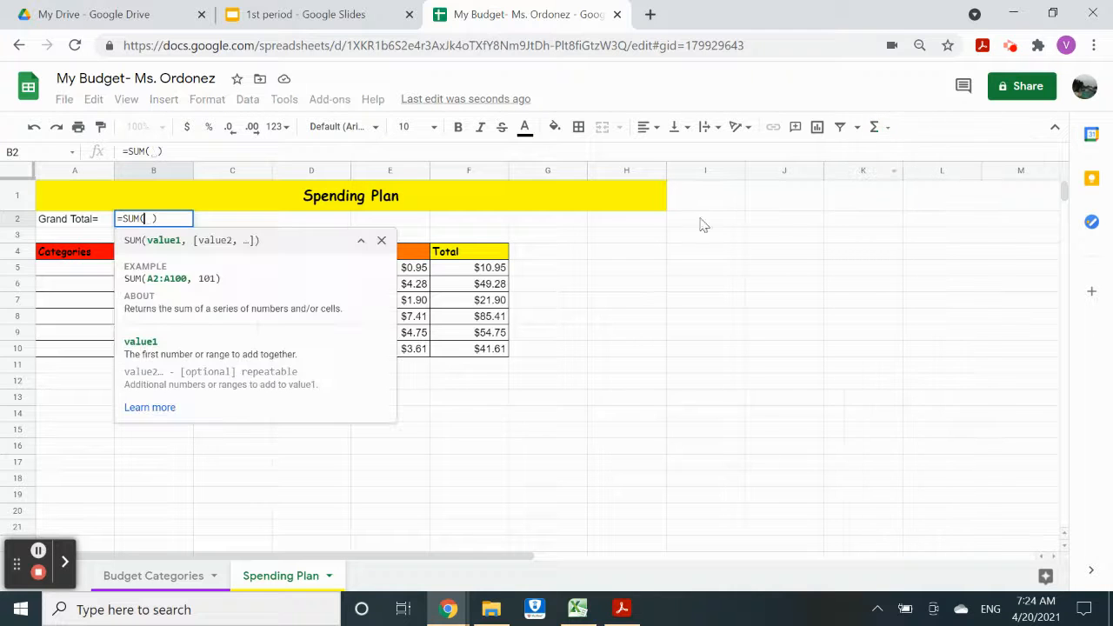
pyautogui.click(463, 274)
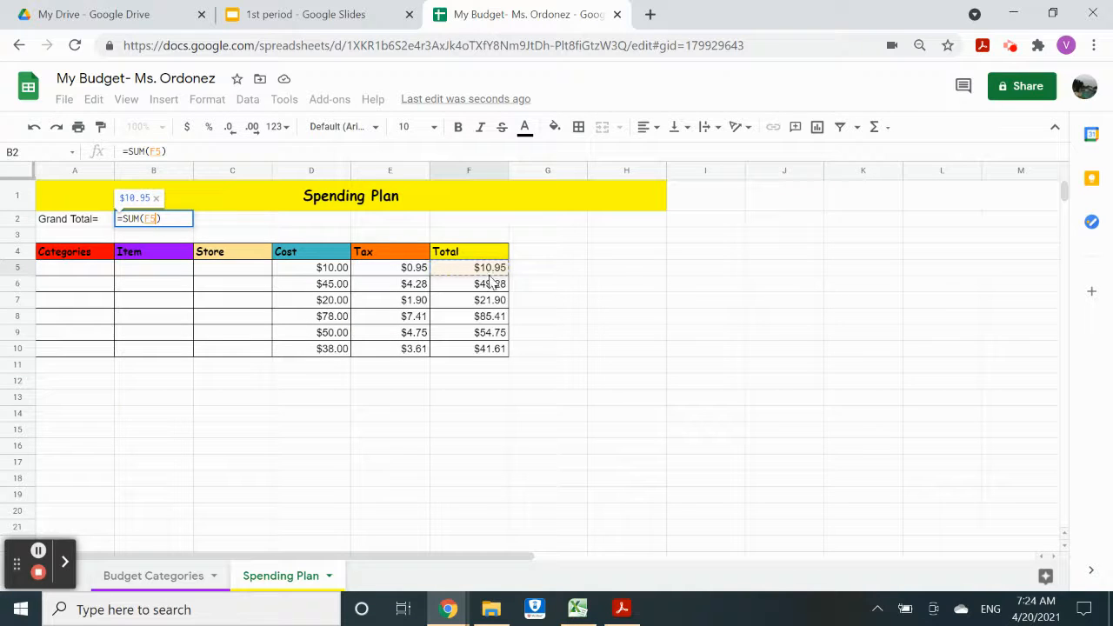
pyautogui.moveTo(491, 274); pyautogui.dragTo(490, 351)
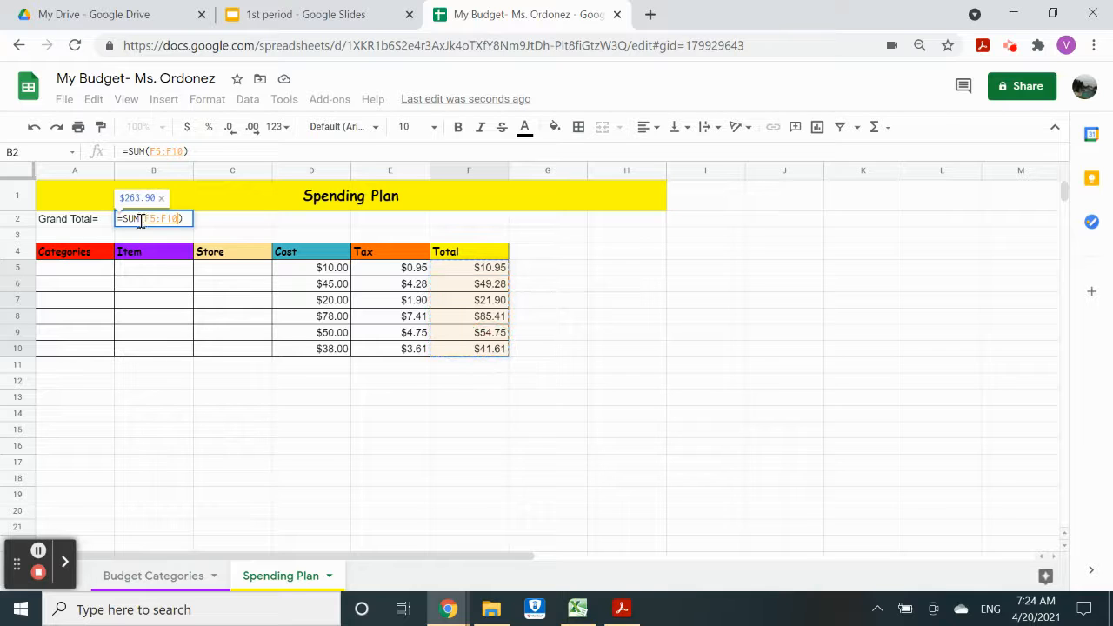
pyautogui.click(220, 228)
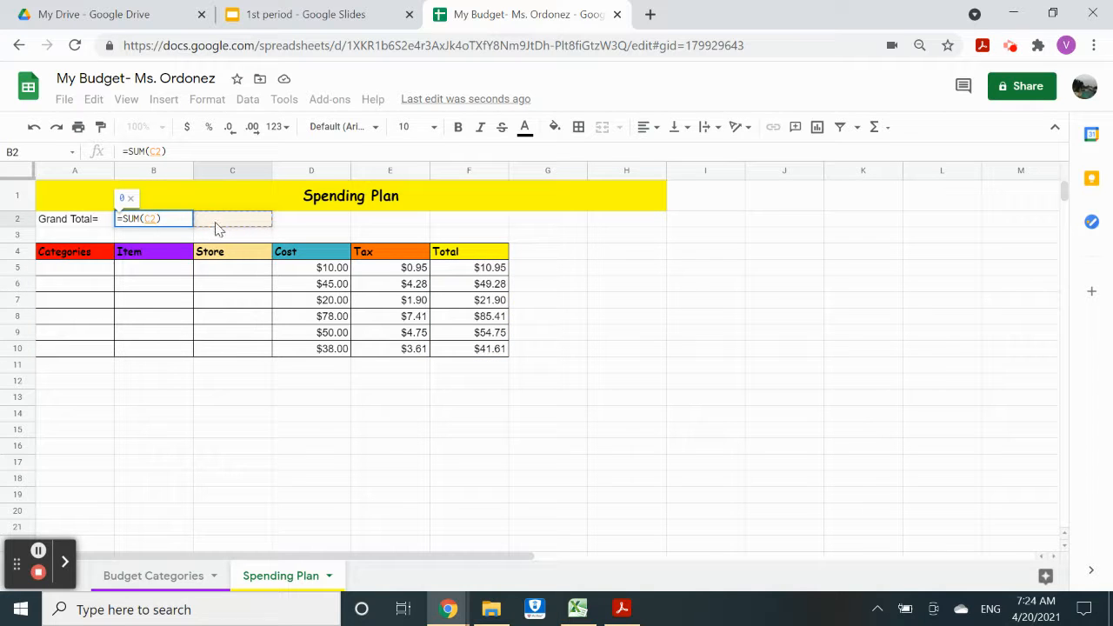
pyautogui.click(454, 267)
pyautogui.click(473, 349)
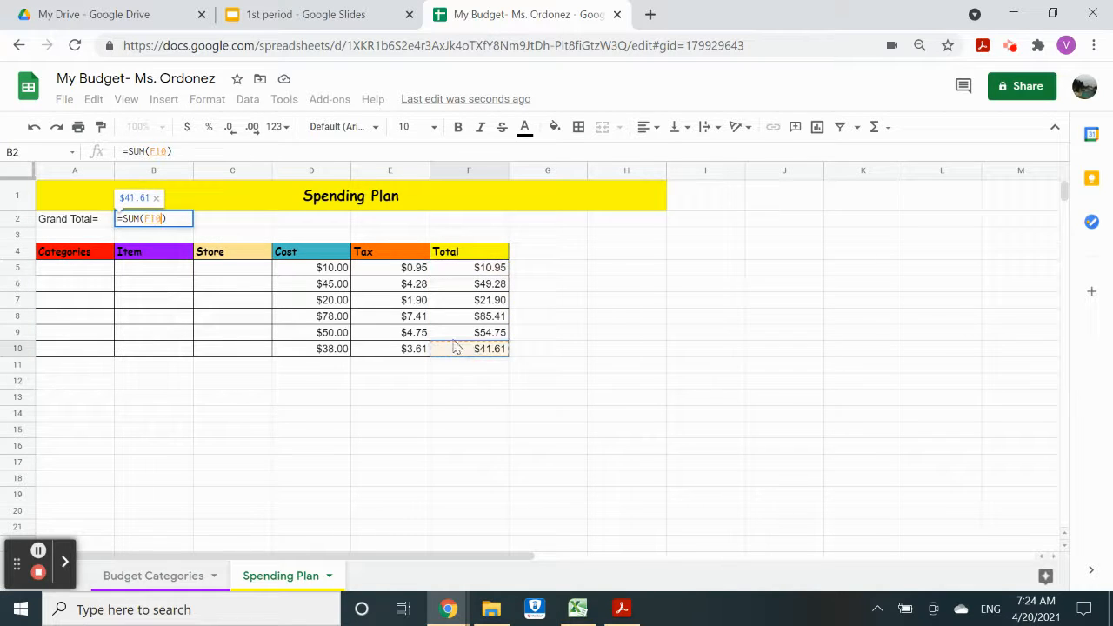
pyautogui.moveTo(454, 272); pyautogui.dragTo(479, 349)
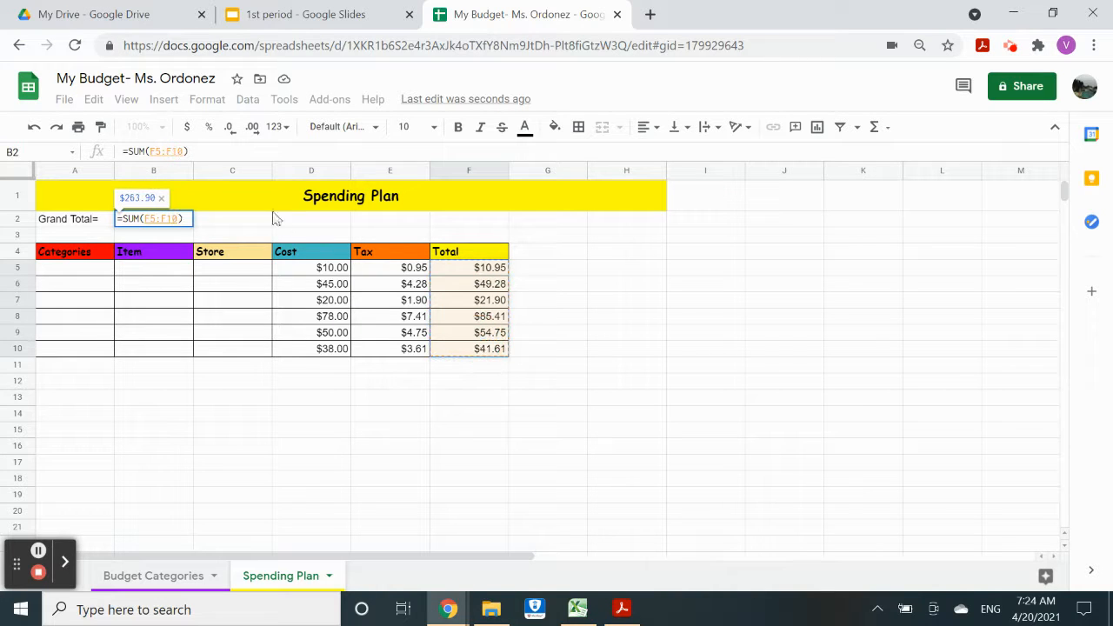
pyautogui.press('Return')
pyautogui.click(154, 221)
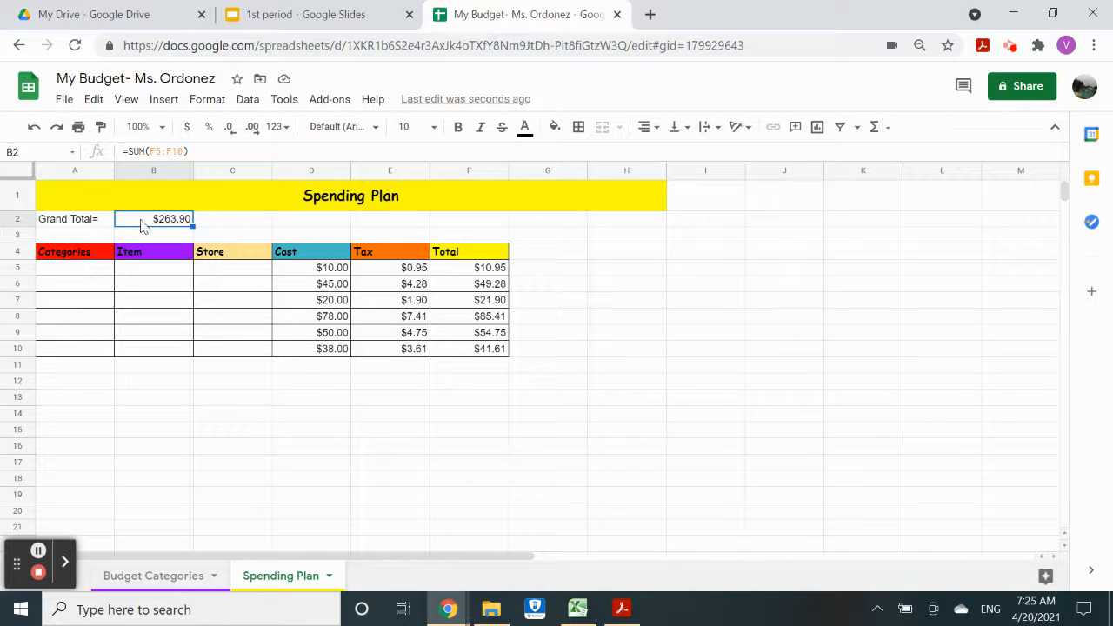
# Step: Set the font of the Grand Total label in A2 to Comic Sans MS
pyautogui.click(89, 226)
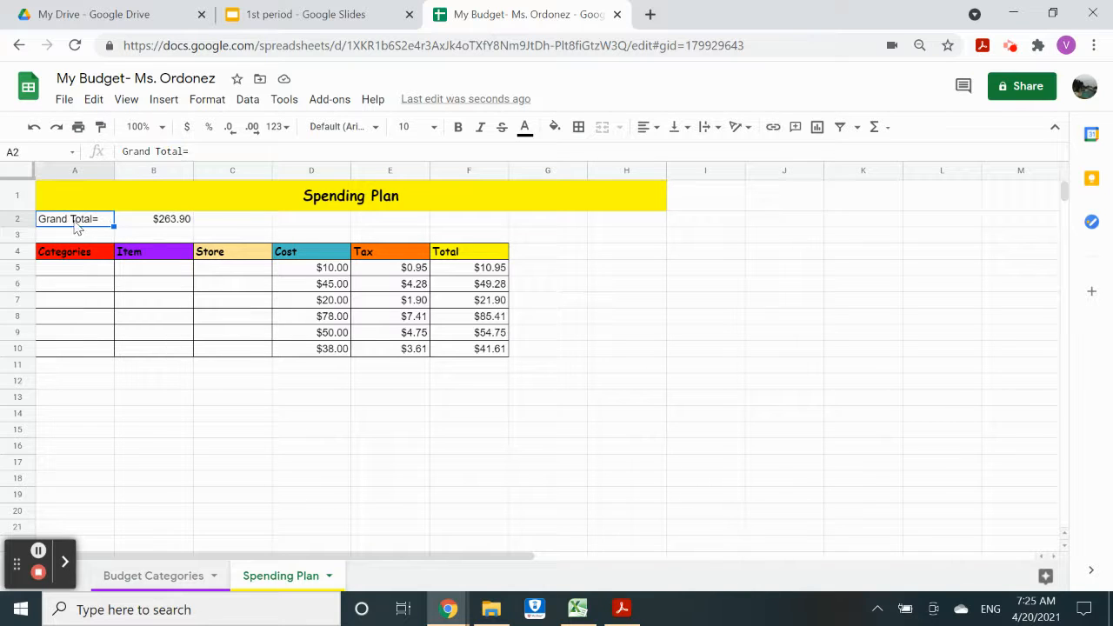
pyautogui.click(131, 223)
pyautogui.click(95, 224)
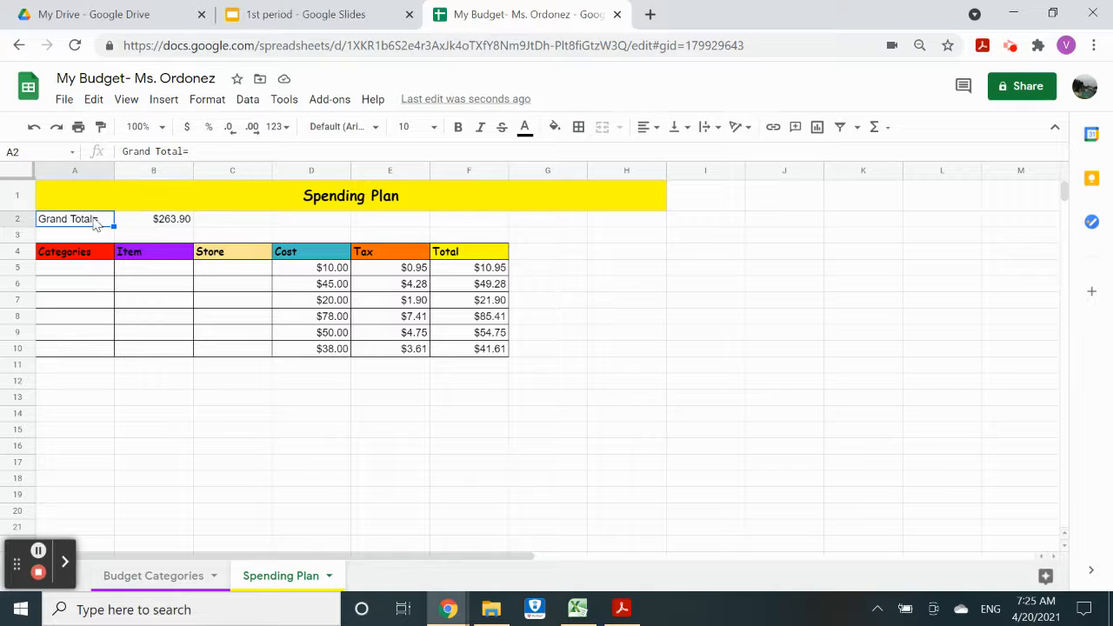
pyautogui.click(357, 127)
pyautogui.click(379, 284)
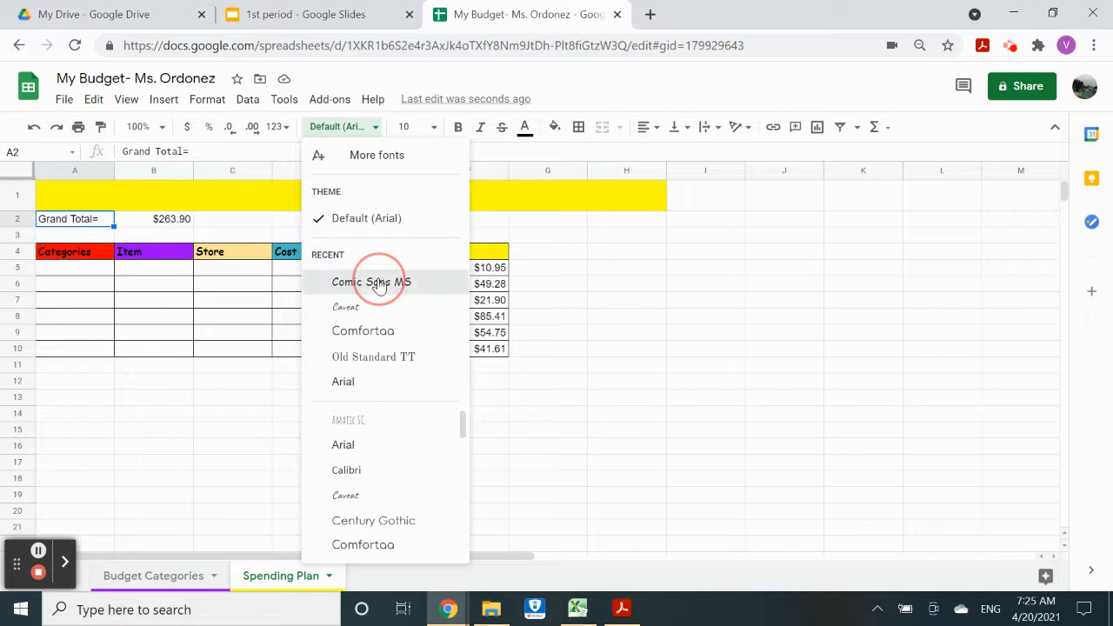
pyautogui.click(39, 551)
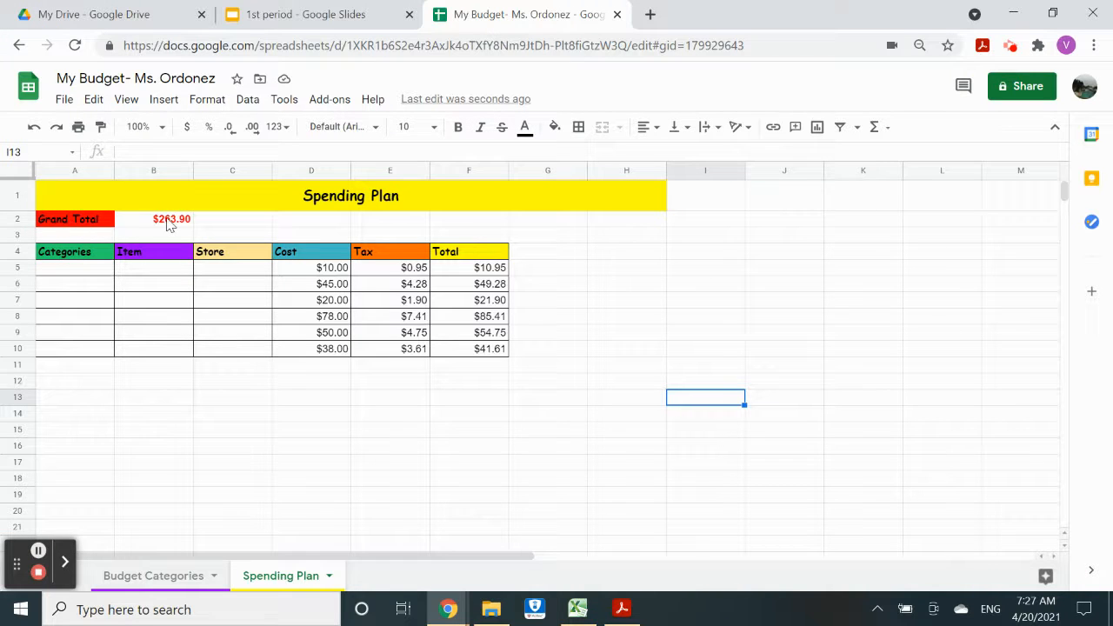
# Step: Examine the grand total cell B2 and its SUM formula
pyautogui.click(152, 222)
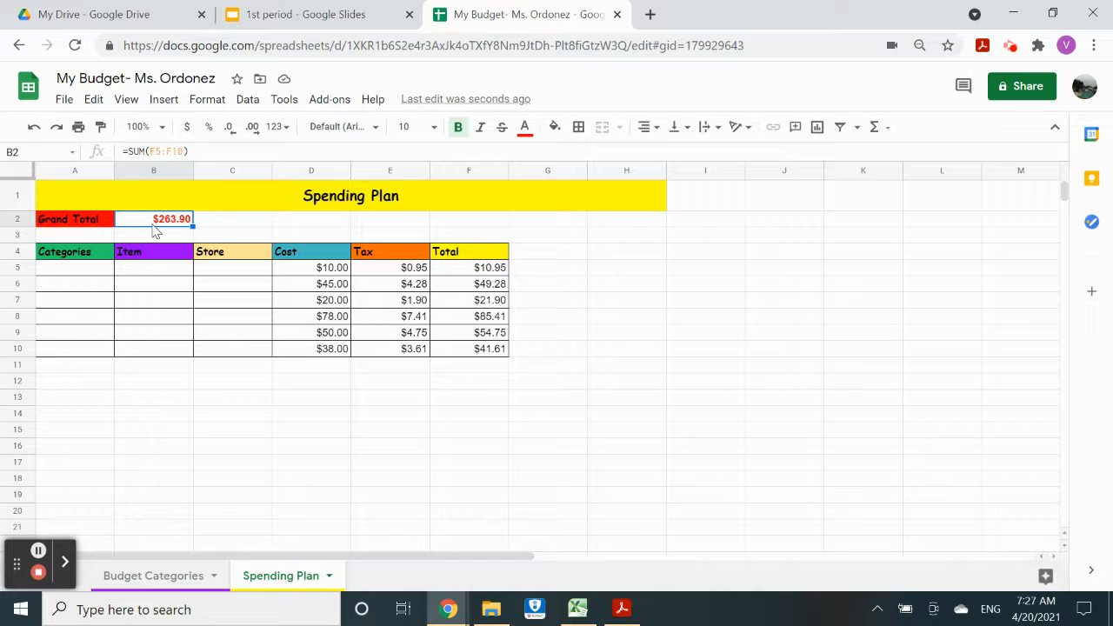
pyautogui.click(208, 225)
pyautogui.click(175, 223)
pyautogui.click(217, 225)
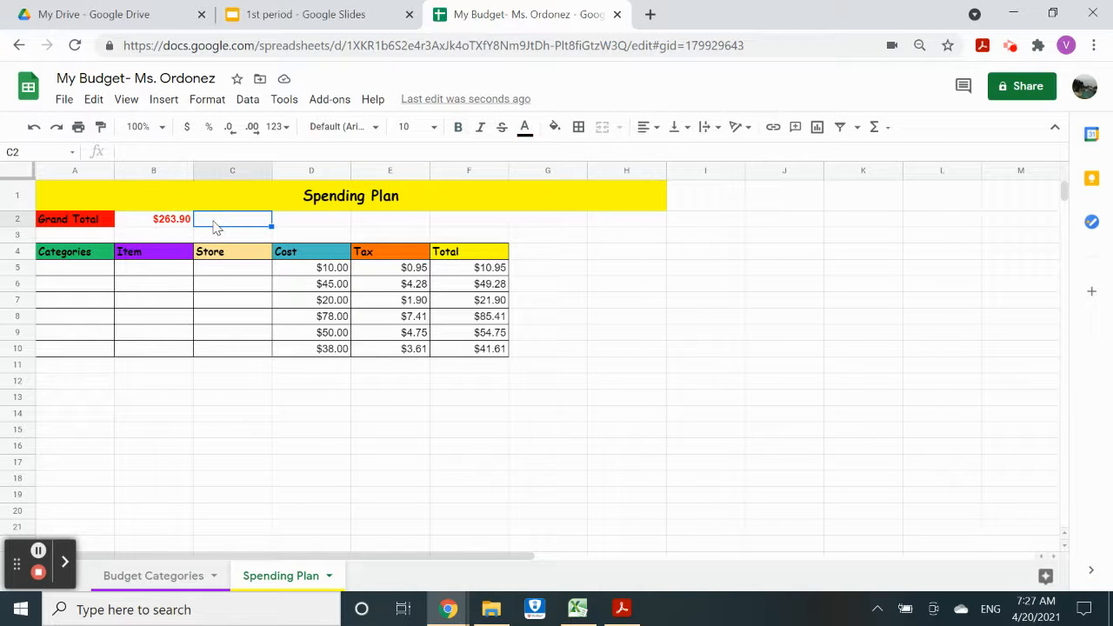
pyautogui.click(167, 225)
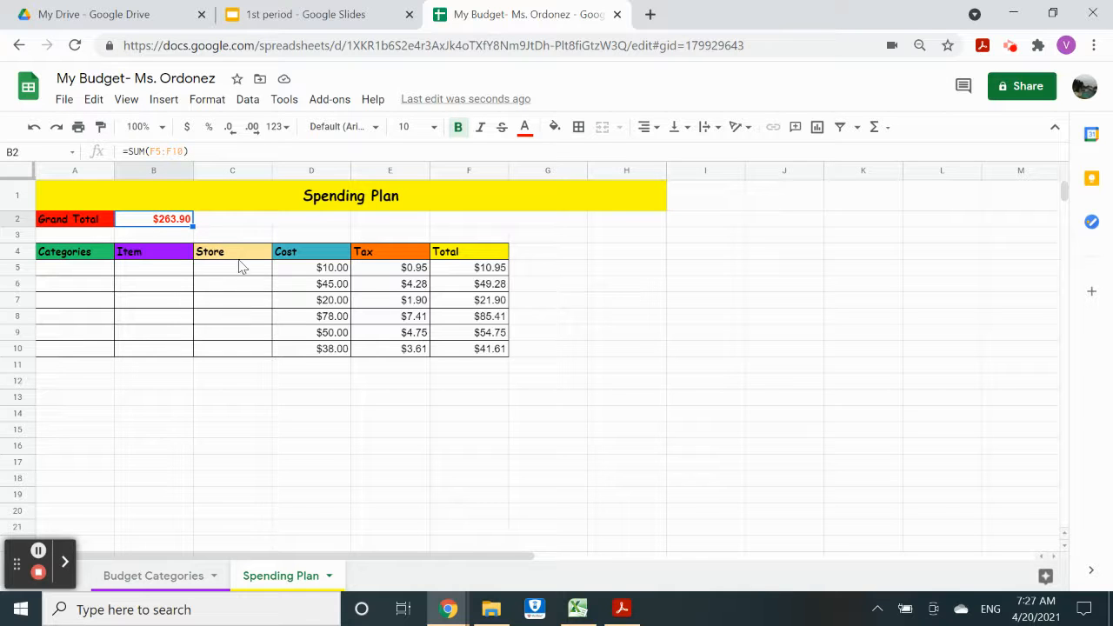
pyautogui.click(217, 226)
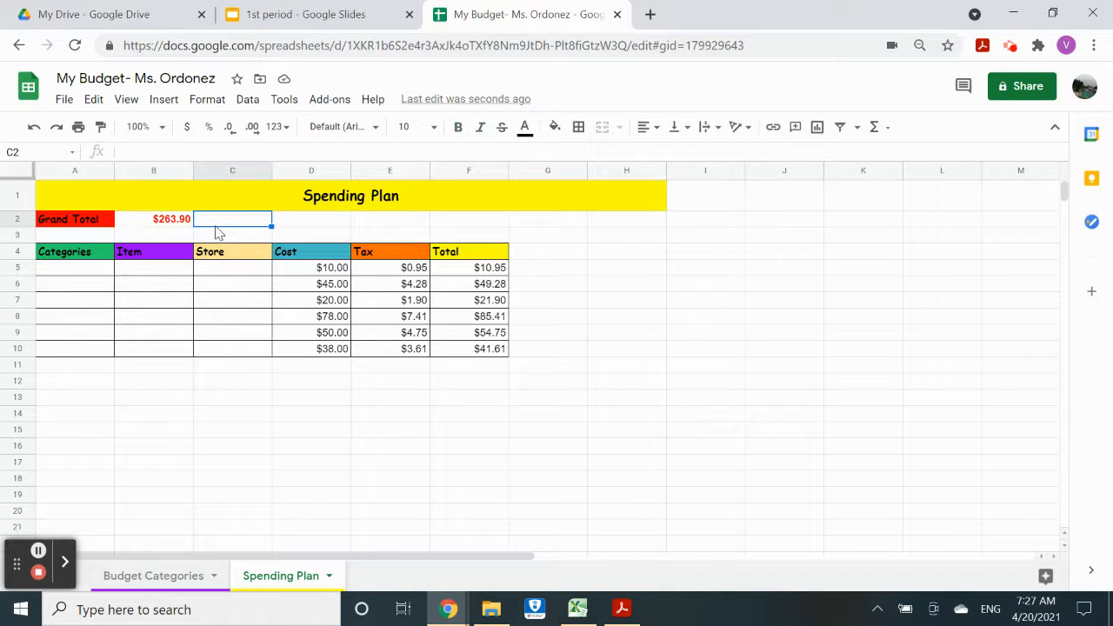
pyautogui.click(217, 386)
pyautogui.click(177, 224)
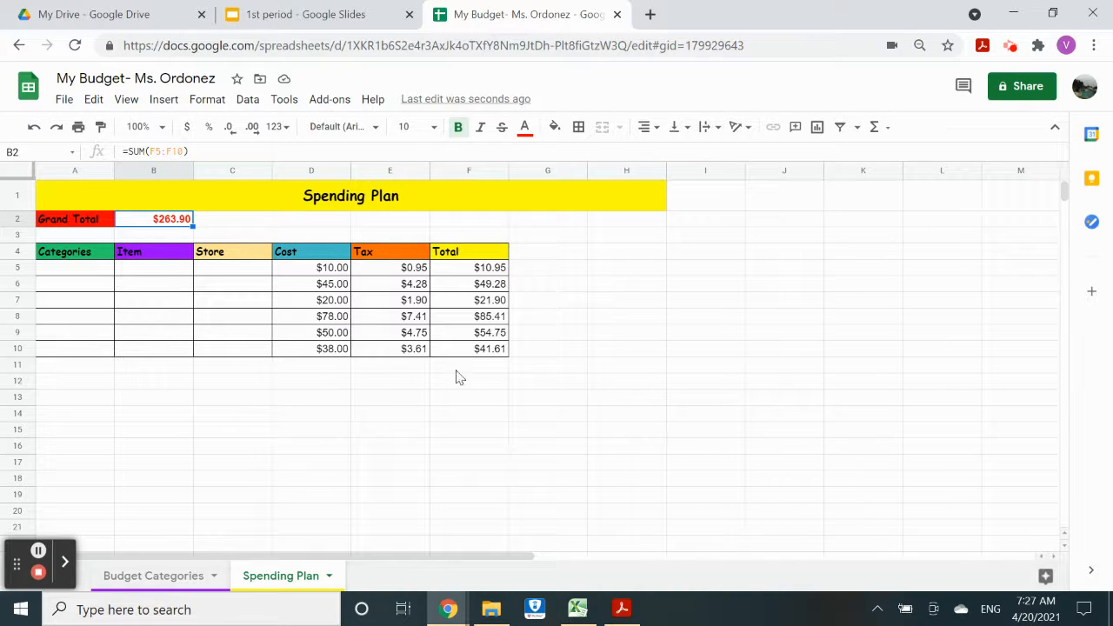
# Step: Switch to the TechnoBudget Workbook PDF in Acrobat Reader and read the instructions for applying conditional formatting to the grand total
pyautogui.click(621, 608)
pyautogui.scroll(4, 581, 436)
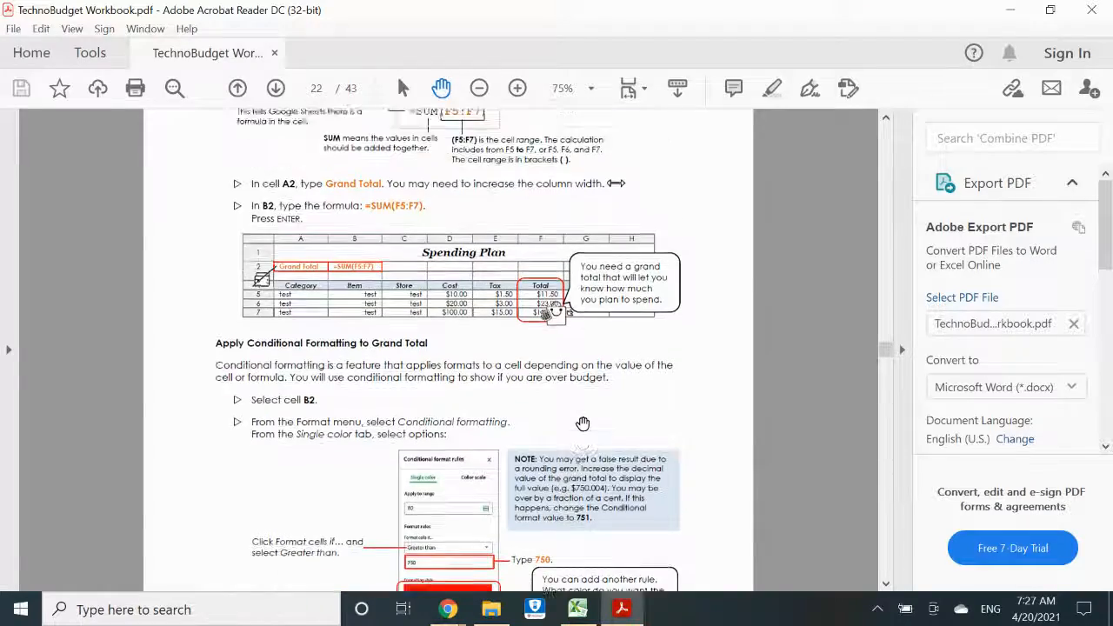
pyautogui.scroll(10, 581, 436)
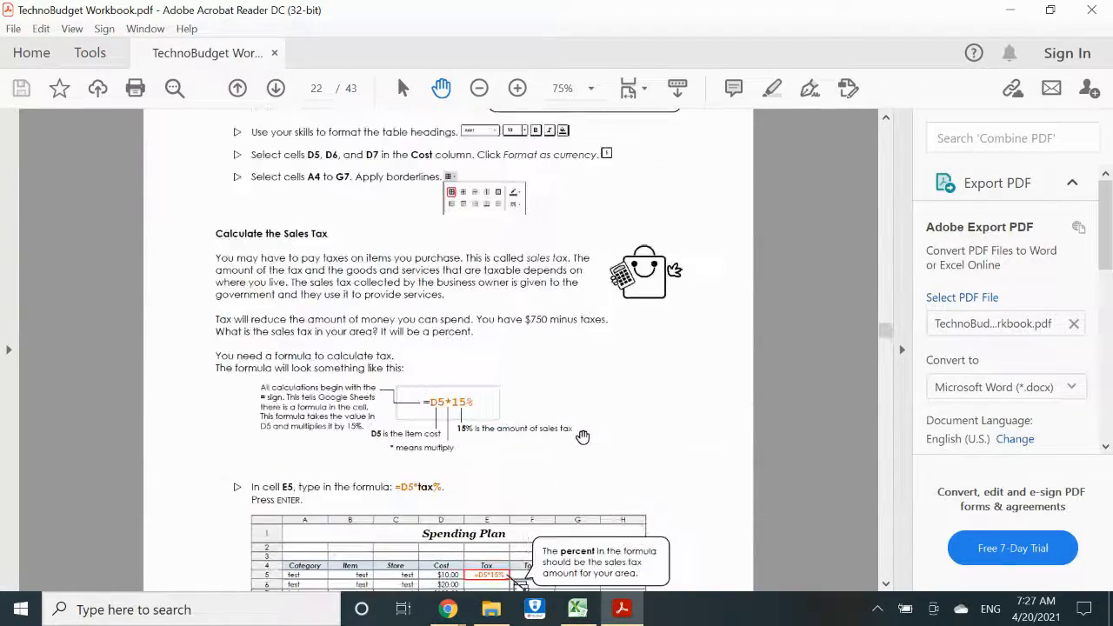
pyautogui.scroll(4, 500, 426)
pyautogui.scroll(-8, 495, 442)
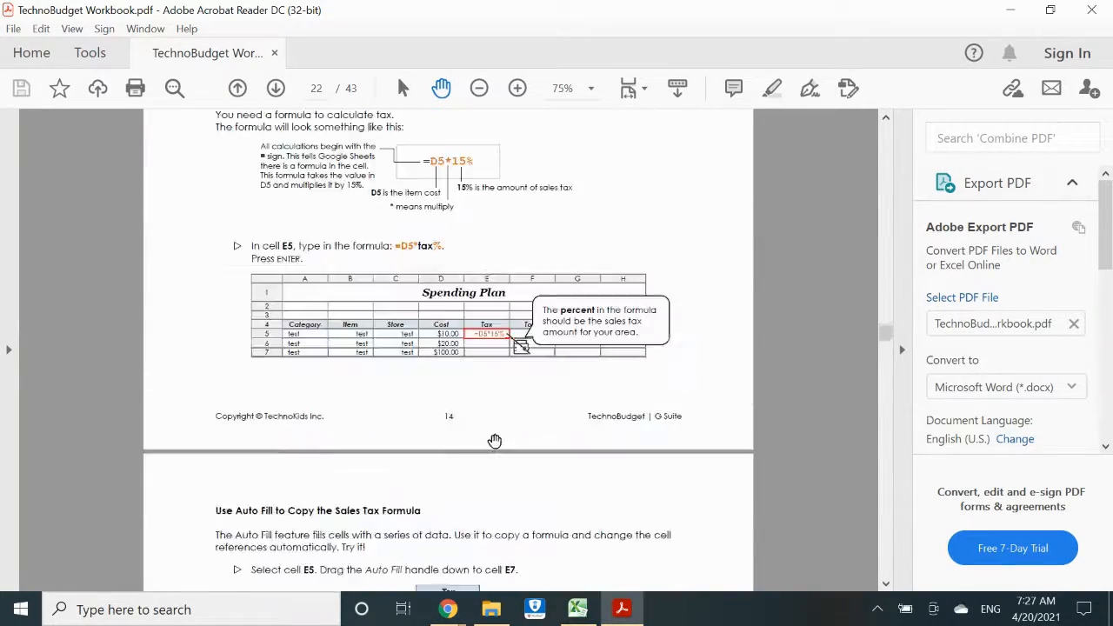
pyautogui.scroll(-10, 479, 229)
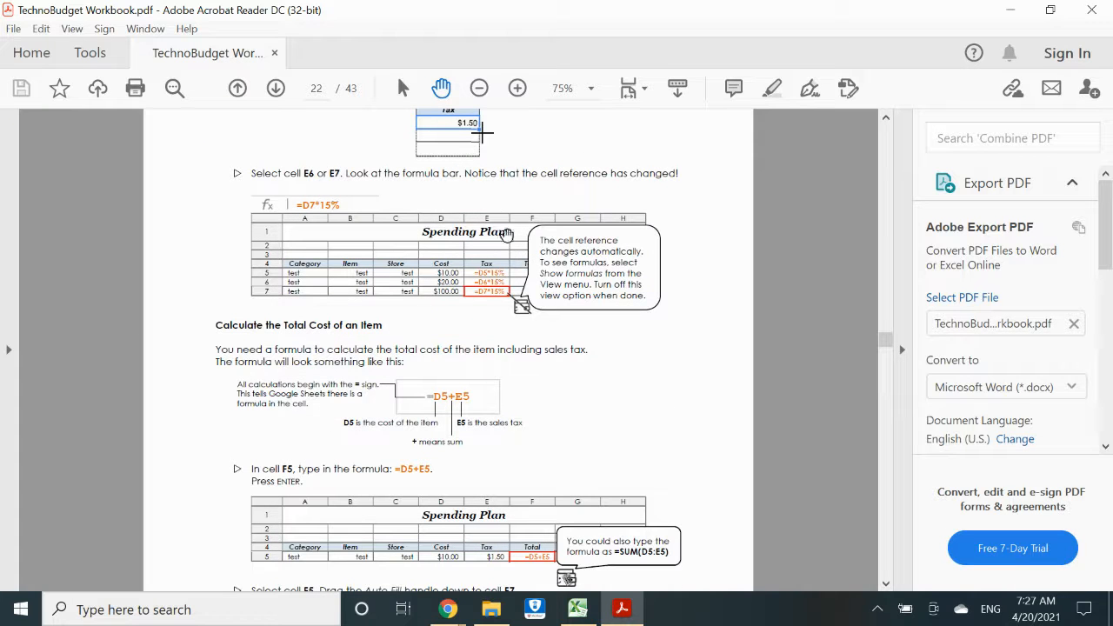
pyautogui.scroll(-10, 490, 319)
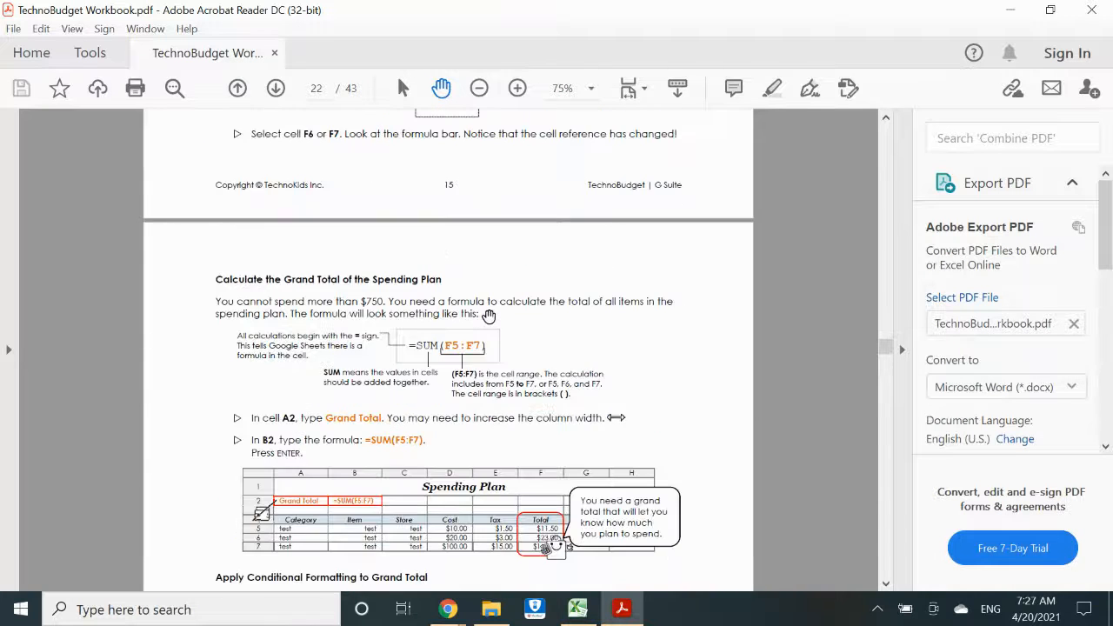
pyautogui.scroll(-8, 488, 315)
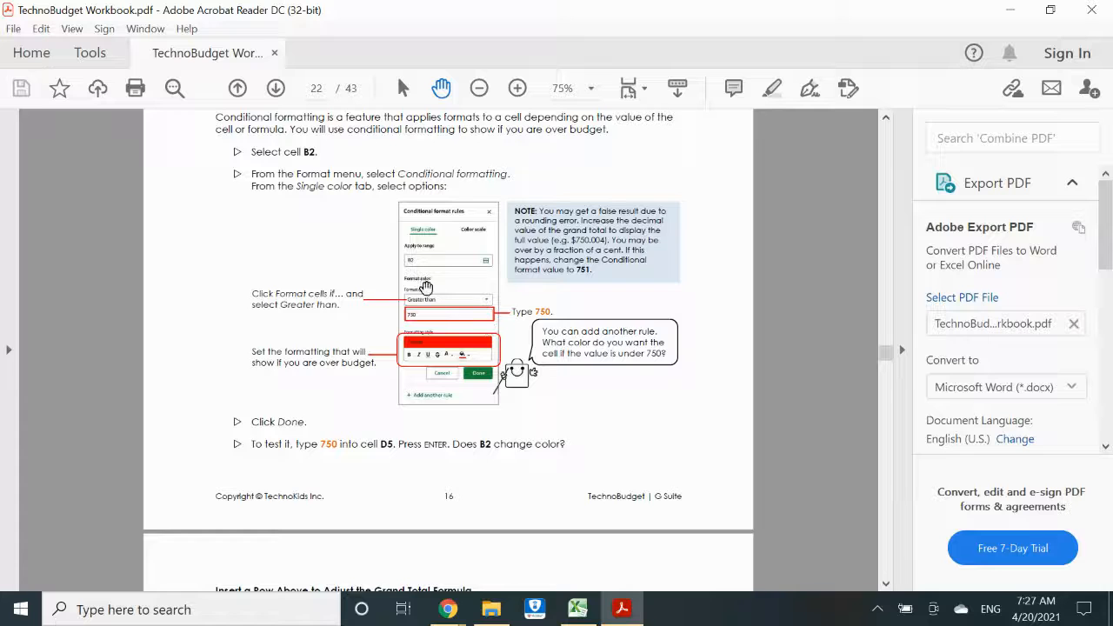
pyautogui.scroll(7, 392, 250)
pyautogui.scroll(-1, 310, 403)
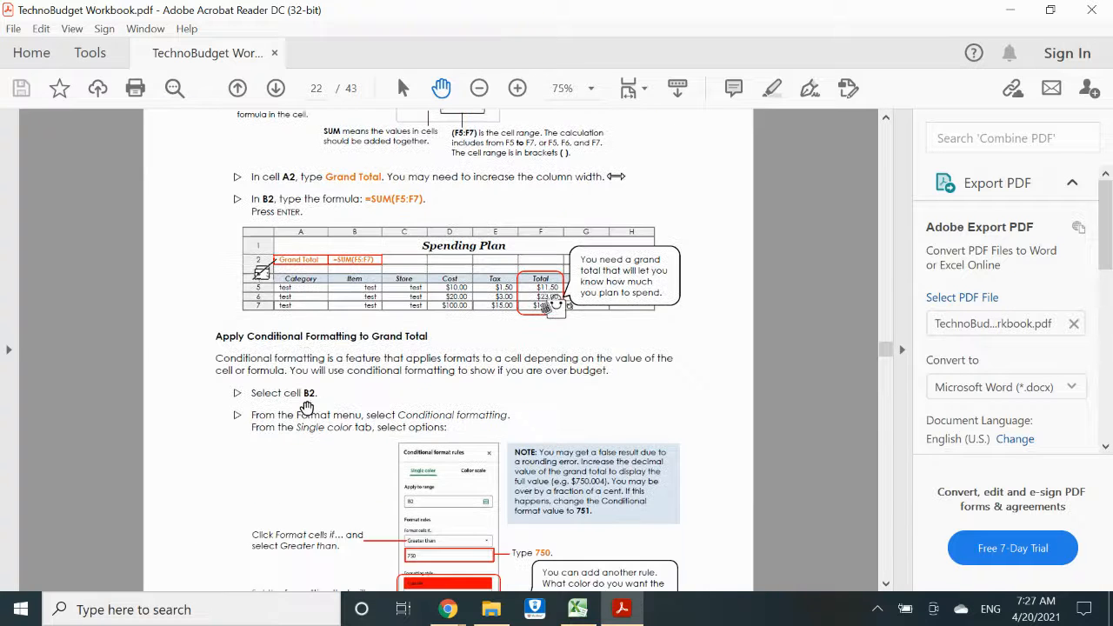
# Step: Read the workbook's instructions for applying single-color conditional formatting to cell B2
pyautogui.scroll(-6, 374, 329)
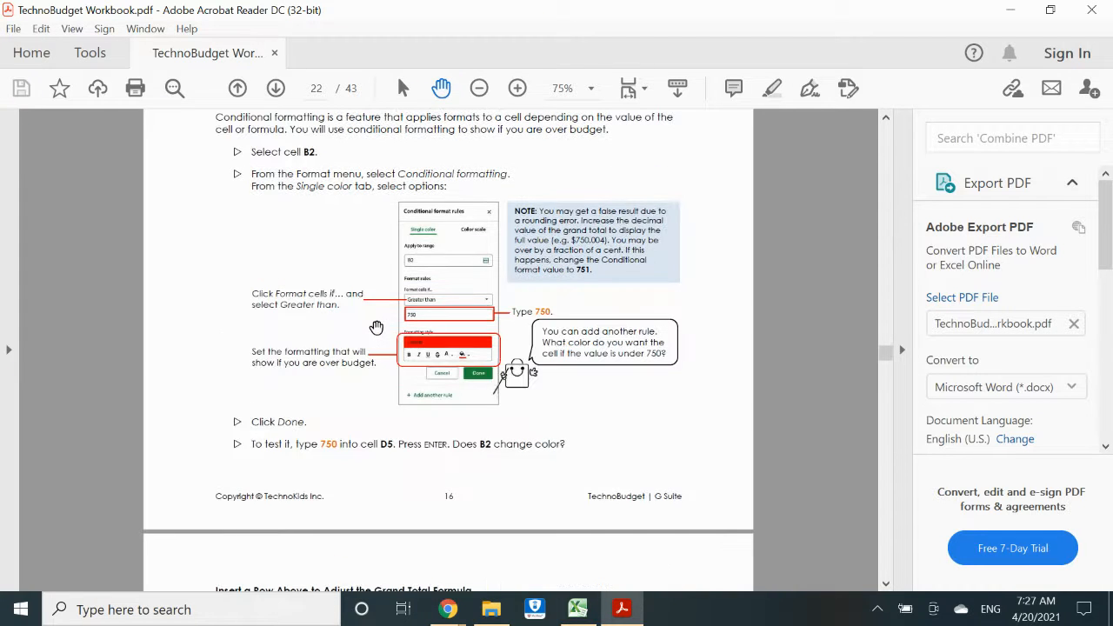
pyautogui.scroll(5, 376, 327)
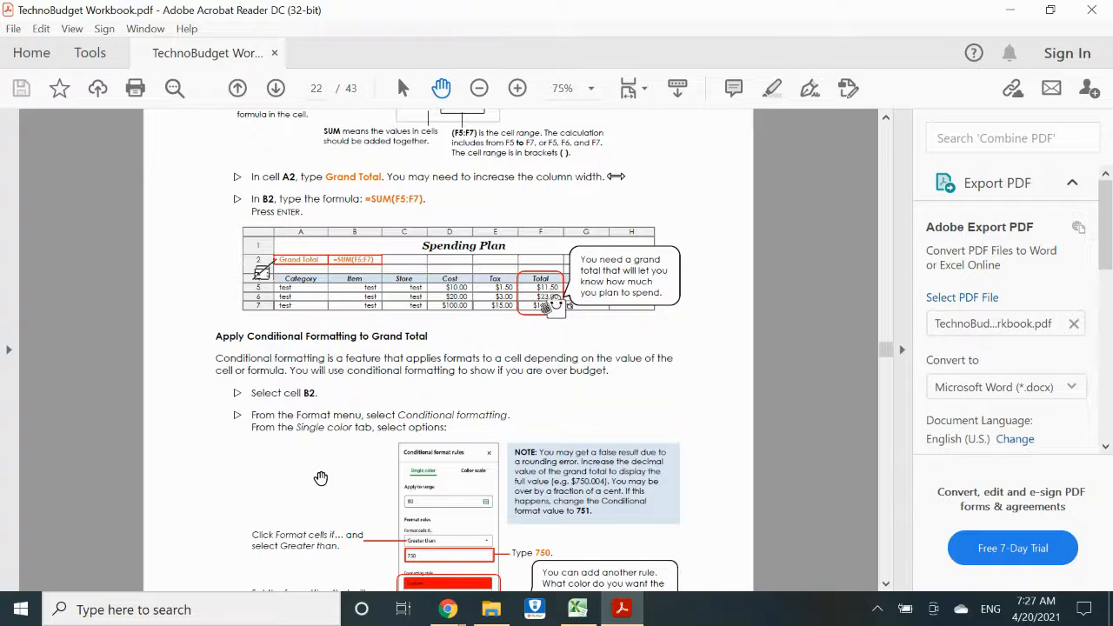
pyautogui.scroll(-1, 331, 478)
pyautogui.scroll(-1, 310, 434)
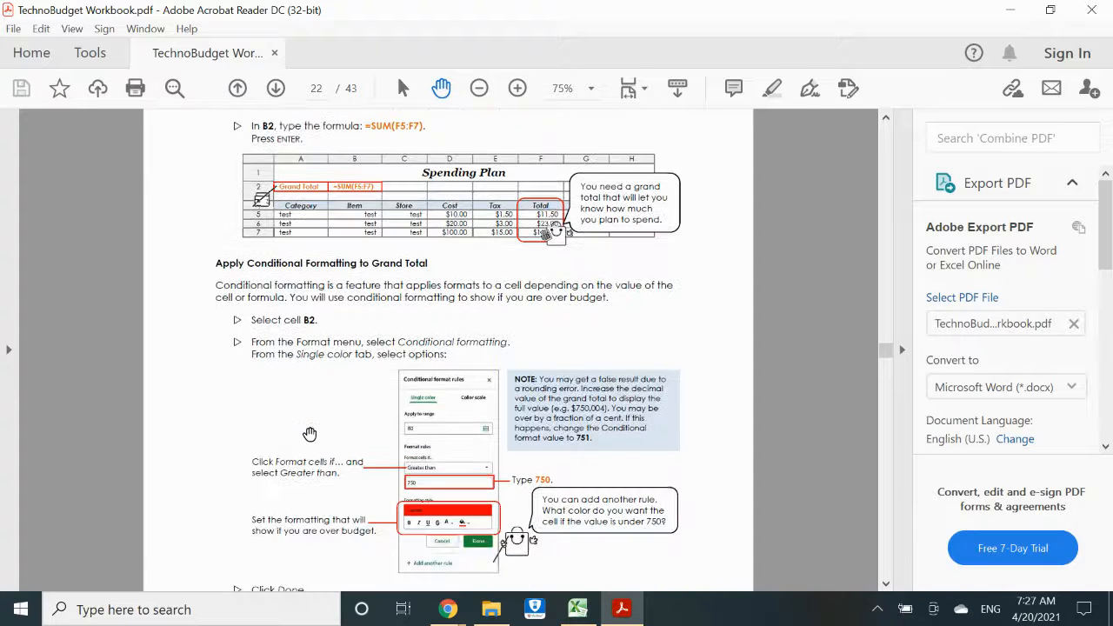
pyautogui.scroll(-1, 310, 434)
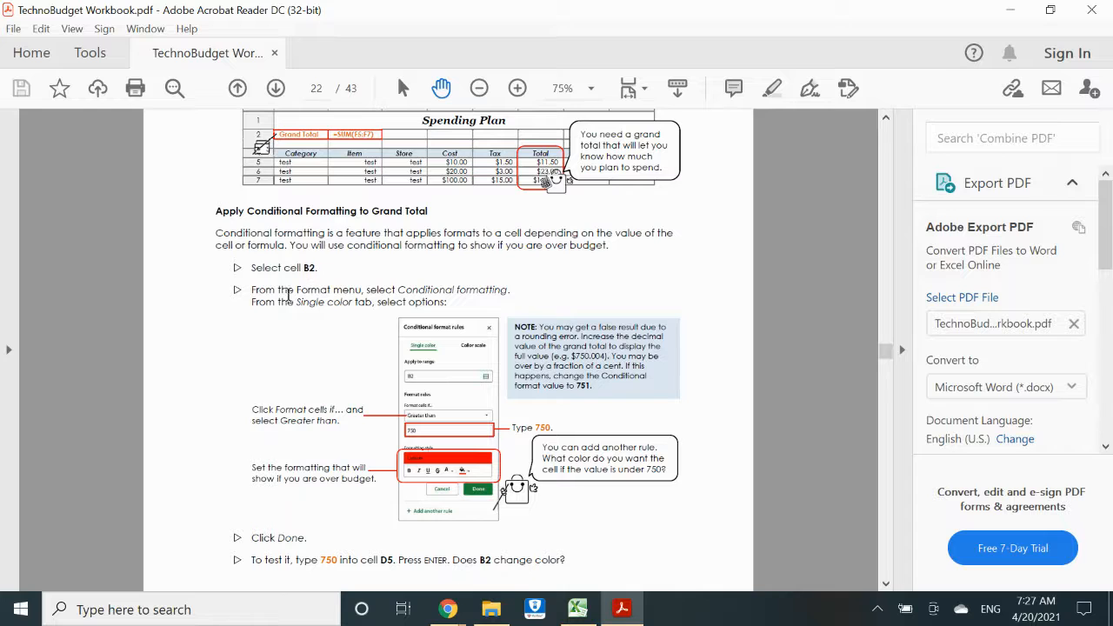
pyautogui.moveTo(298, 293); pyautogui.dragTo(462, 302)
pyautogui.click(461, 303)
# Step: Switch to the My Budget spreadsheet in Chrome and give B2 a conditional formatting rule for values greater than 750
pyautogui.moveTo(447, 609)
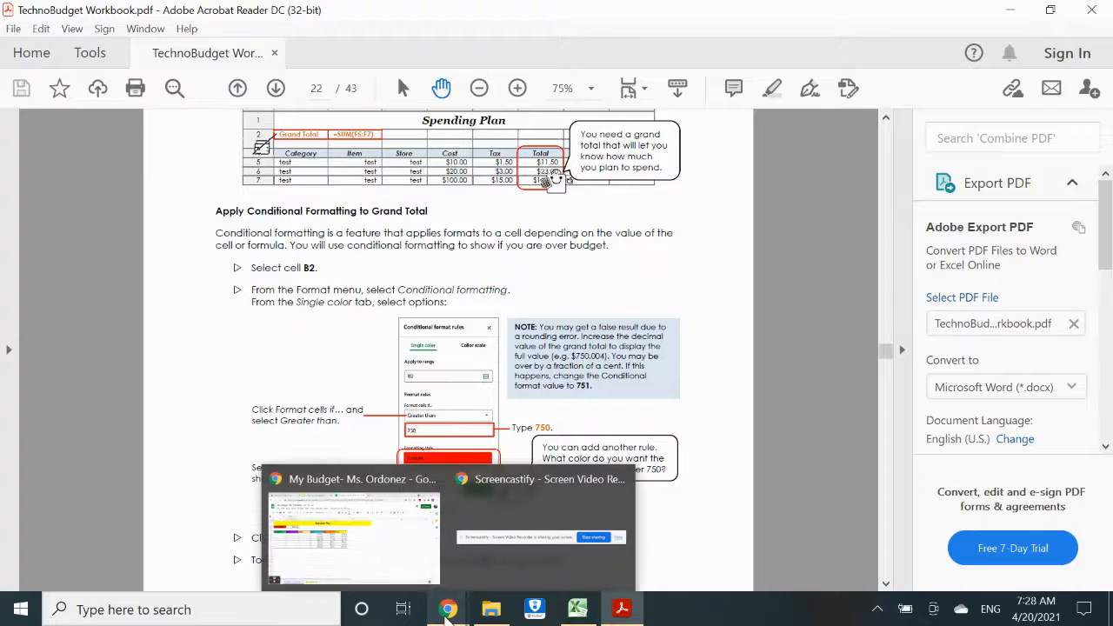
pyautogui.click(348, 522)
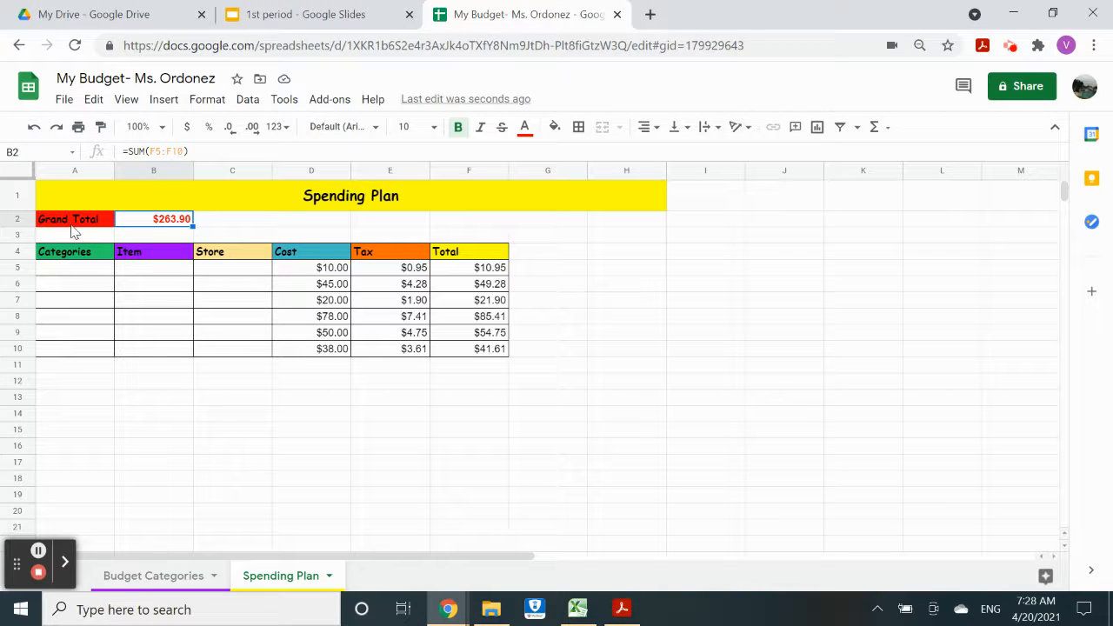
pyautogui.click(199, 101)
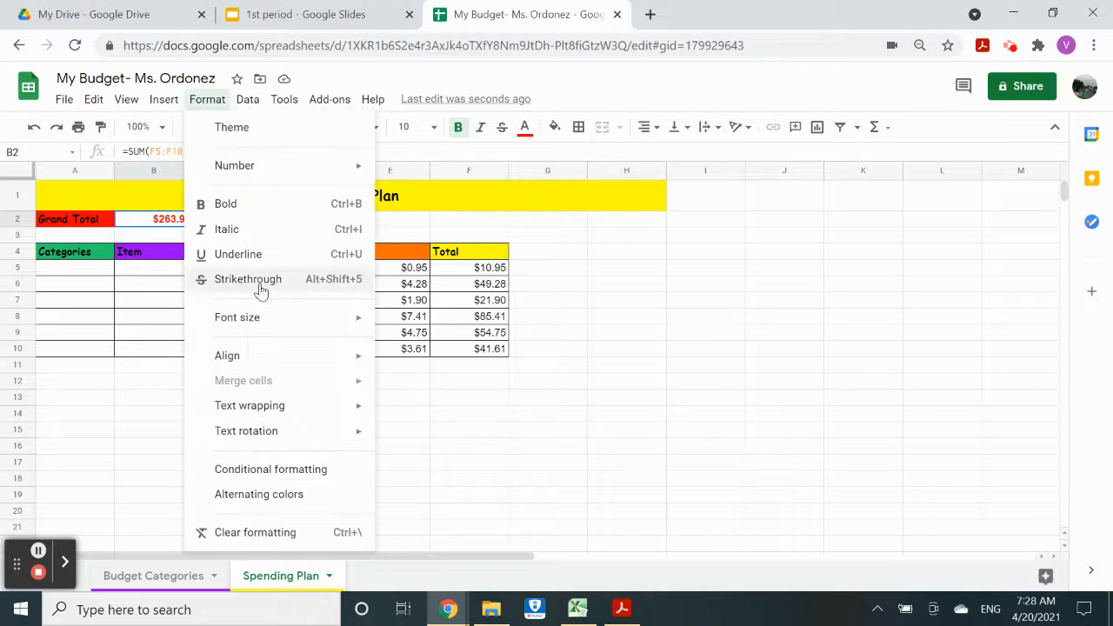
pyautogui.click(292, 477)
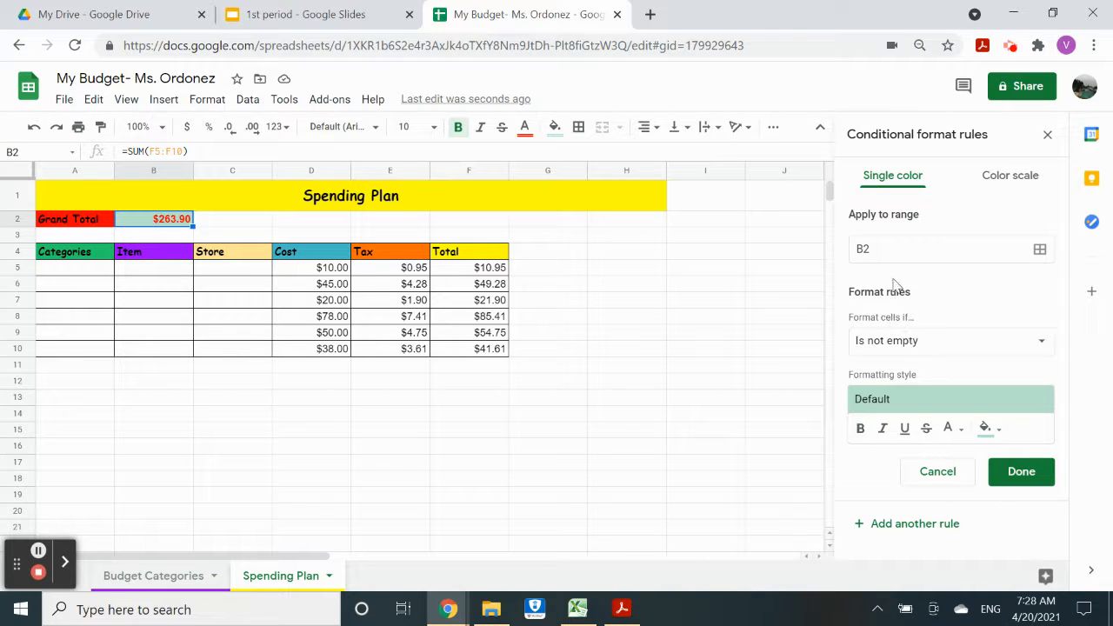
pyautogui.click(931, 345)
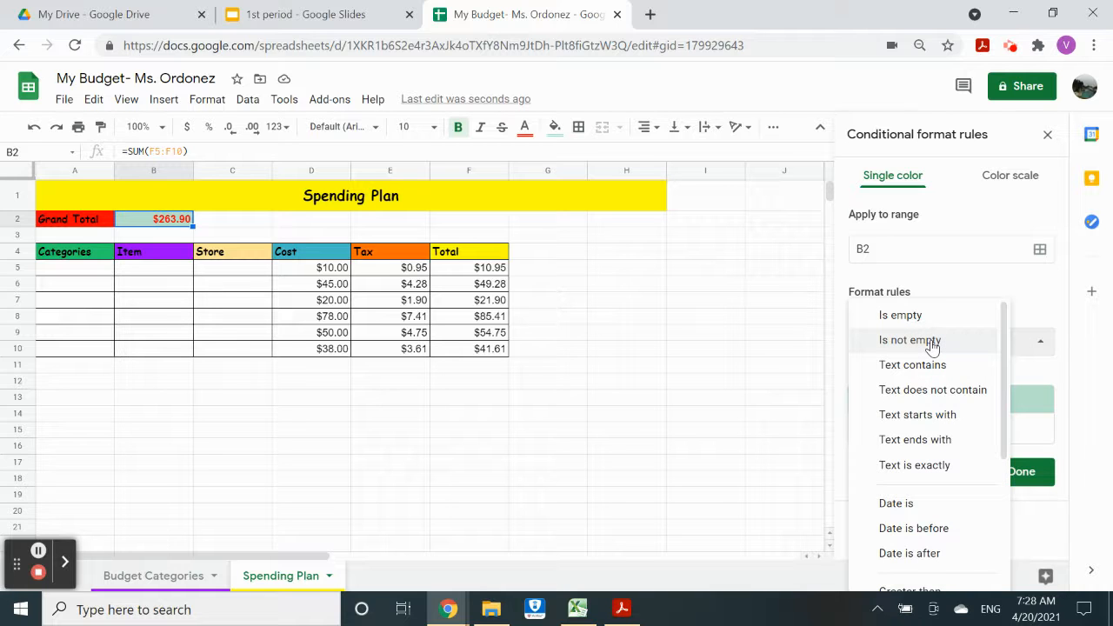
pyautogui.scroll(-2, 935, 518)
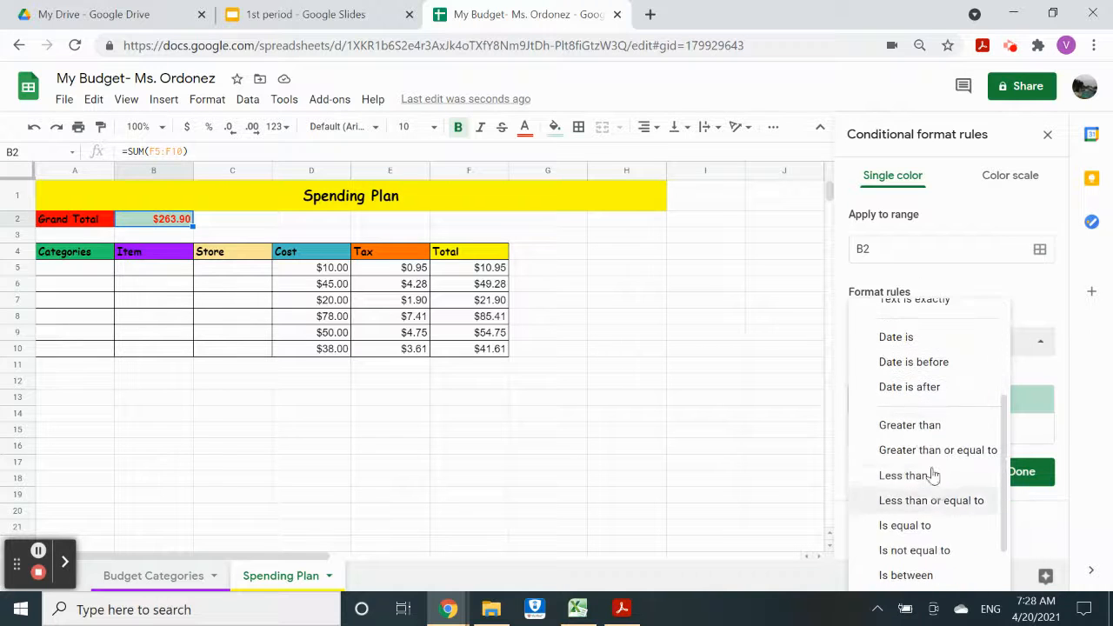
pyautogui.click(924, 426)
pyautogui.click(898, 379)
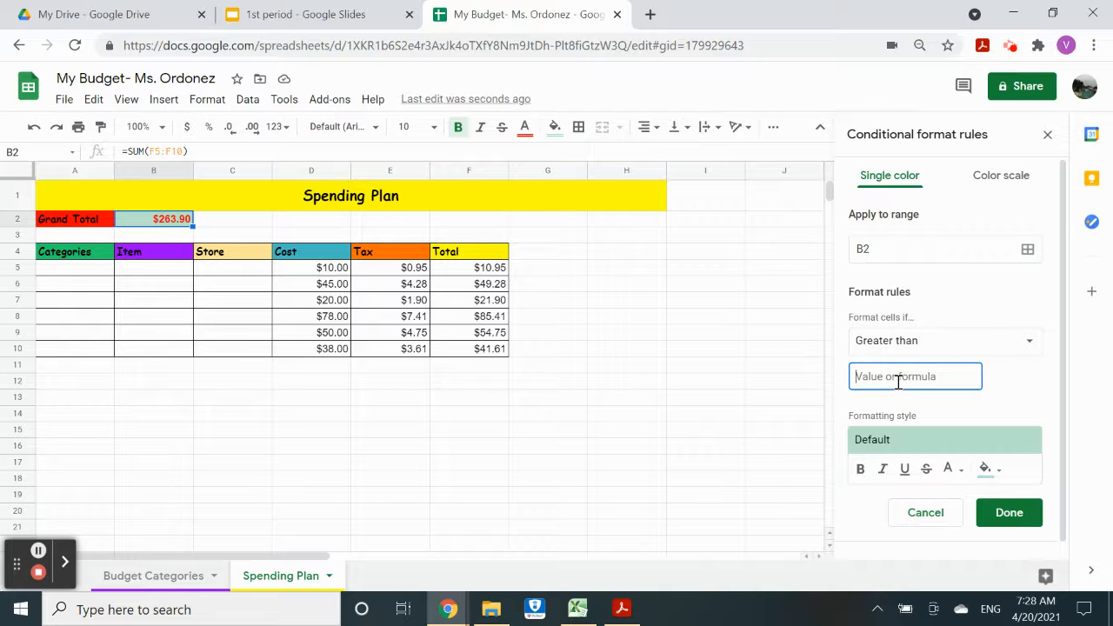
pyautogui.write('750')
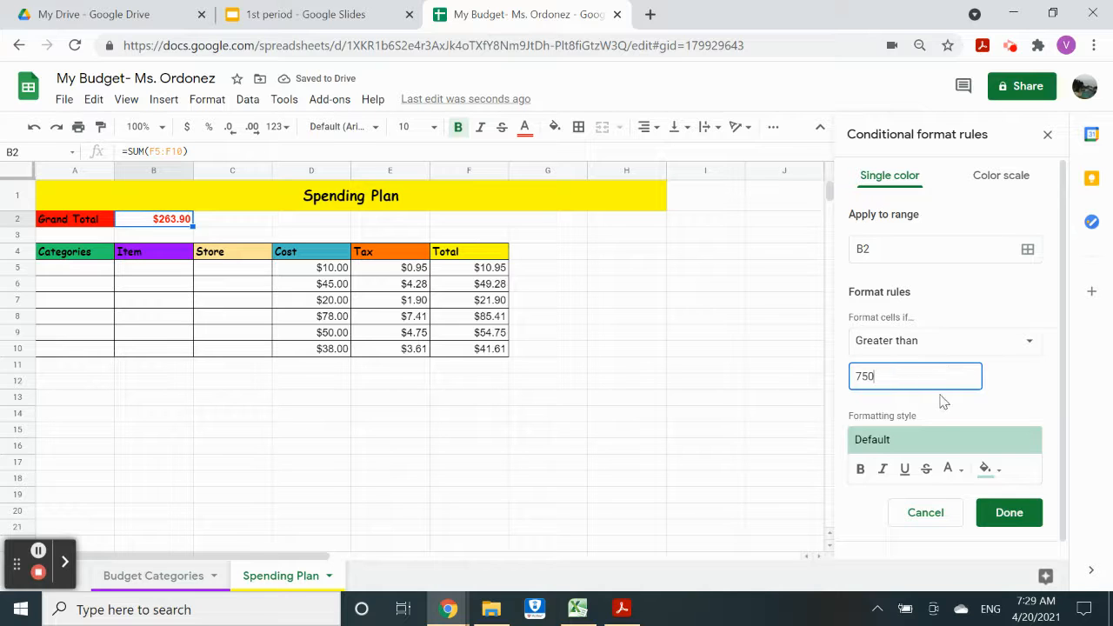
# Step: Set the rule's formatting style to bold text with a cyan fill
pyautogui.scroll(-1, 950, 409)
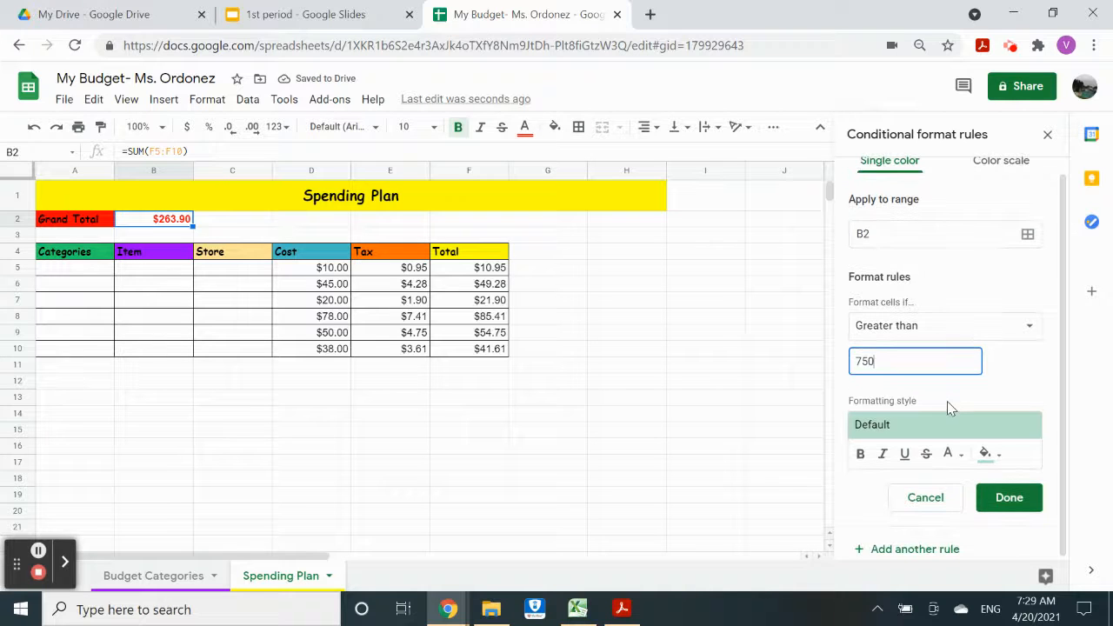
pyautogui.click(863, 454)
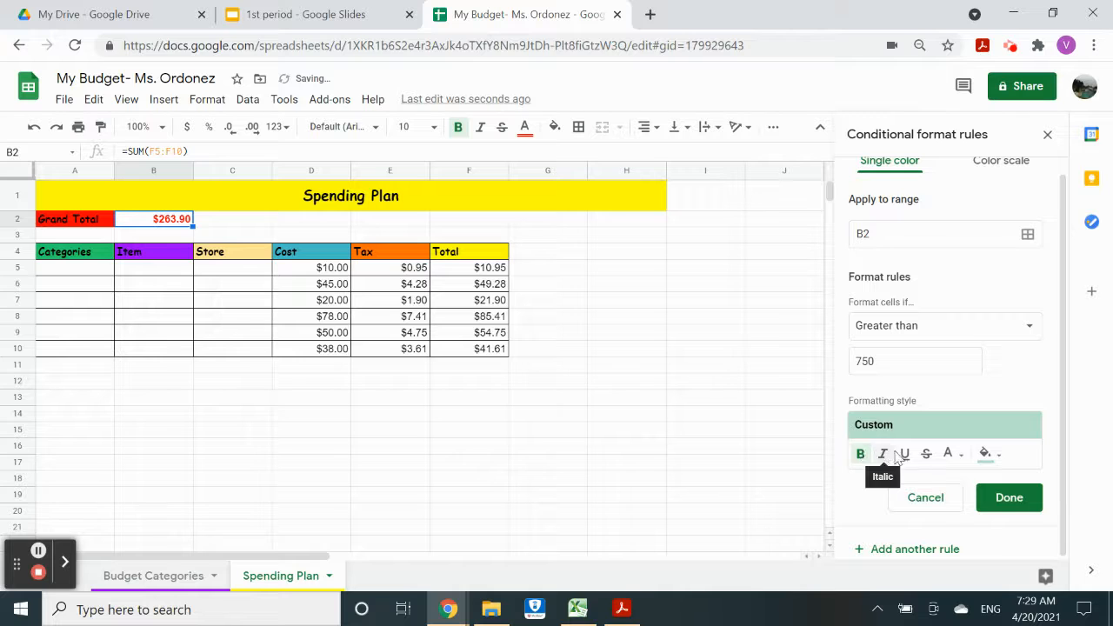
pyautogui.click(985, 453)
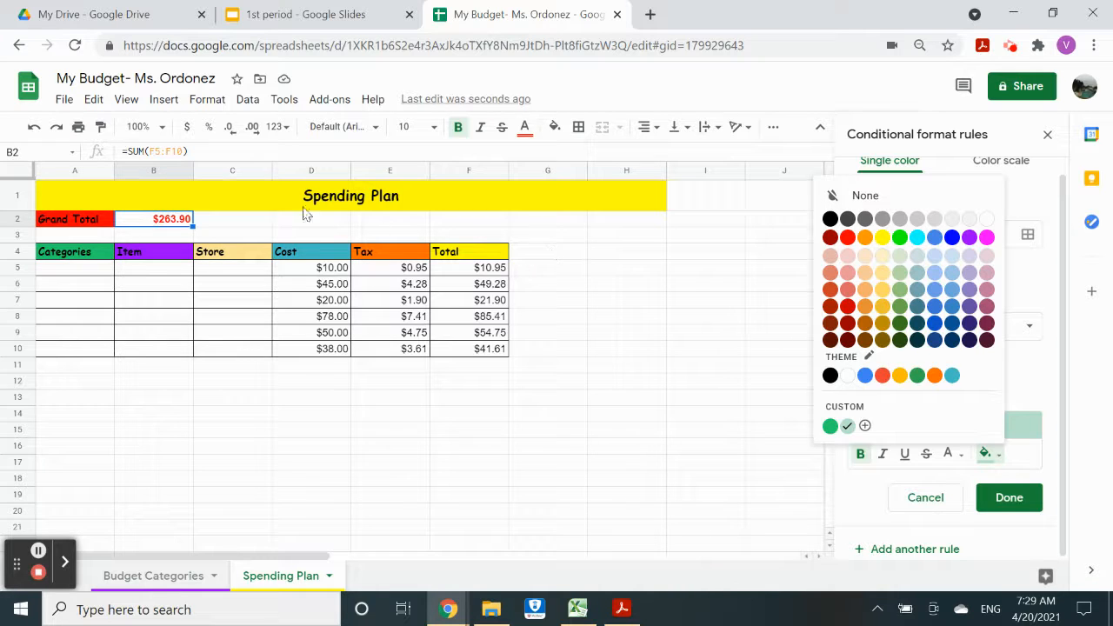
pyautogui.click(917, 238)
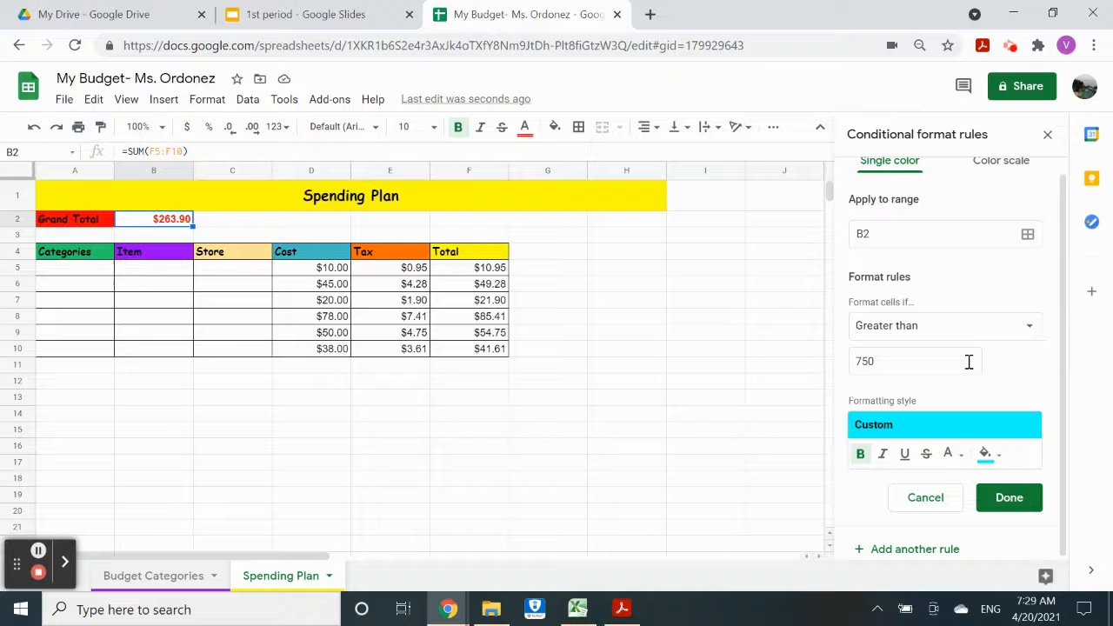
pyautogui.click(990, 458)
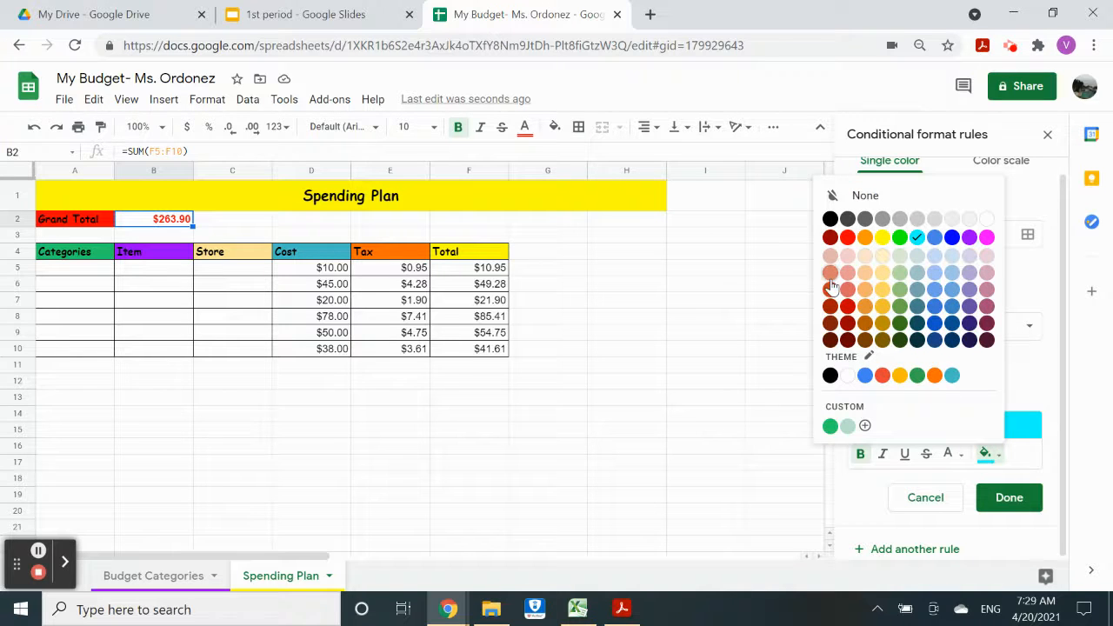
pyautogui.click(1014, 375)
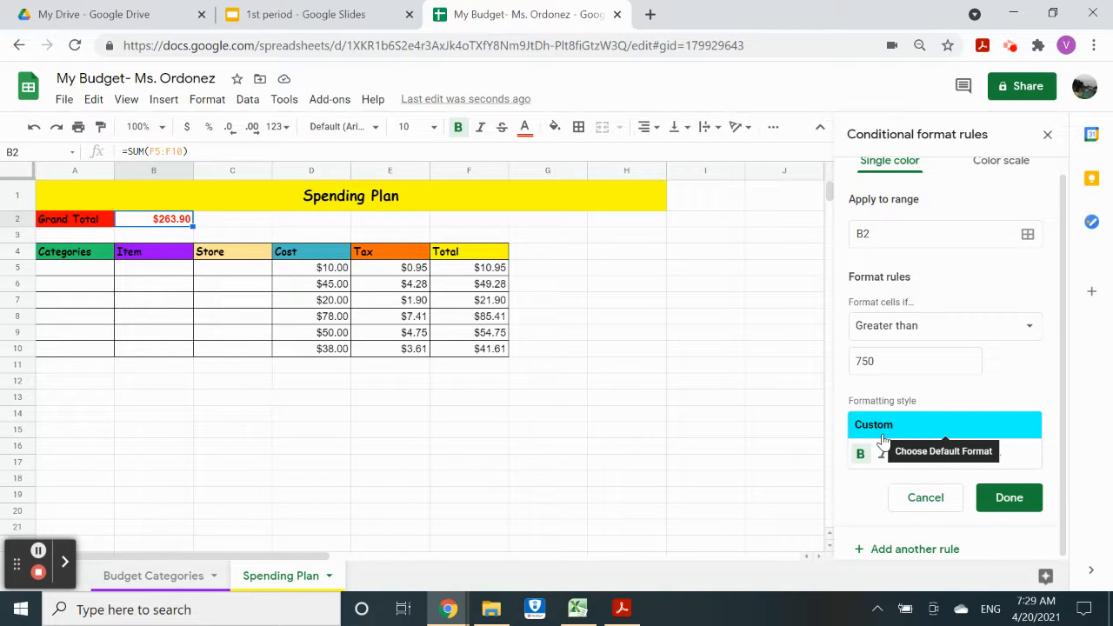
# Step: Add another conditional formatting rule for B2, look through its condition options, and delete the duplicate greater-than-750 rule
pyautogui.click(899, 551)
pyautogui.click(925, 332)
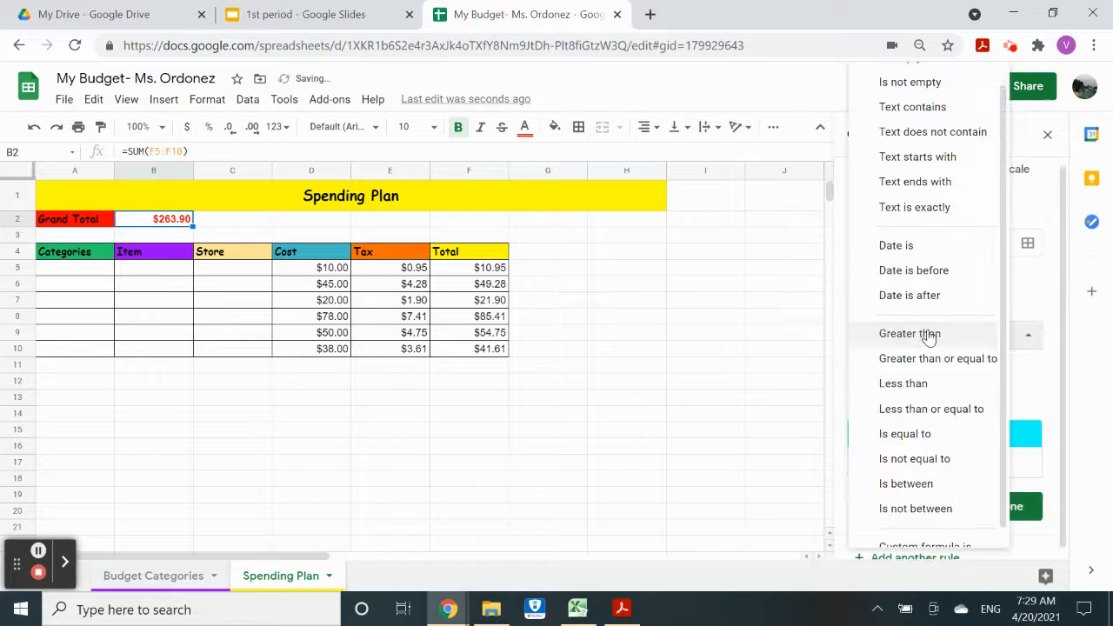
pyautogui.scroll(-1, 969, 383)
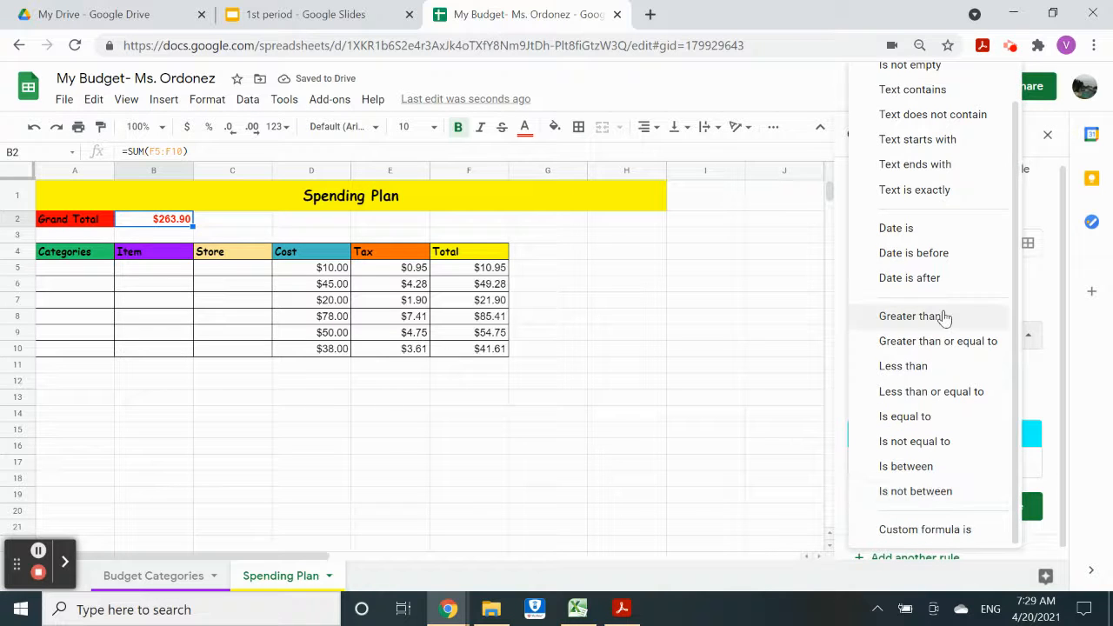
pyautogui.scroll(1, 940, 172)
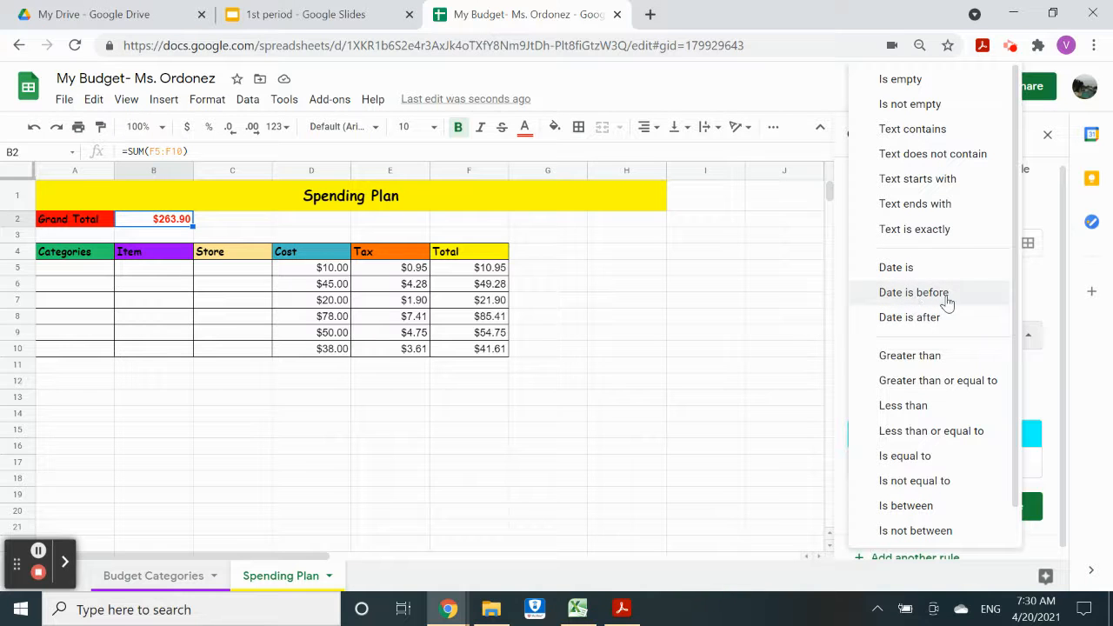
pyautogui.click(1033, 289)
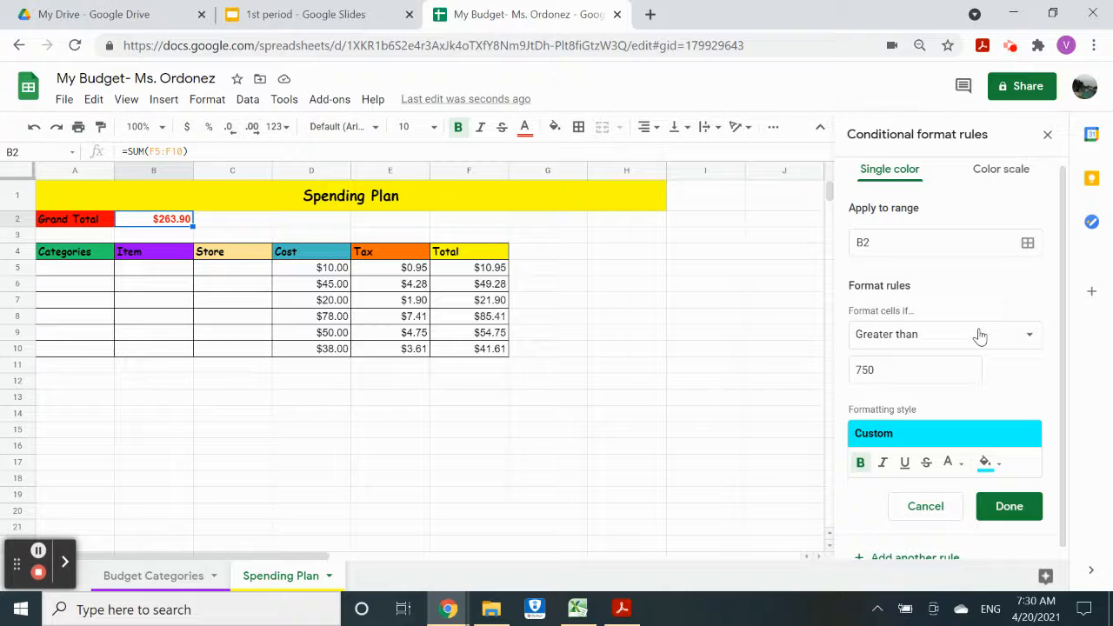
pyautogui.scroll(1, 979, 336)
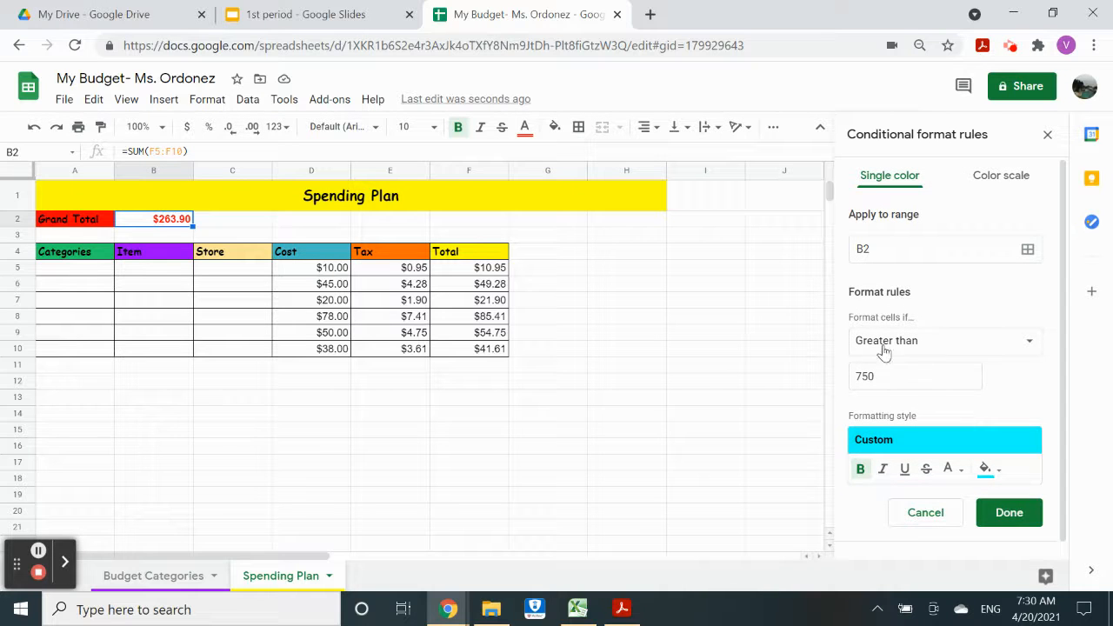
pyautogui.scroll(-1, 945, 416)
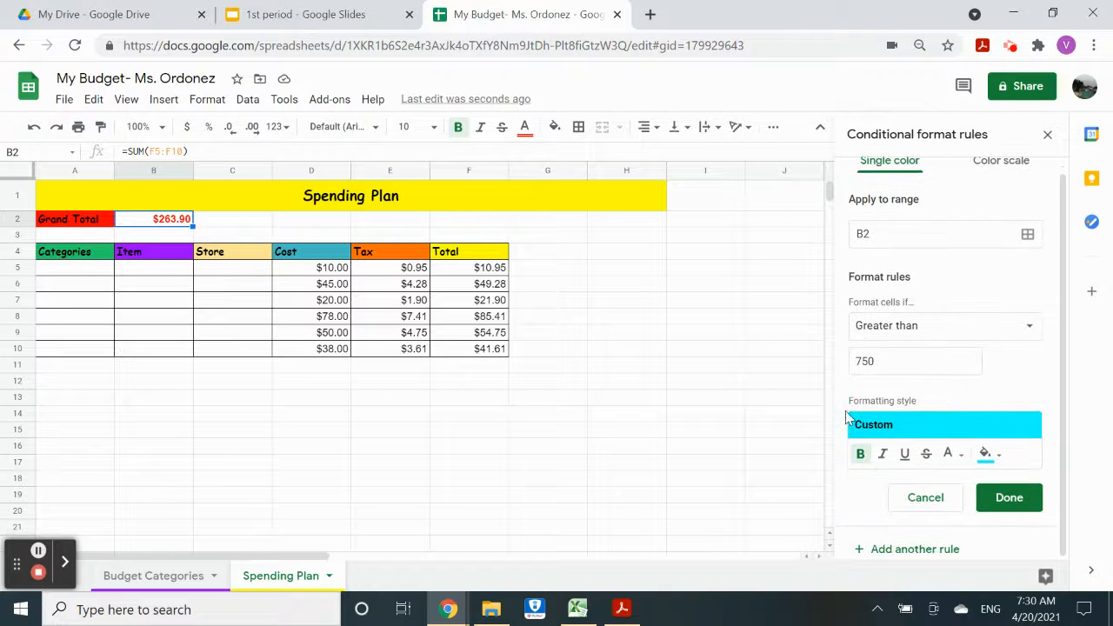
pyautogui.click(1008, 497)
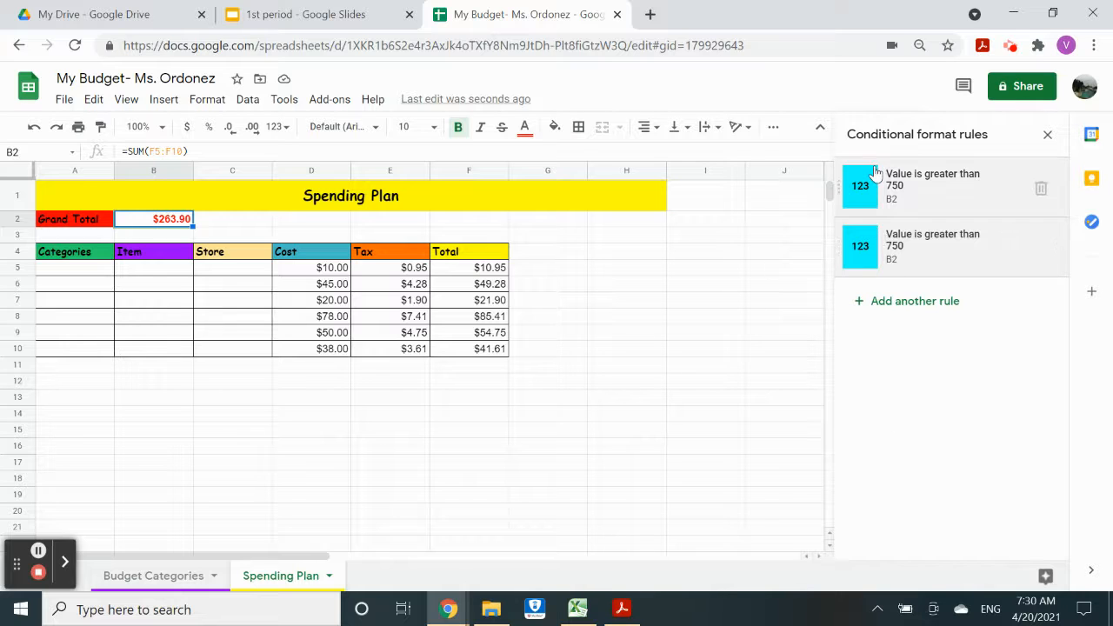
pyautogui.moveTo(1002, 260)
pyautogui.click(1042, 249)
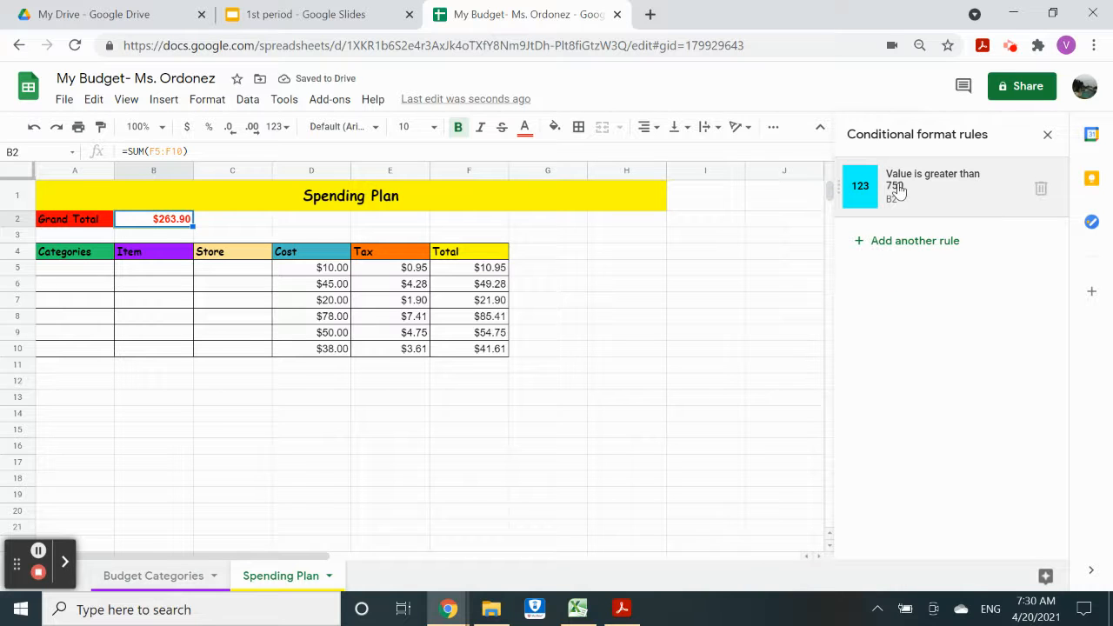
# Step: Review and confirm the remaining greater-than-750 rule for B2, and close the conditional format rules
pyautogui.click(896, 192)
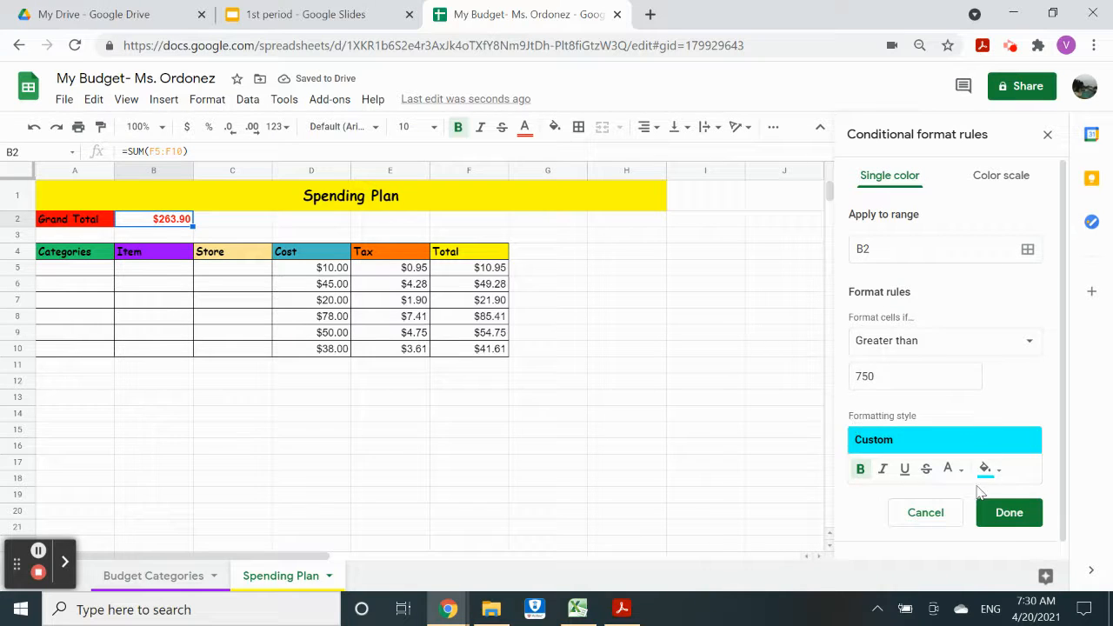
pyautogui.click(1005, 512)
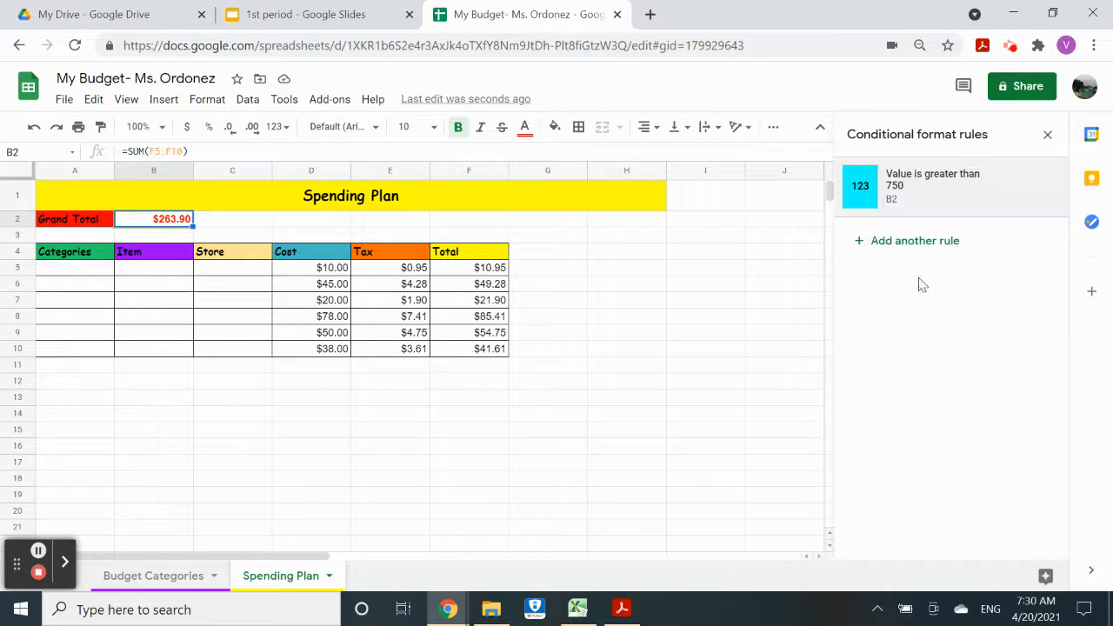
pyautogui.click(1048, 138)
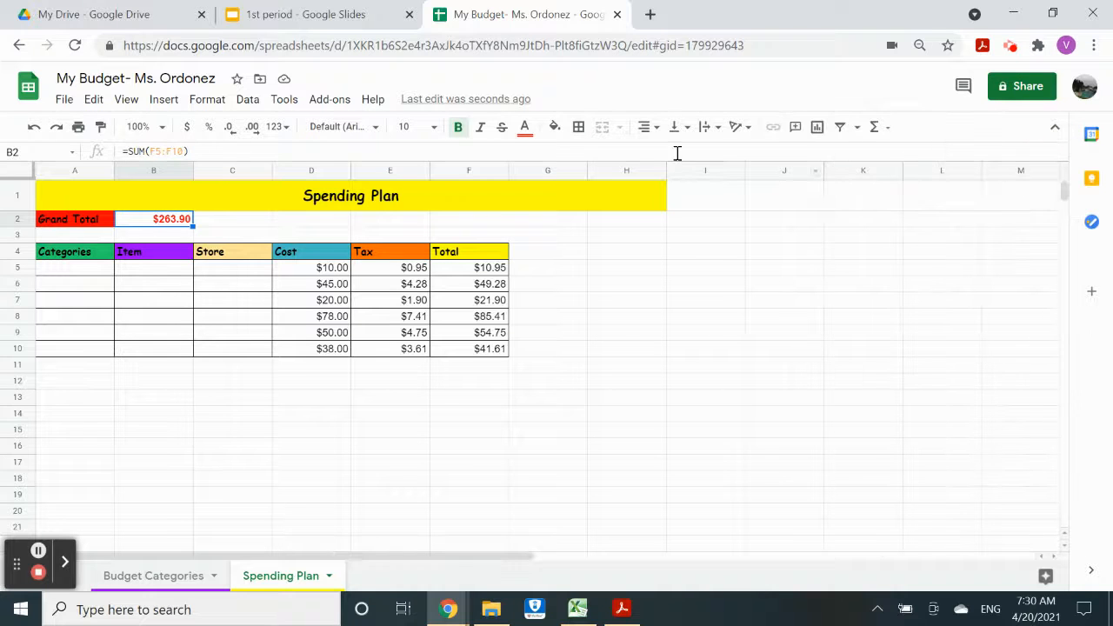
# Step: Test the grand total's conditional formatting by entering 900 in F8, and undo that entry
pyautogui.doubleClick(178, 218)
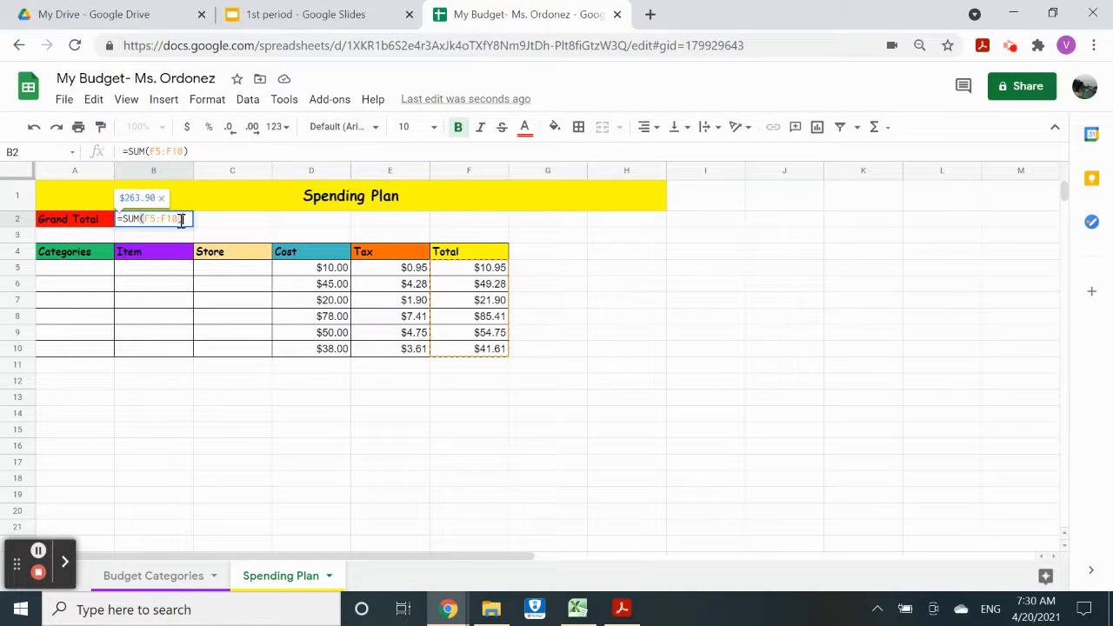
pyautogui.click(492, 271)
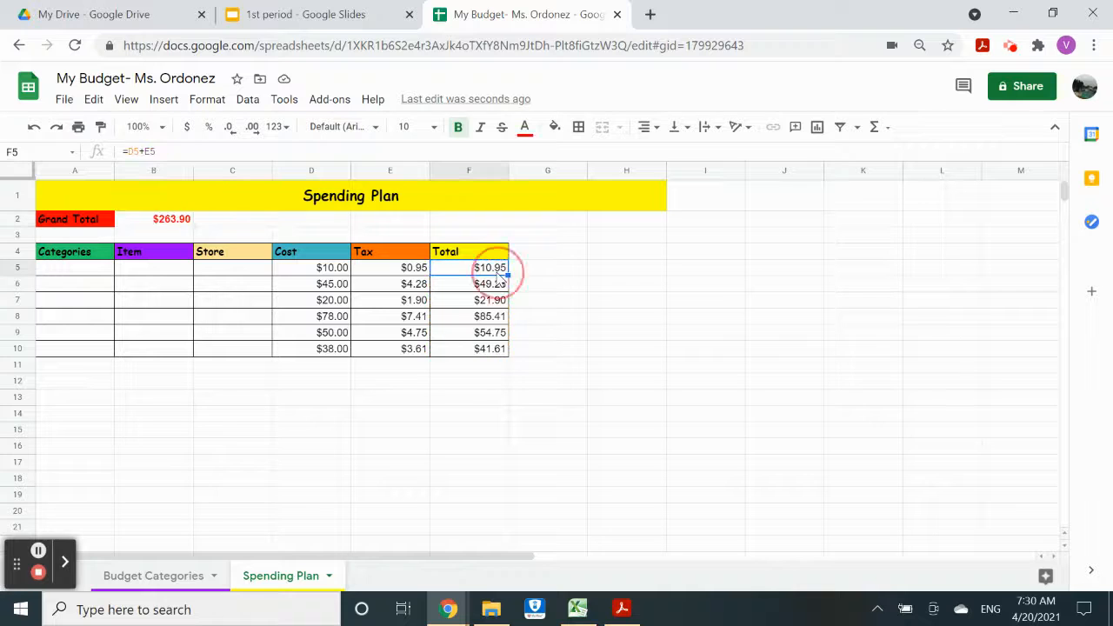
pyautogui.click(493, 320)
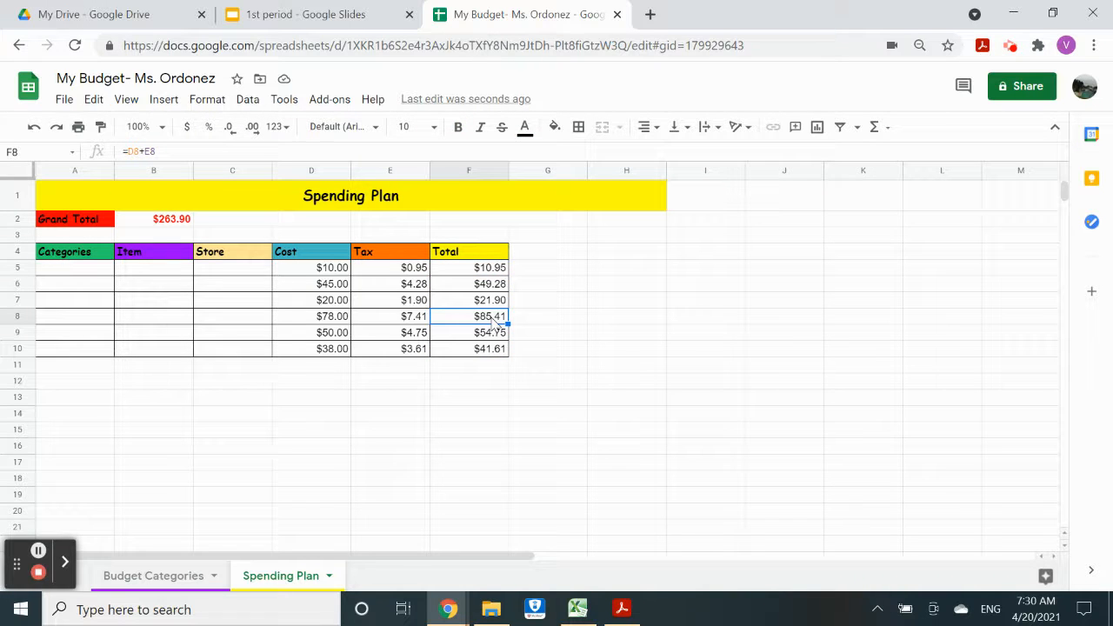
pyautogui.write('900')
pyautogui.press('Return')
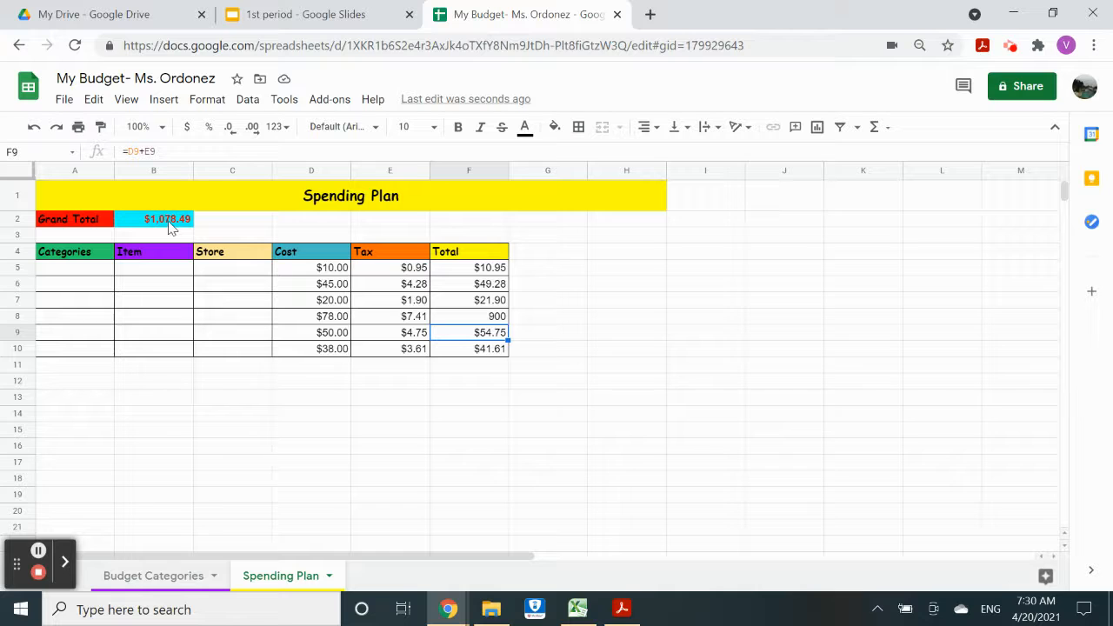
pyautogui.click(34, 128)
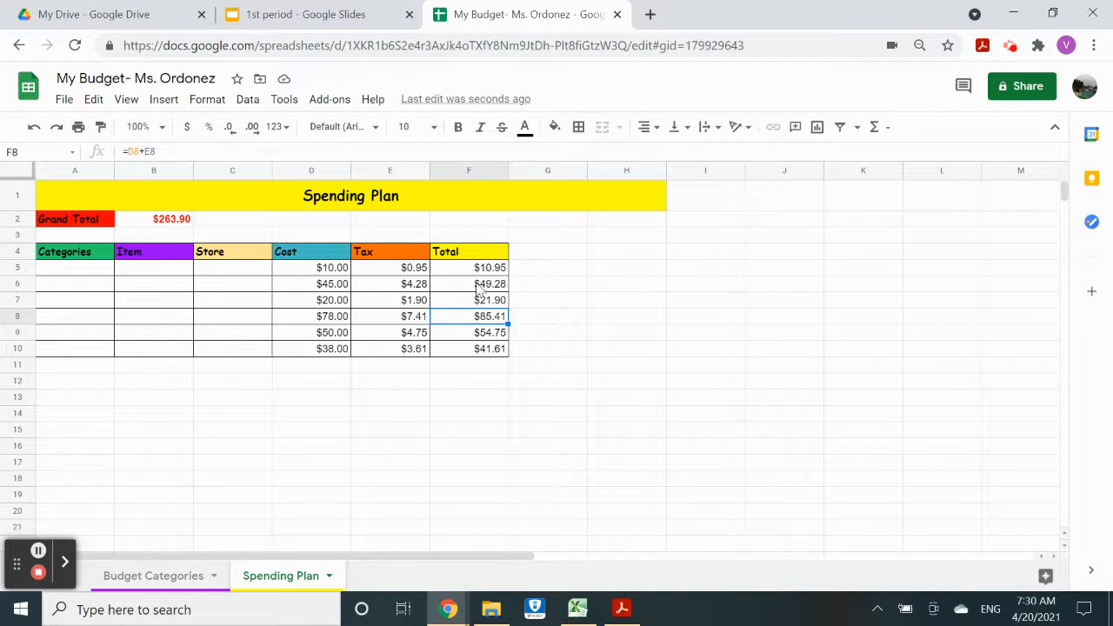
pyautogui.click(170, 220)
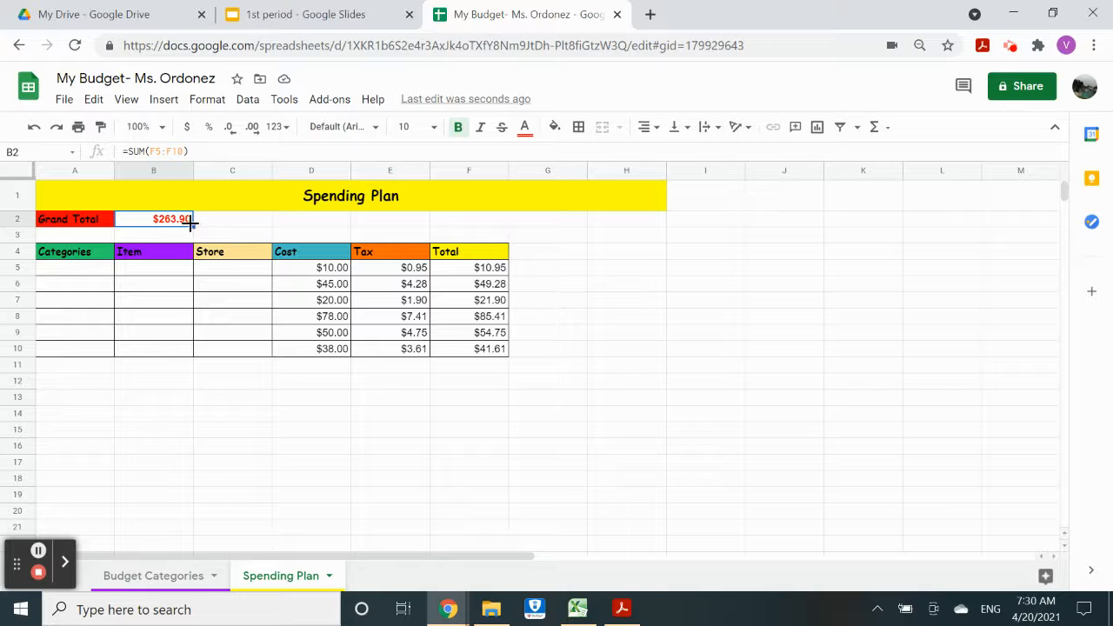
# Step: Test the conditional formatting on B2 by entering 750 in place of the grand total formula, and undo that entry
pyautogui.write('7')
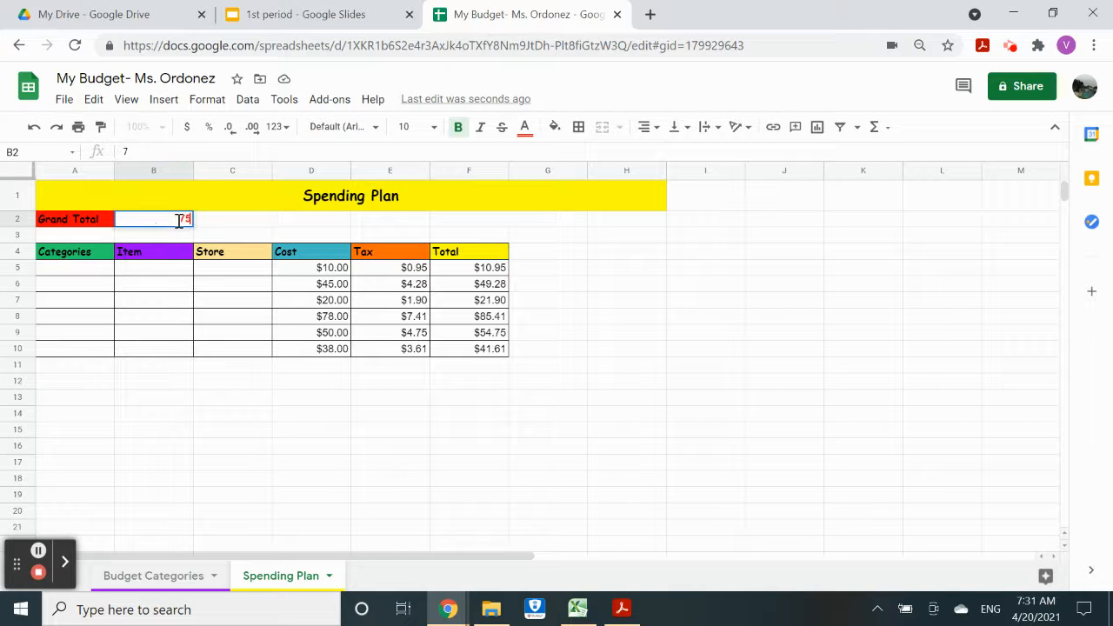
pyautogui.press('Return')
pyautogui.click(178, 221)
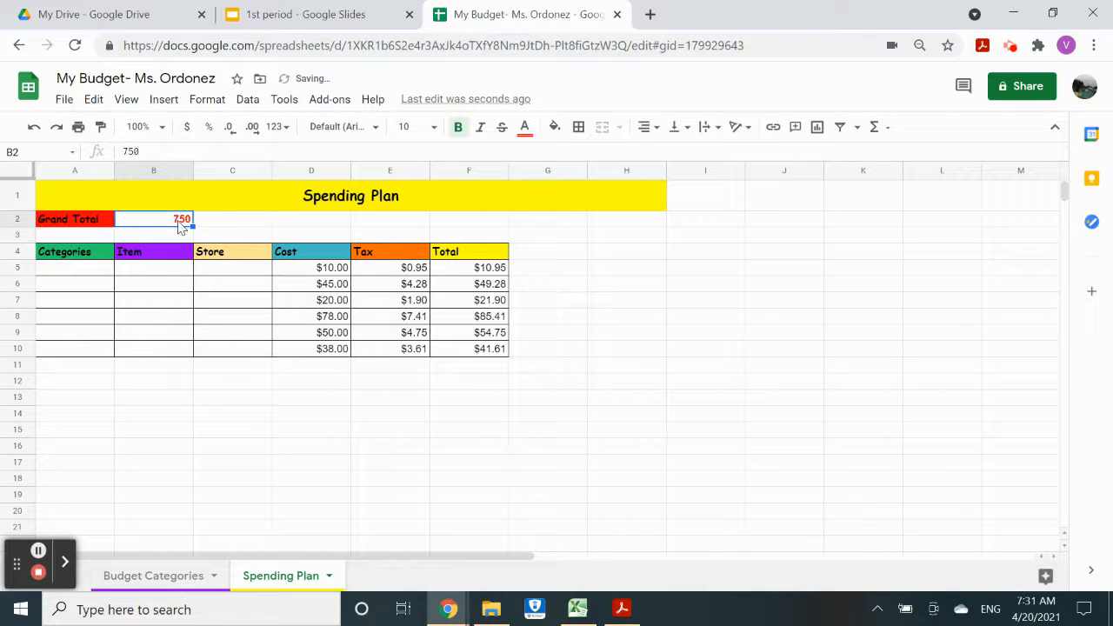
pyautogui.click(34, 127)
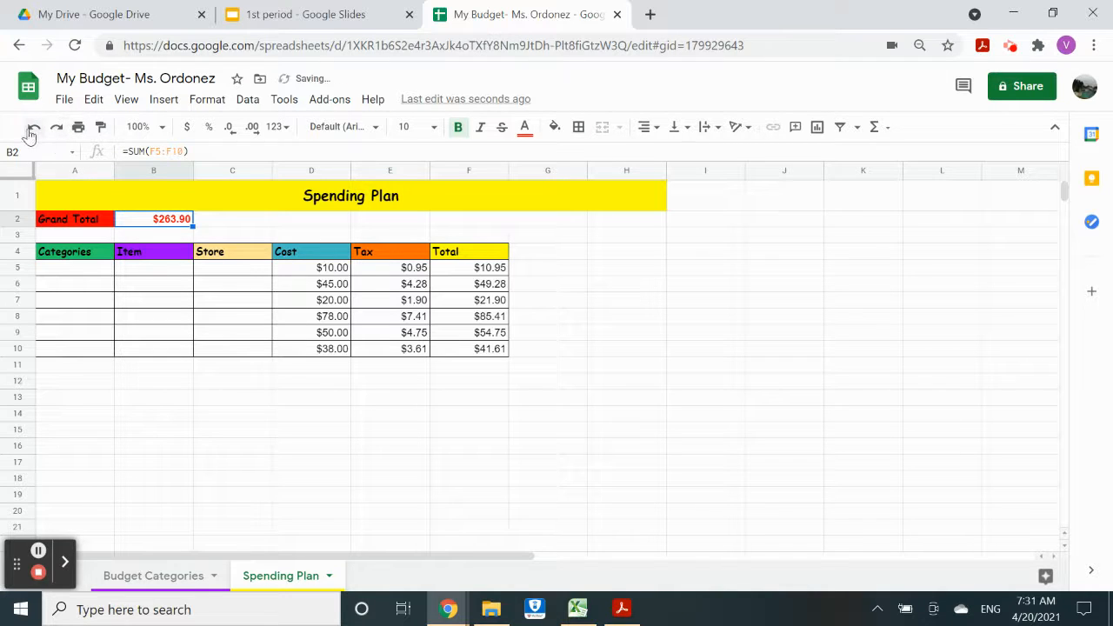
# Step: Clear the sample costs in D5:D10, keeping the Tax and Total formulas, and check the formulas in E6, E7 and F7
pyautogui.click(329, 398)
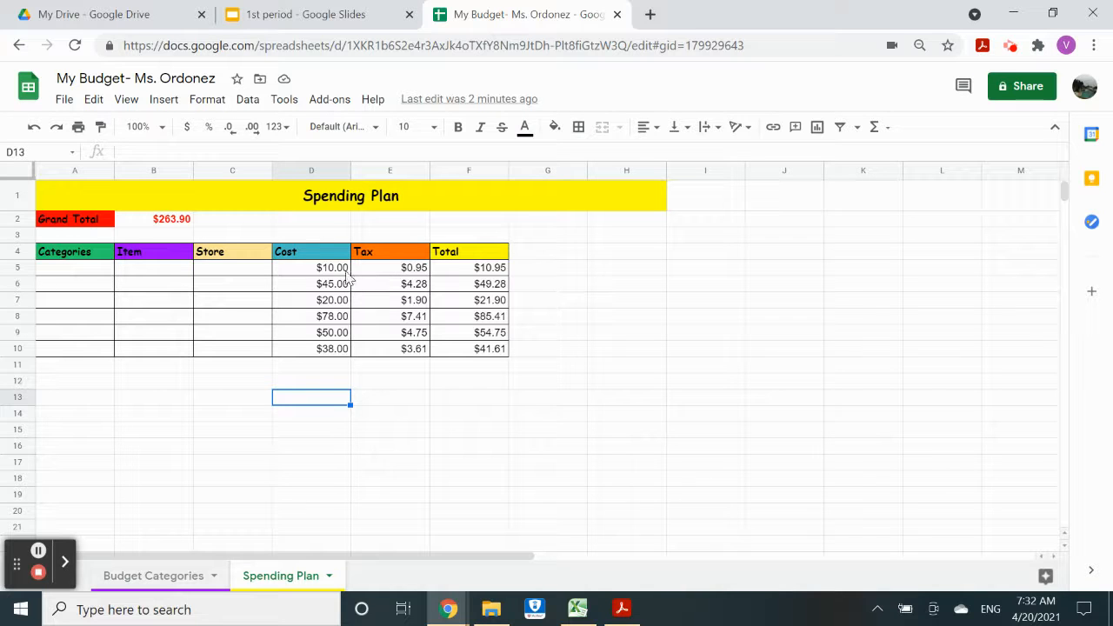
pyautogui.moveTo(336, 272); pyautogui.dragTo(337, 355)
pyautogui.press('Delete')
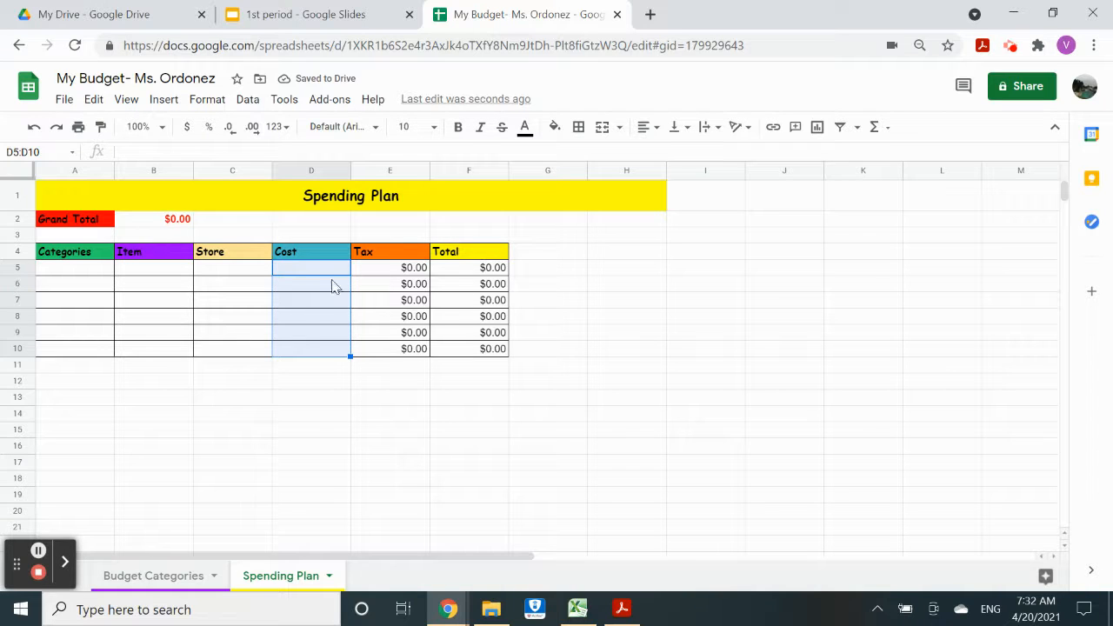
pyautogui.click(402, 285)
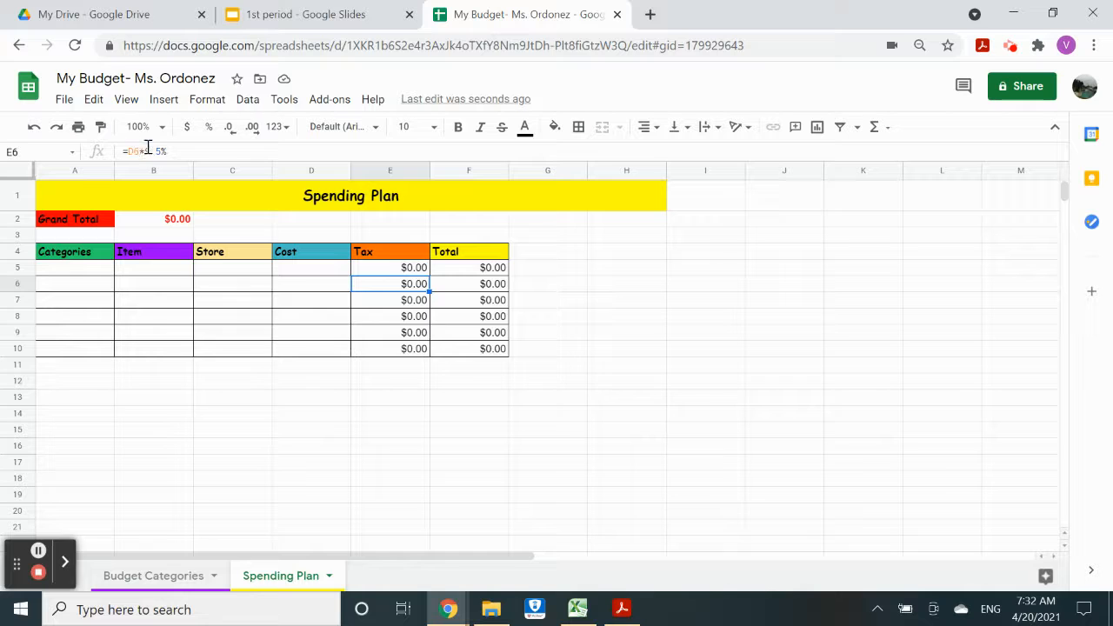
pyautogui.click(405, 300)
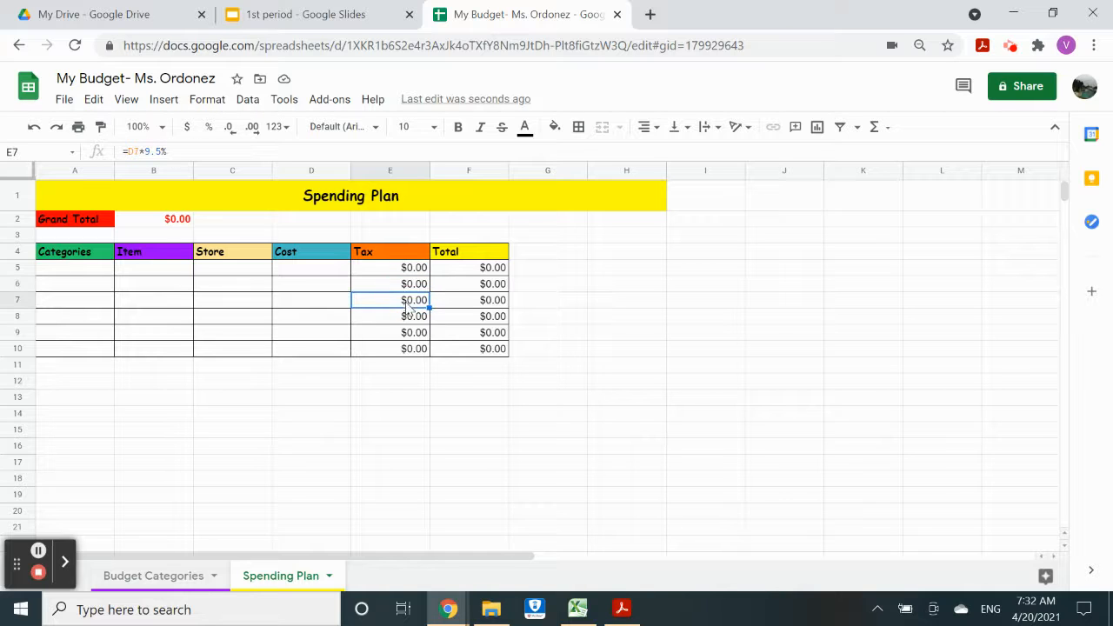
pyautogui.click(488, 306)
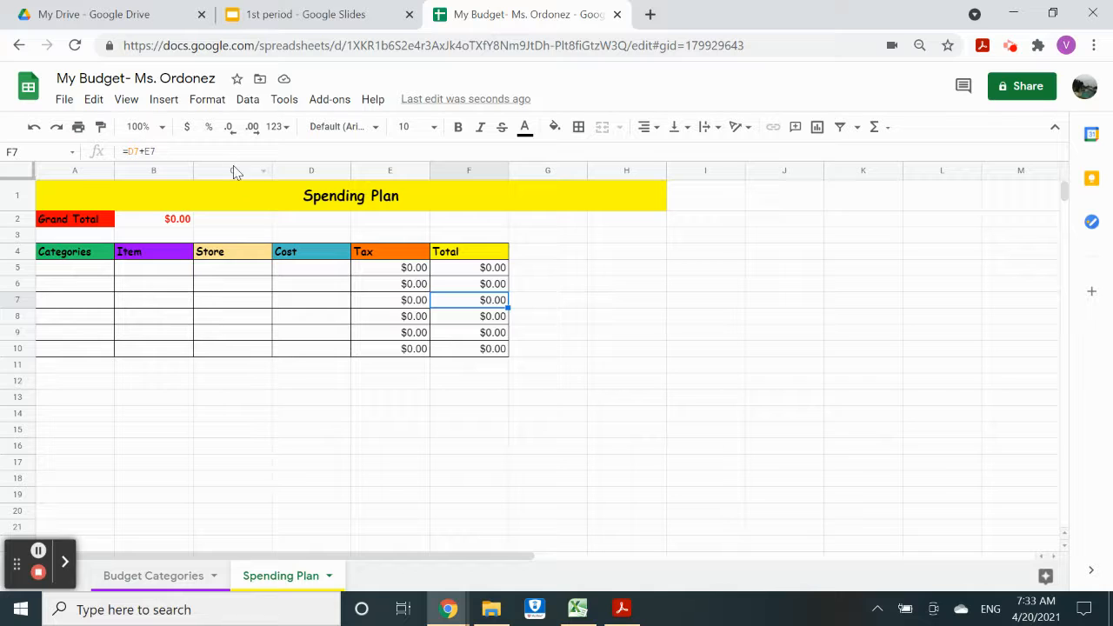
# Step: Test the tax and total formulas by entering a cost of 90 in D5, and clear that cost
pyautogui.click(304, 277)
pyautogui.write('90')
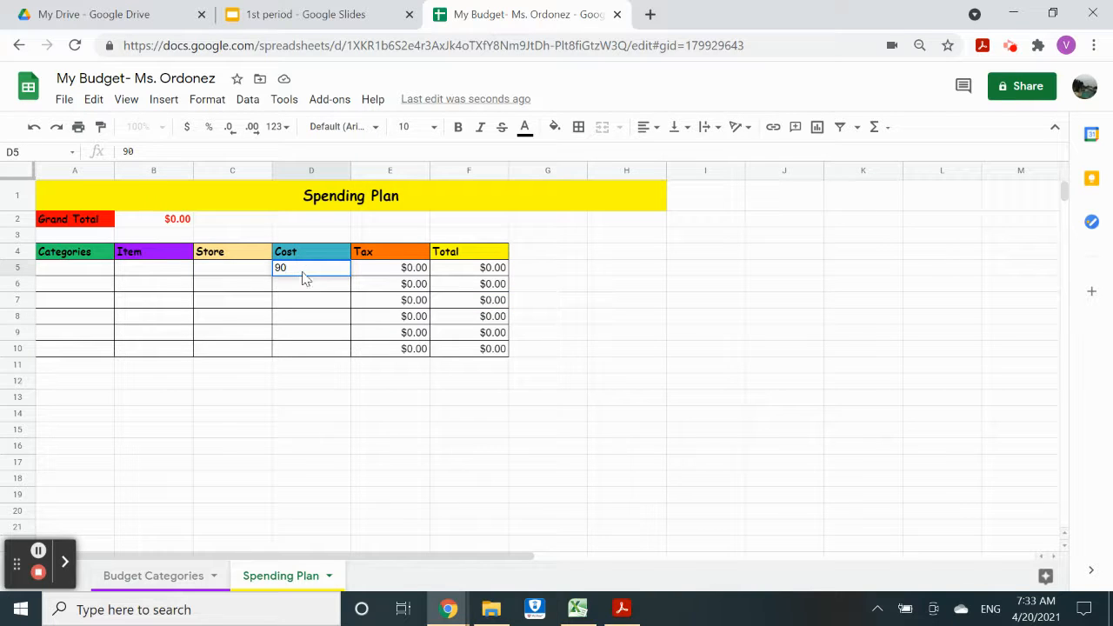
pyautogui.press('Return')
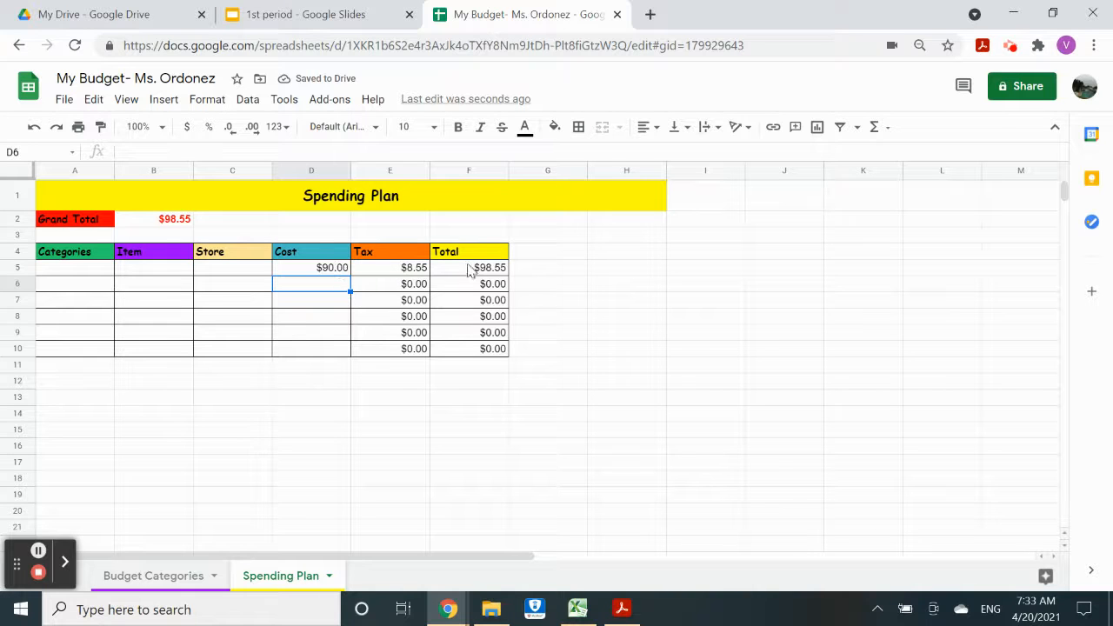
pyautogui.click(344, 270)
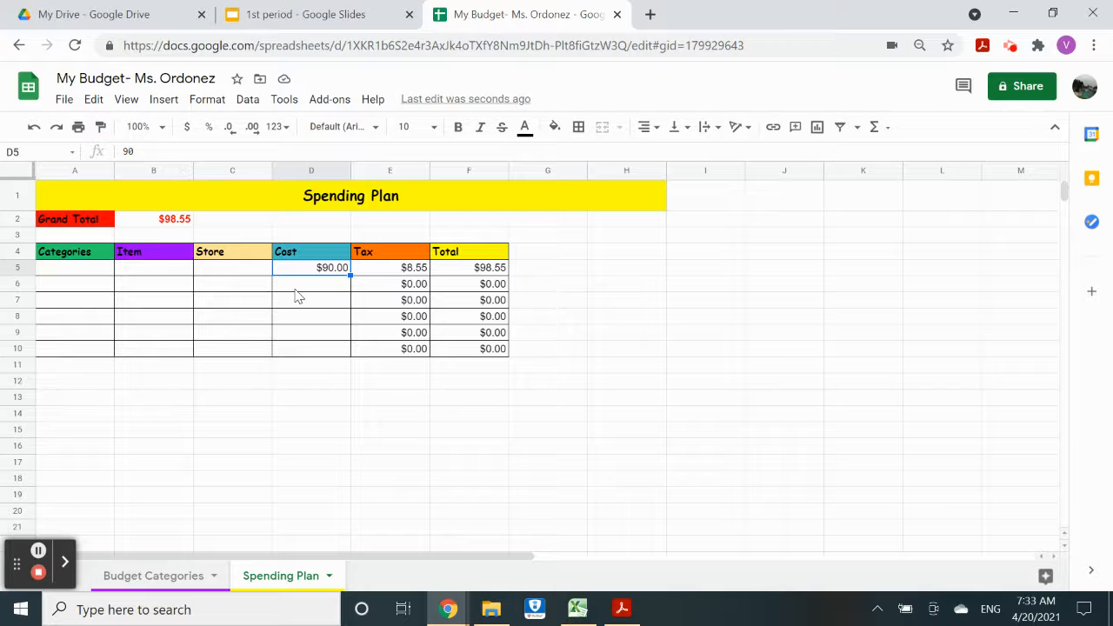
pyautogui.press('Delete')
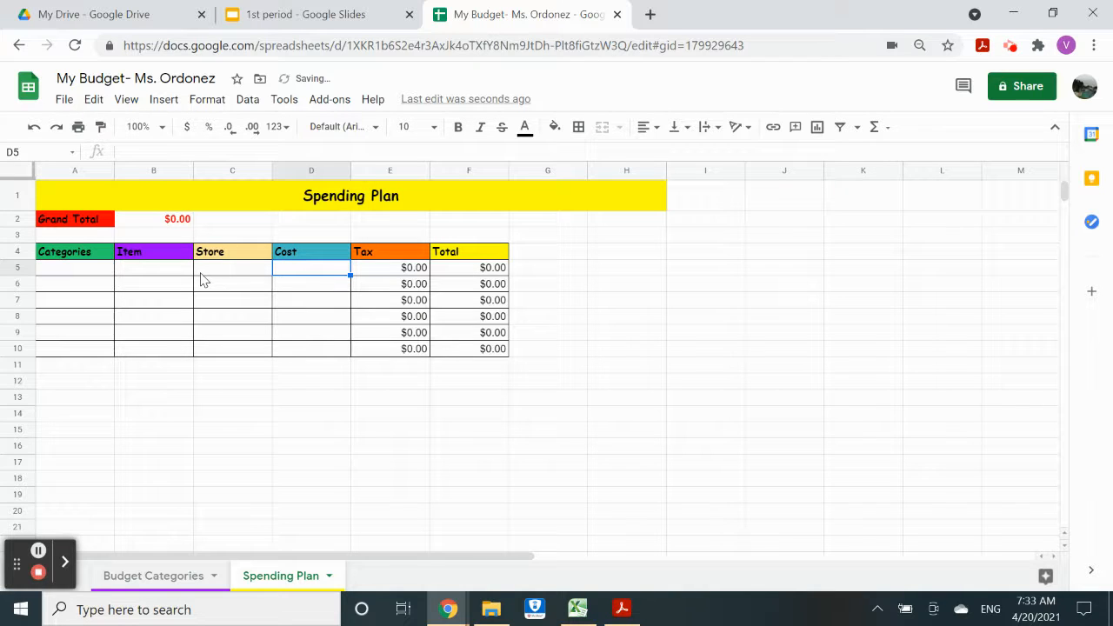
pyautogui.click(148, 287)
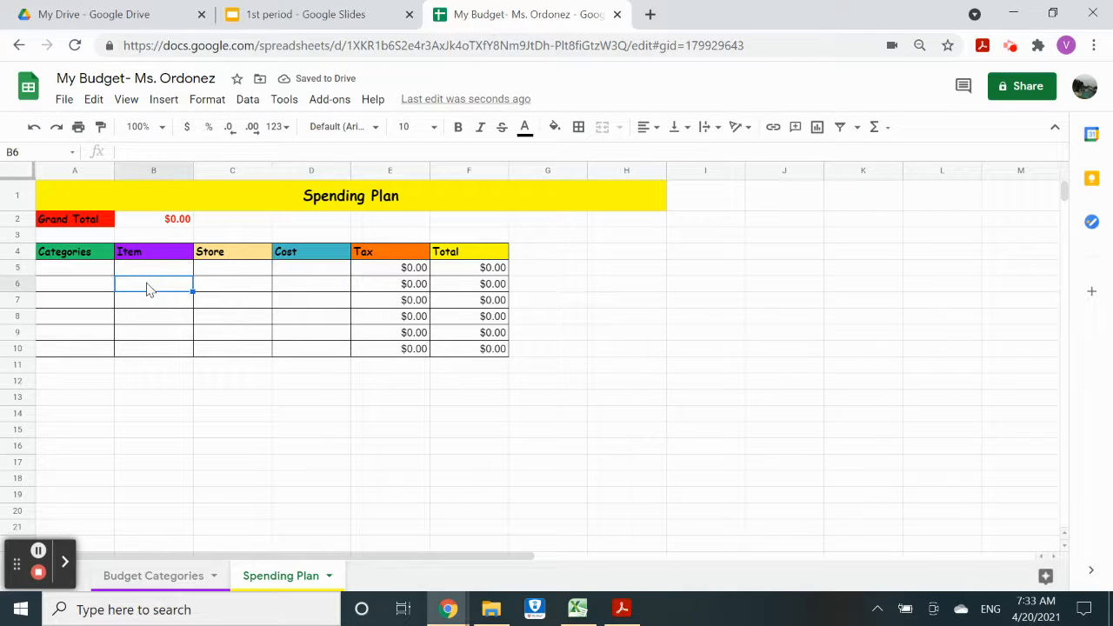
pyautogui.click(258, 299)
pyautogui.click(296, 297)
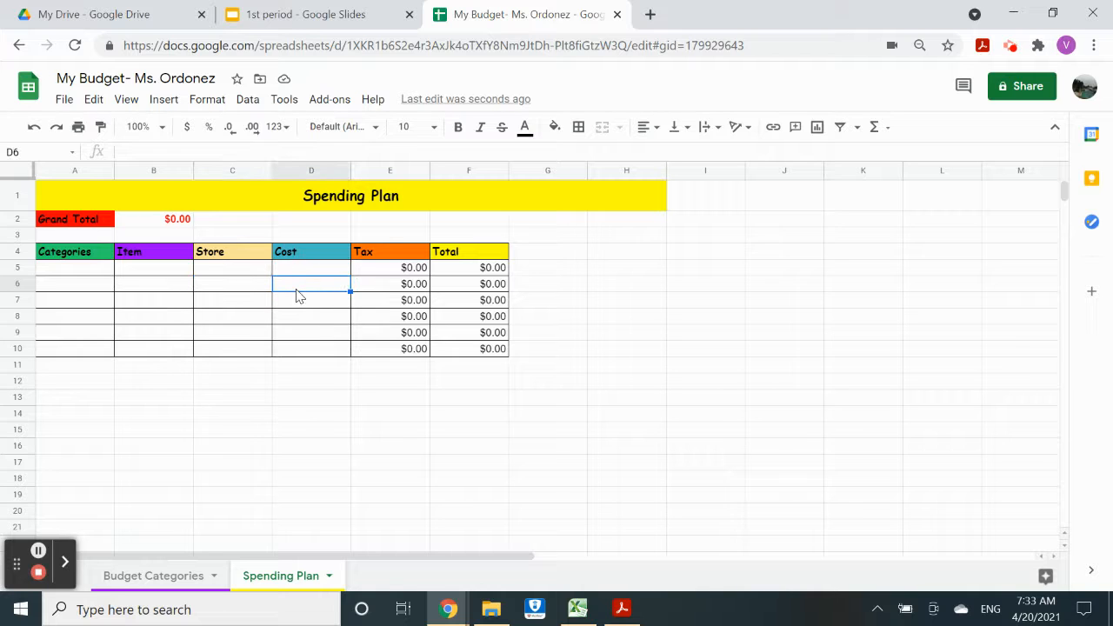
pyautogui.click(56, 273)
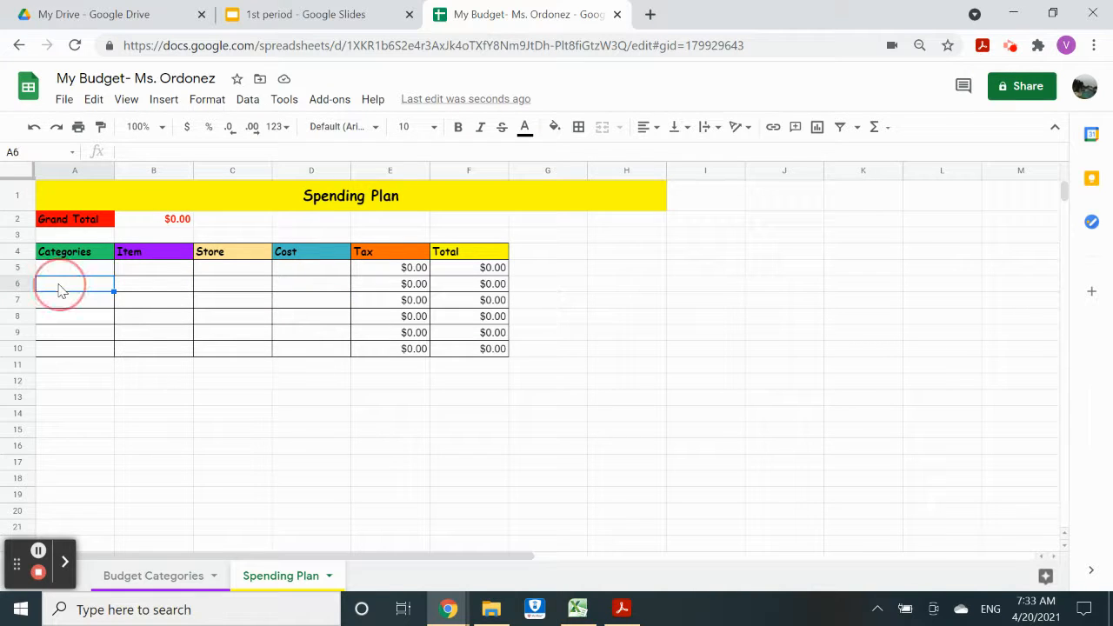
pyautogui.click(143, 271)
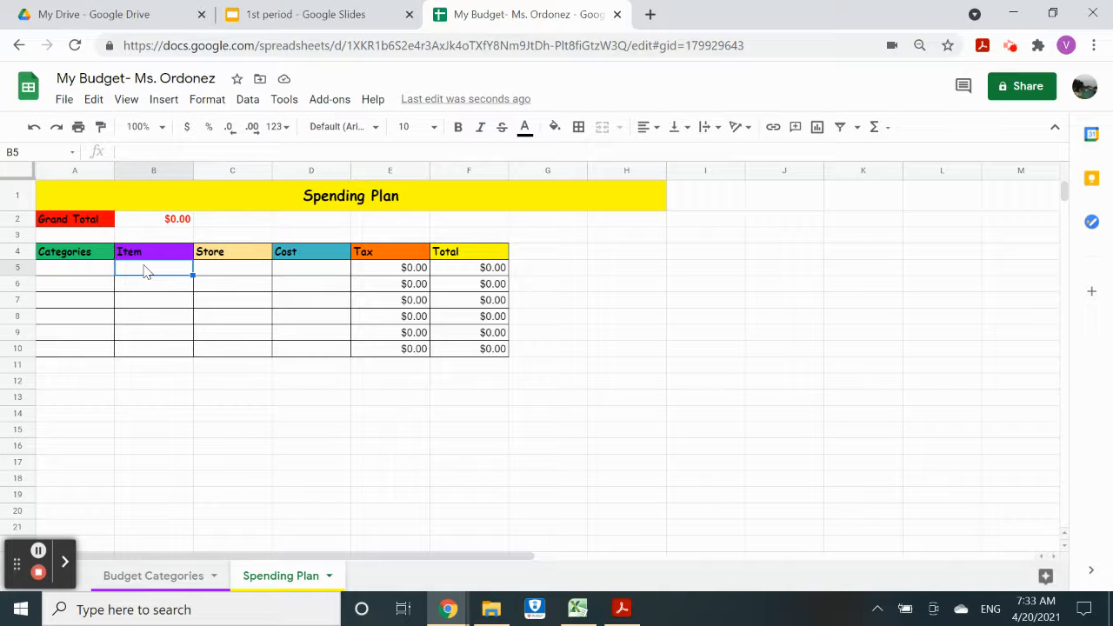
pyautogui.click(216, 278)
pyautogui.click(300, 273)
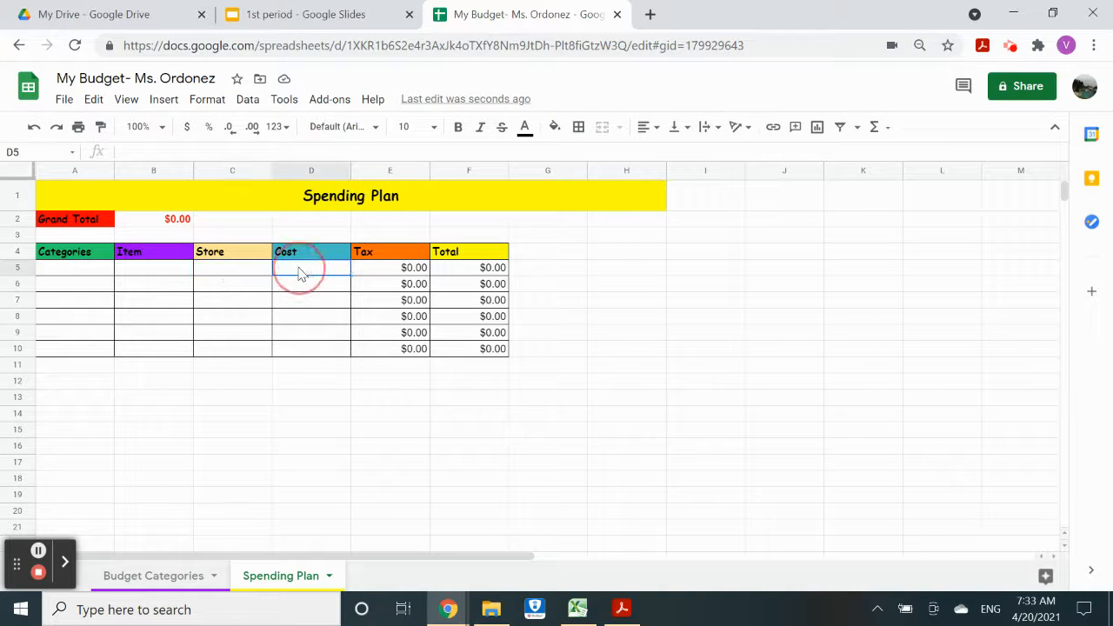
pyautogui.click(380, 274)
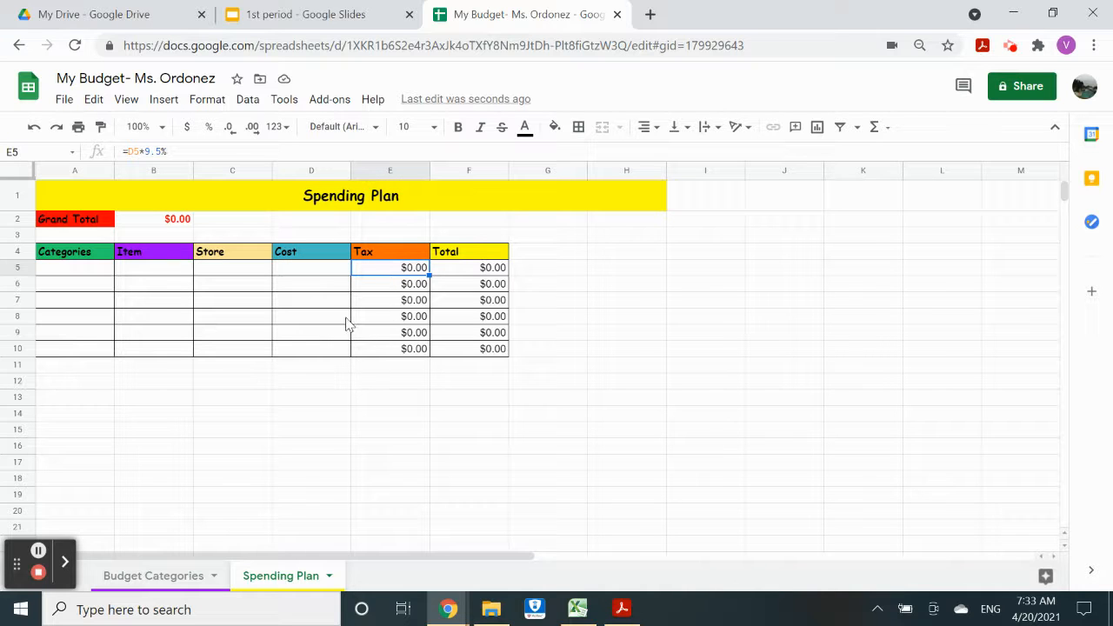
pyautogui.click(247, 321)
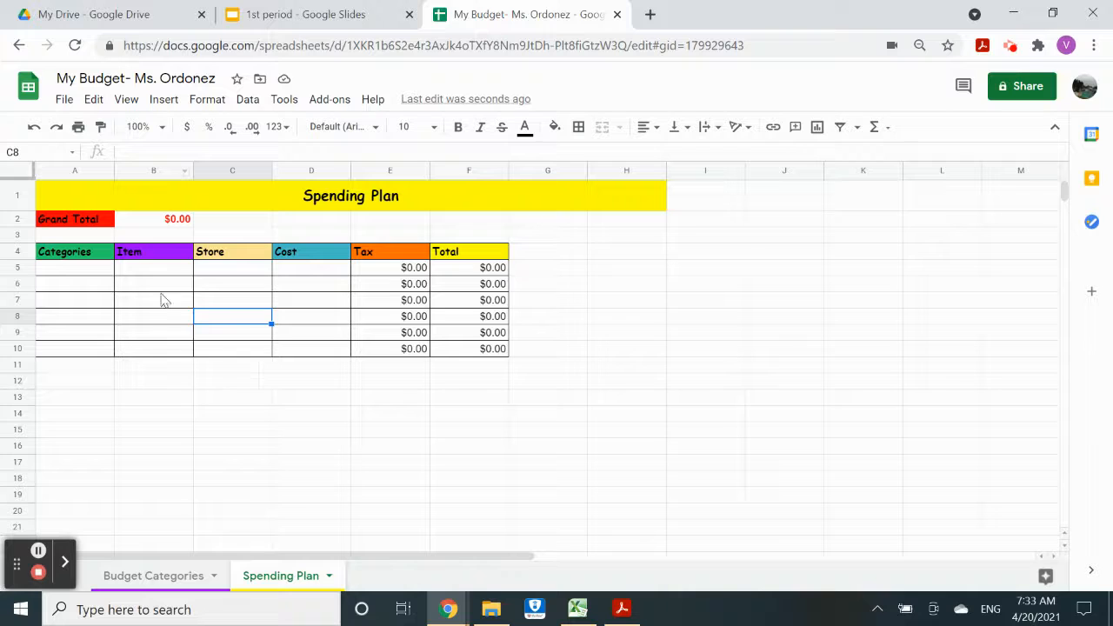
# Step: Examine the Tax and Total formulas in rows 5 to 10 of the Spending Plan table
pyautogui.click(397, 288)
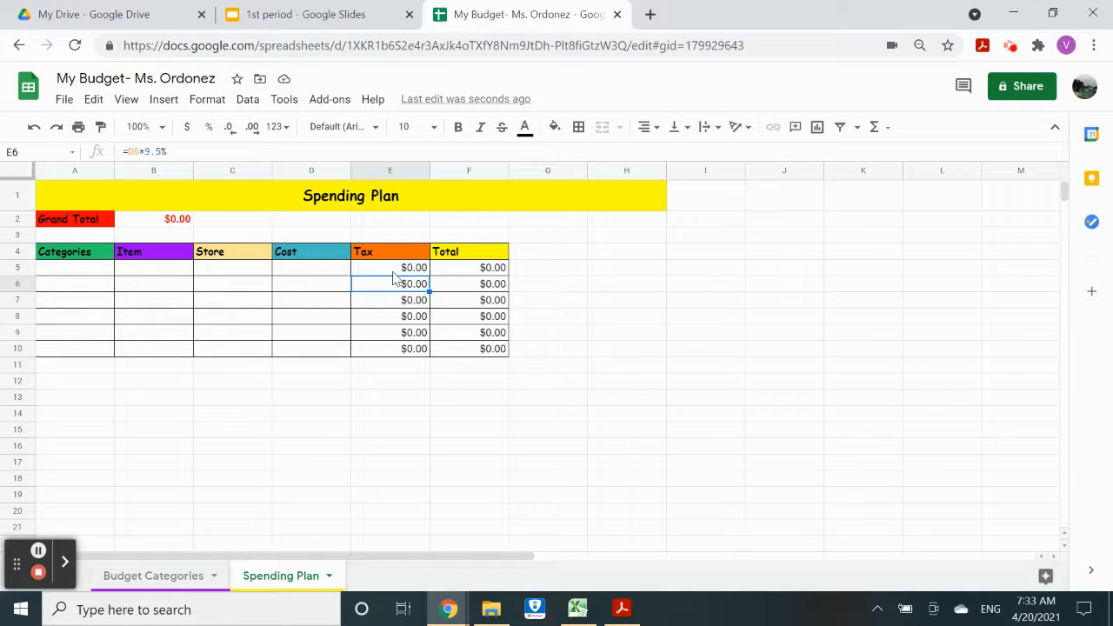
pyautogui.click(393, 271)
pyautogui.click(399, 289)
pyautogui.click(405, 301)
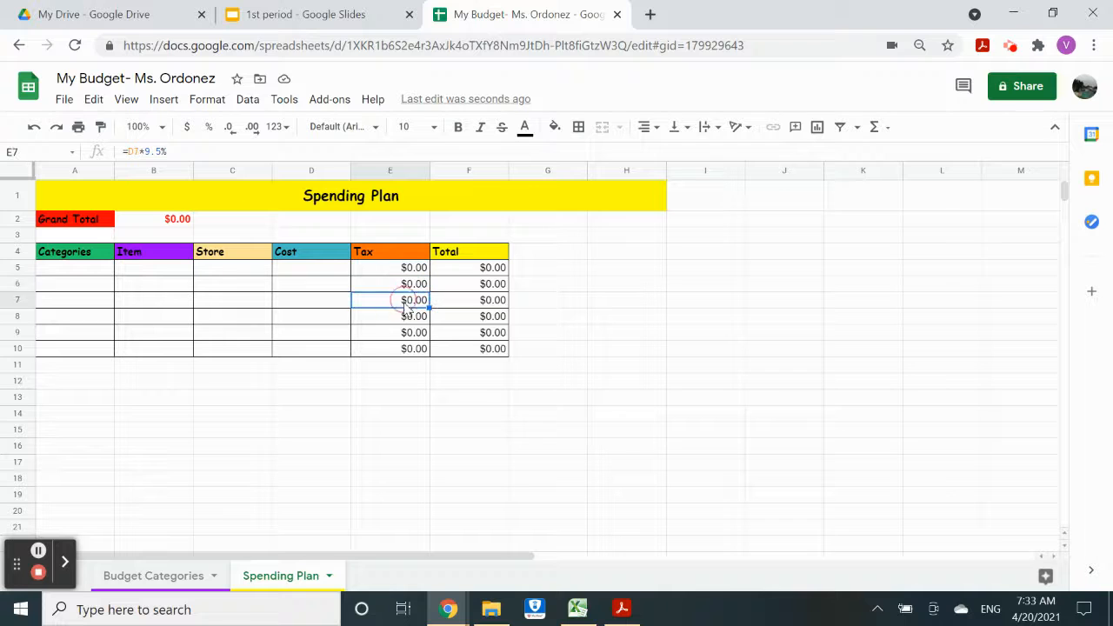
pyautogui.click(408, 318)
pyautogui.click(481, 269)
pyautogui.click(484, 285)
pyautogui.click(487, 301)
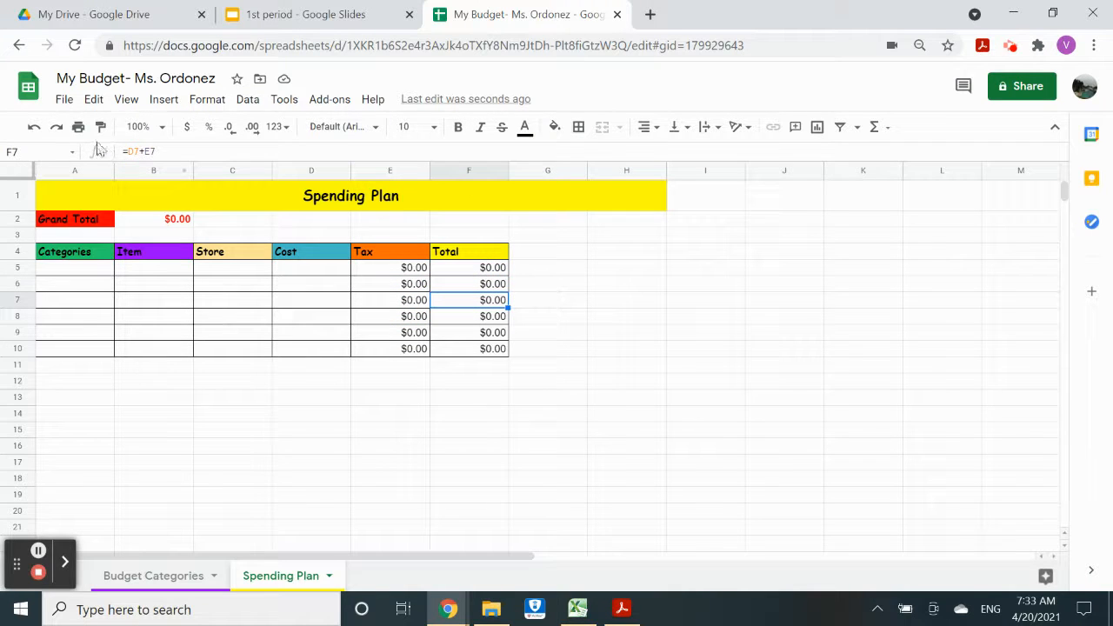
pyautogui.click(385, 318)
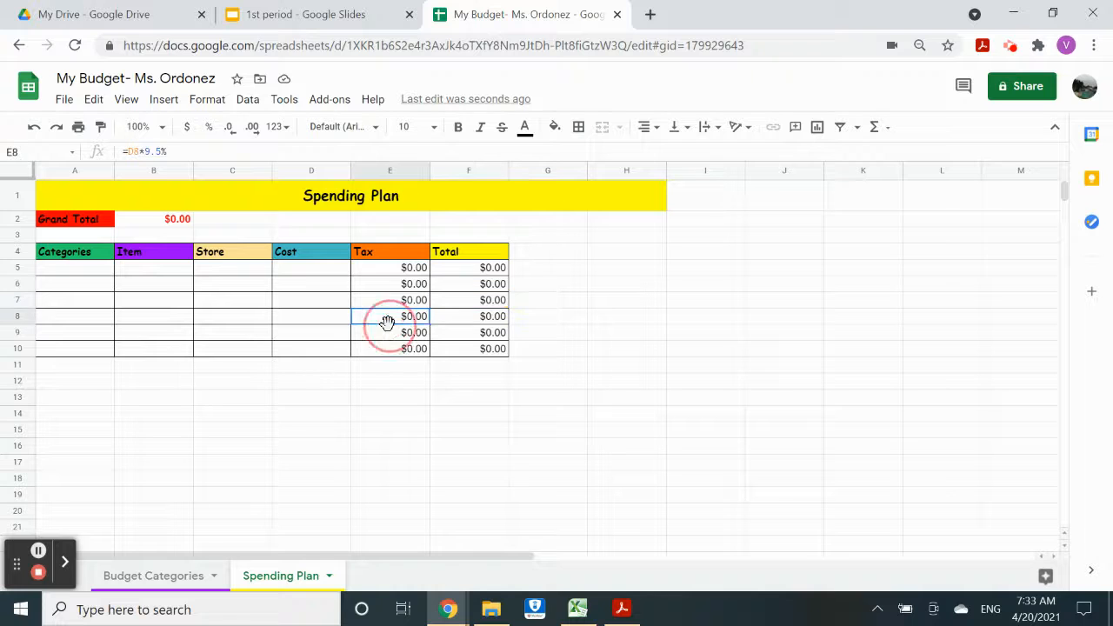
pyautogui.click(419, 333)
pyautogui.click(416, 349)
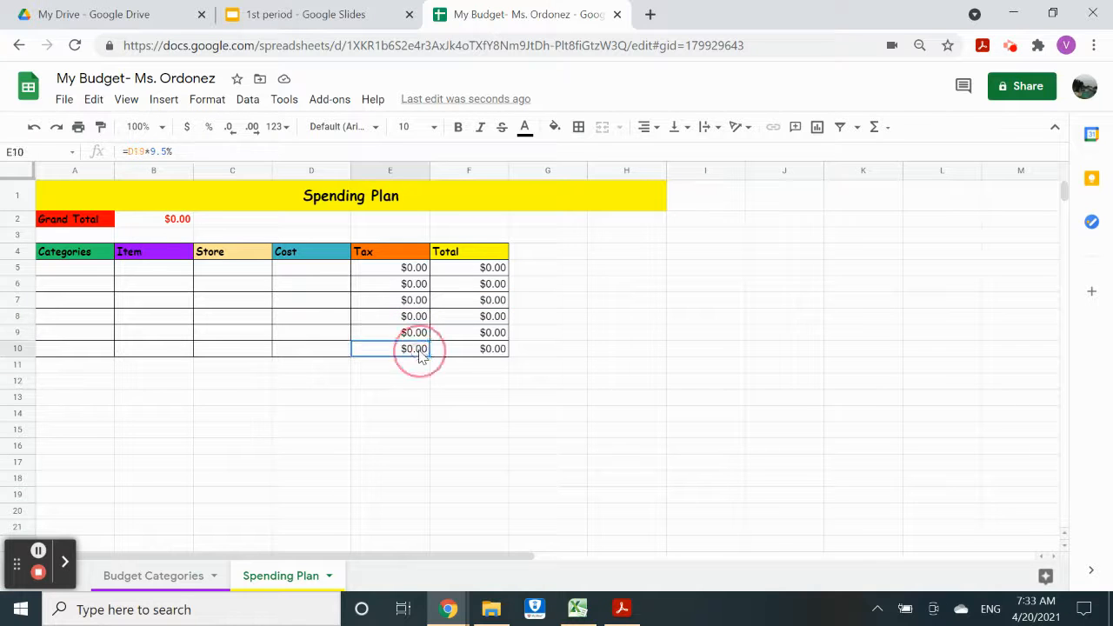
pyautogui.click(463, 353)
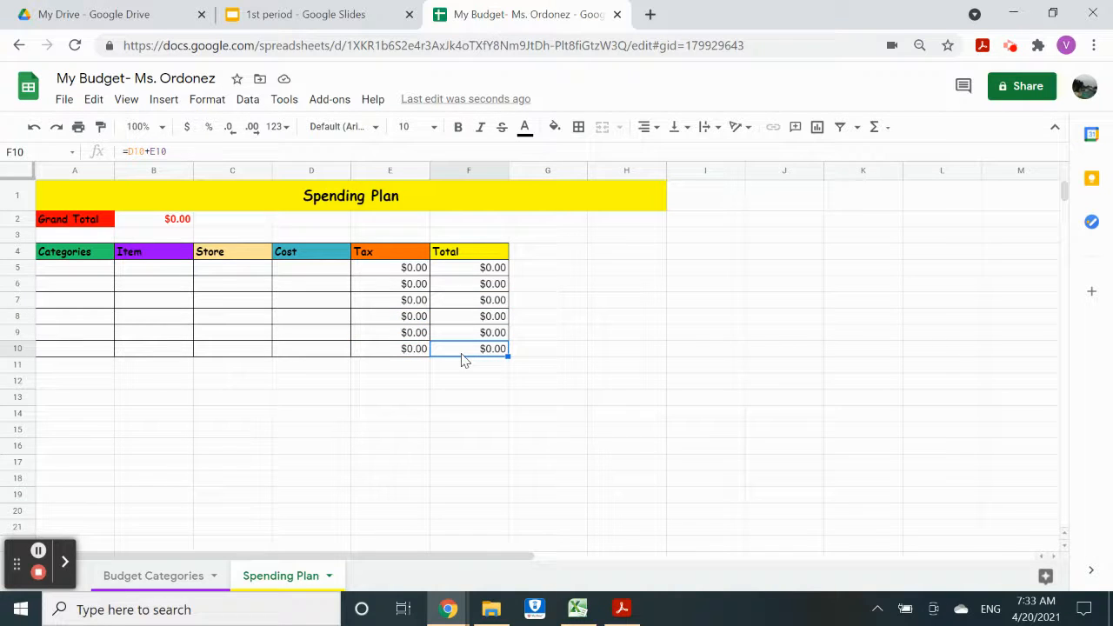
pyautogui.click(294, 278)
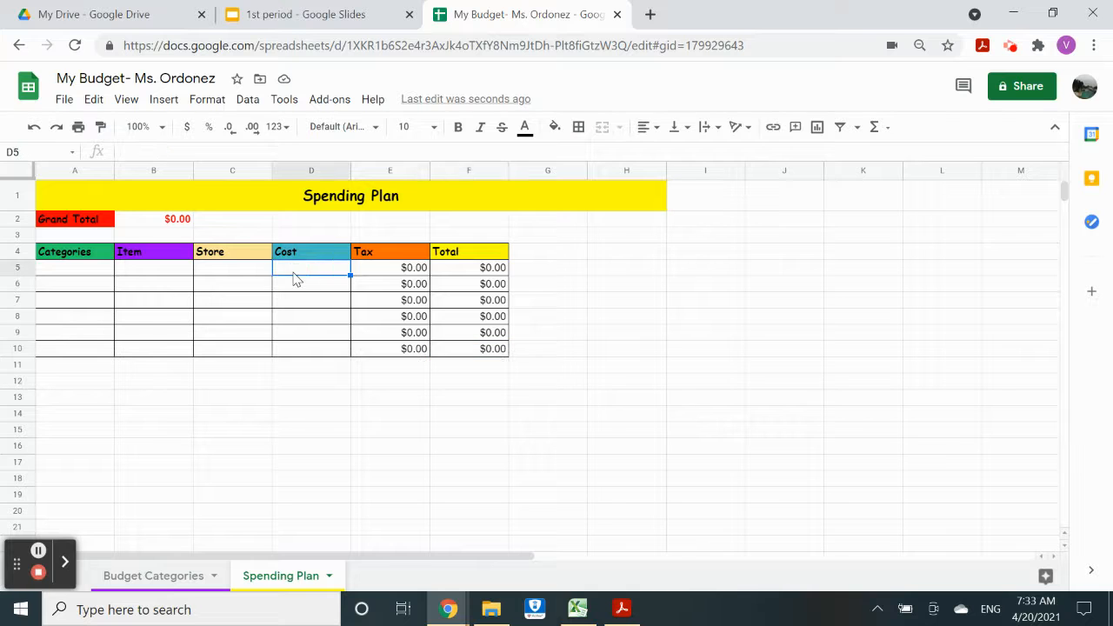
# Step: Switch to the TechnoBudget Workbook PDF in Adobe Acrobat Reader and review the Spending Plan instructions back to adding the sheet and title
pyautogui.click(622, 607)
pyautogui.scroll(3, 531, 286)
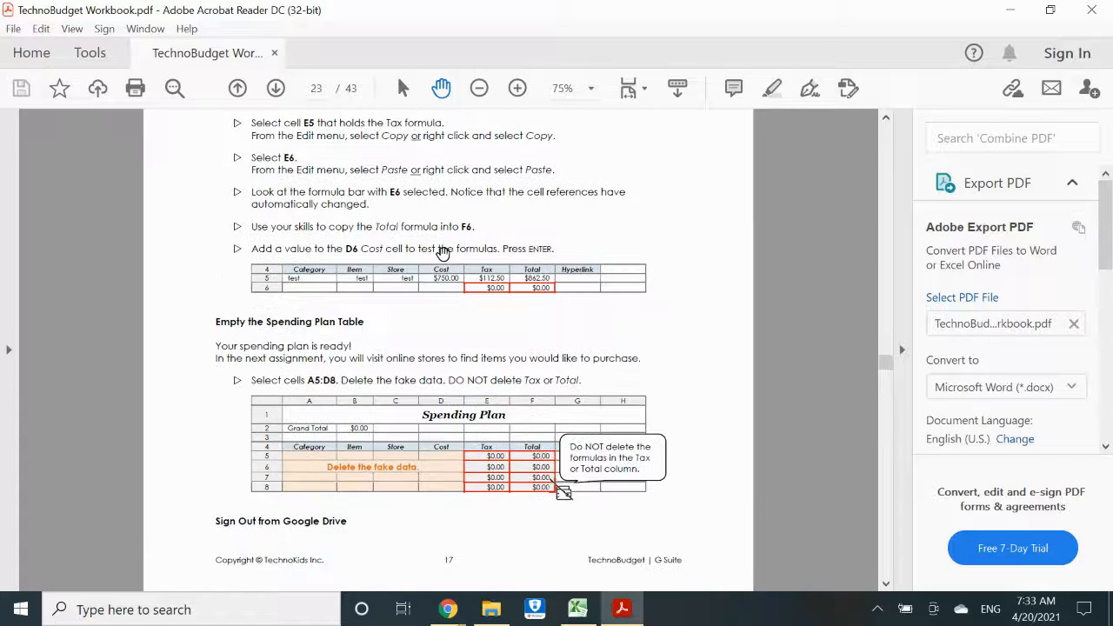
pyautogui.scroll(20, 484, 252)
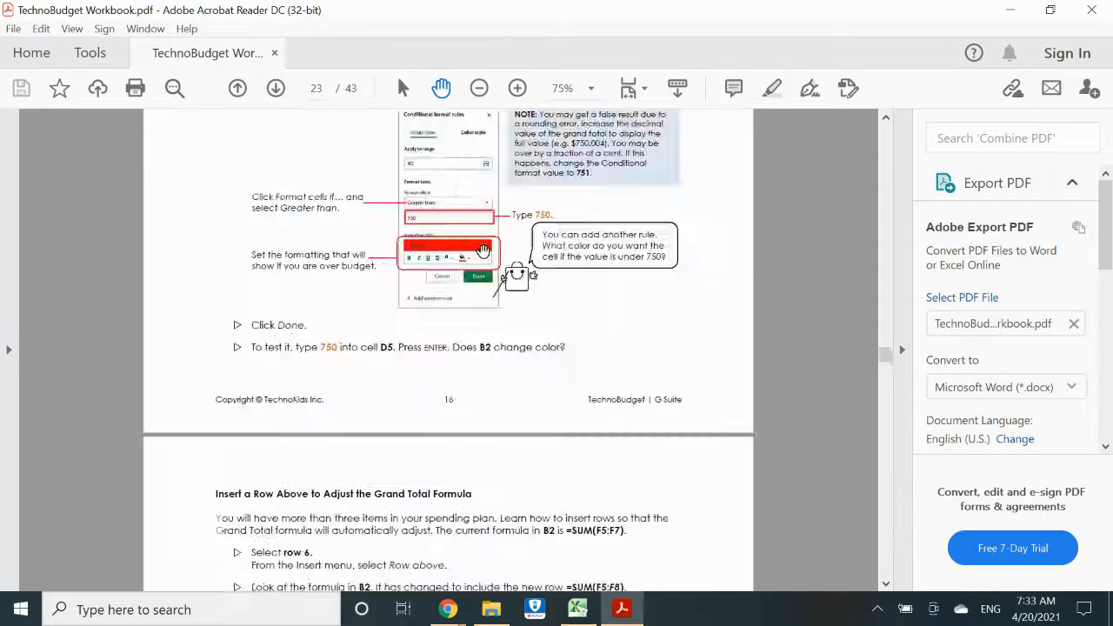
pyautogui.scroll(20, 483, 251)
pyautogui.scroll(-10, 483, 251)
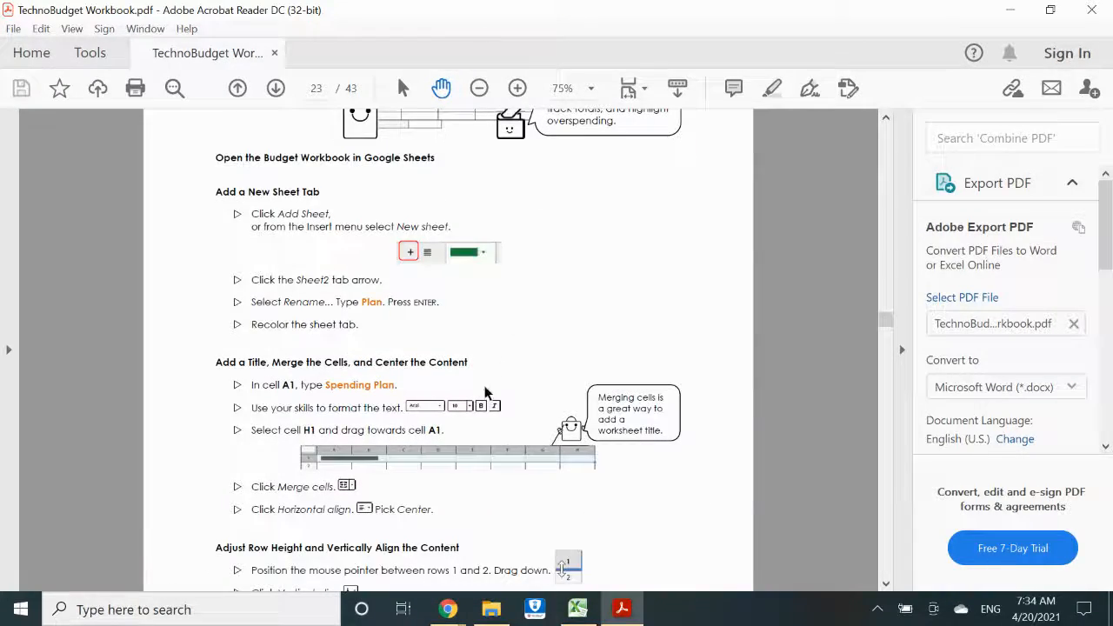